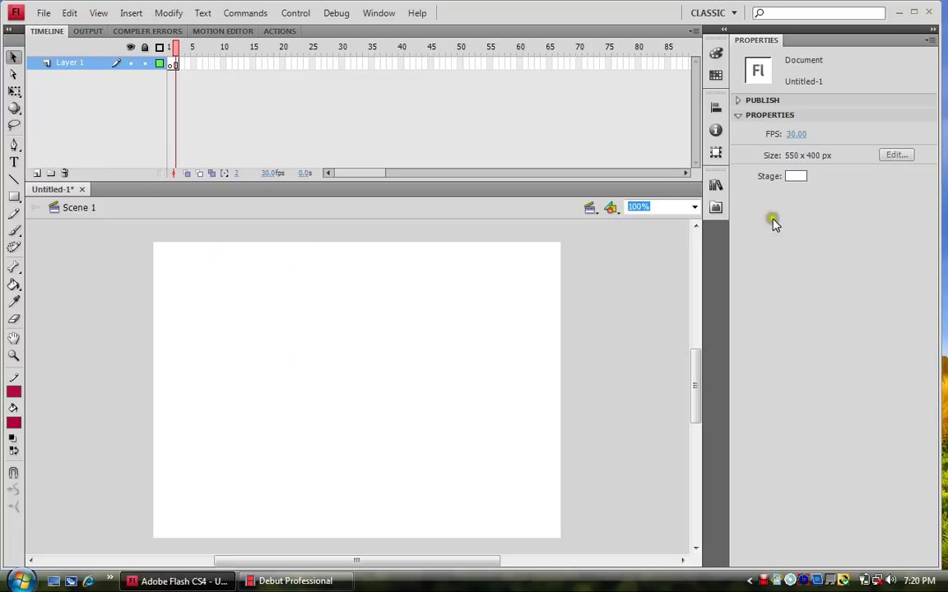
- Set the document size to 800 x 600 px and the frame rate to 15 fps
{"action": "left_click", "coordinate": [895, 156]}
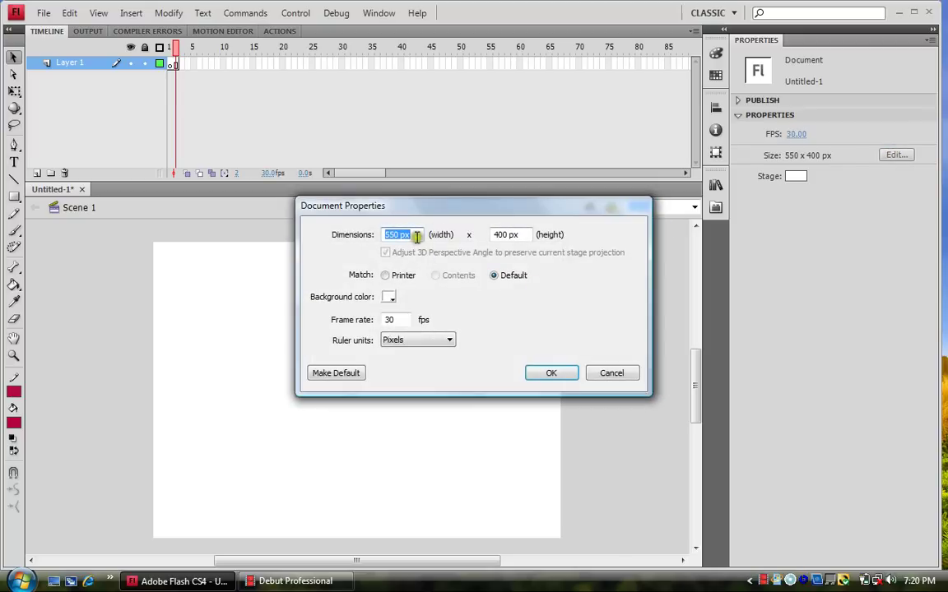
{"action": "type", "text": "800"}
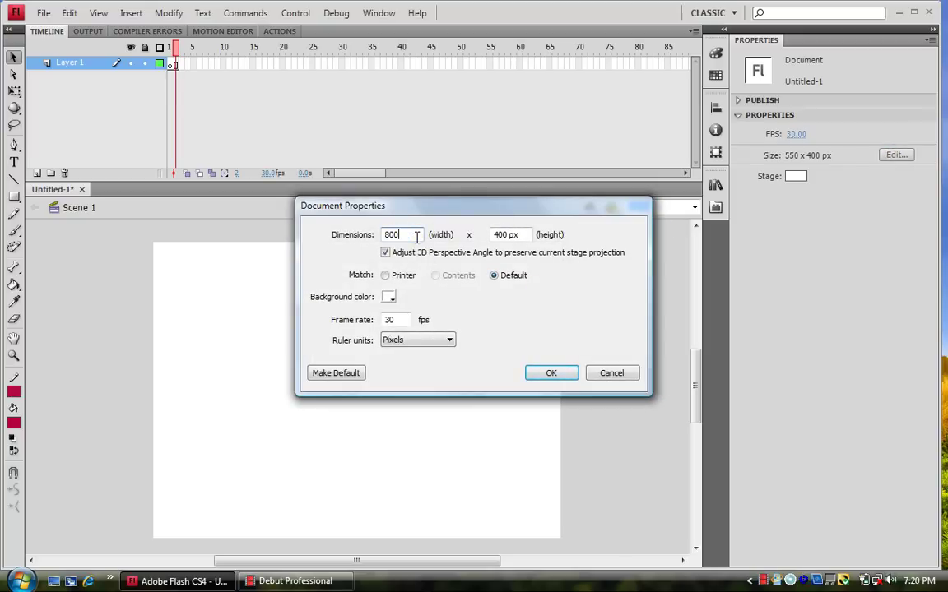
{"action": "key", "text": "Tab"}
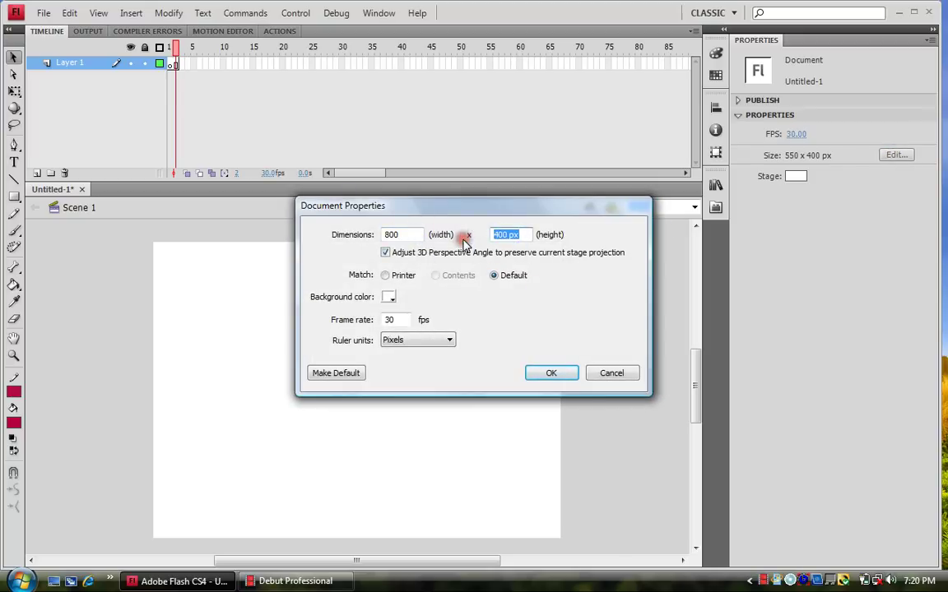
{"action": "type", "text": "600"}
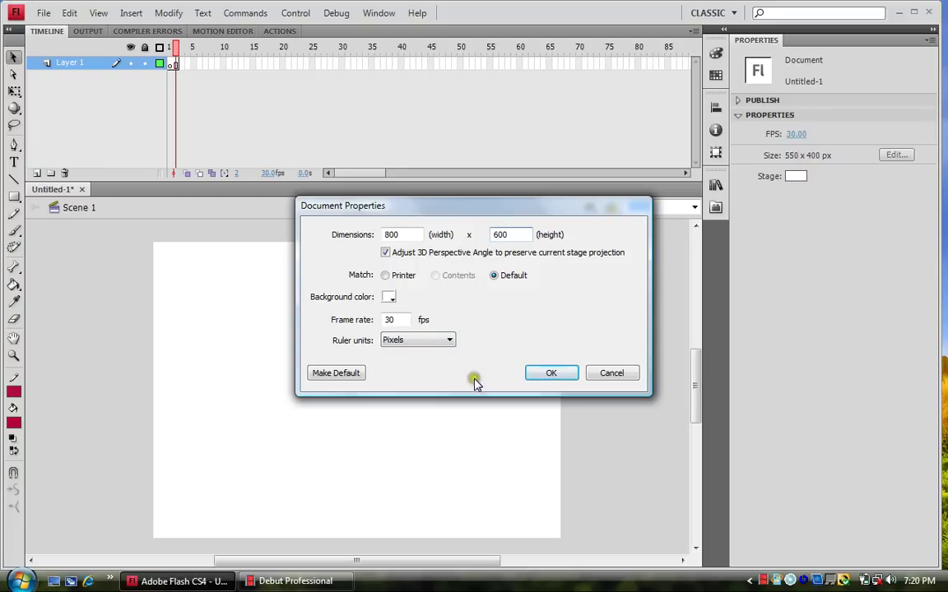
{"action": "double_click", "coordinate": [402, 319]}
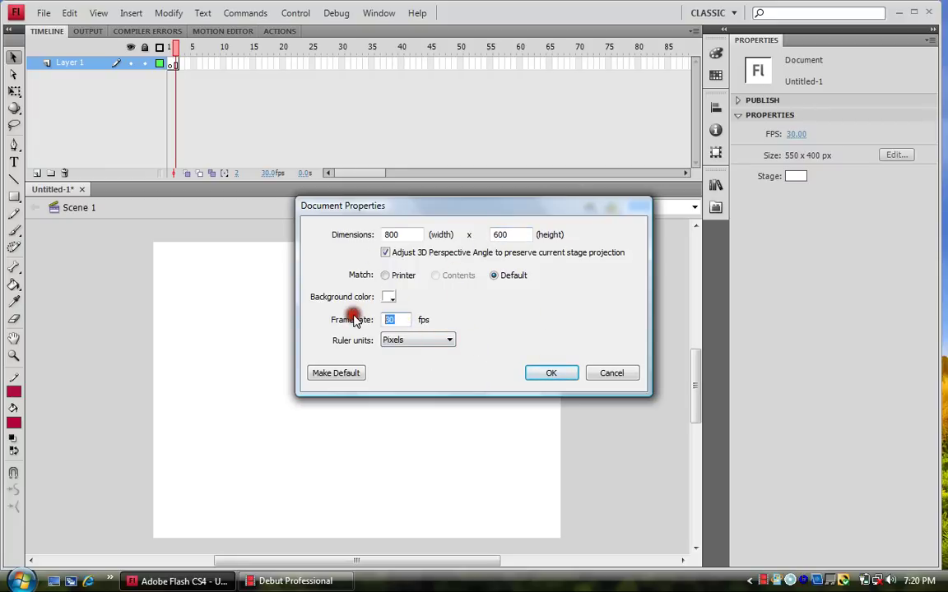
{"action": "type", "text": "15"}
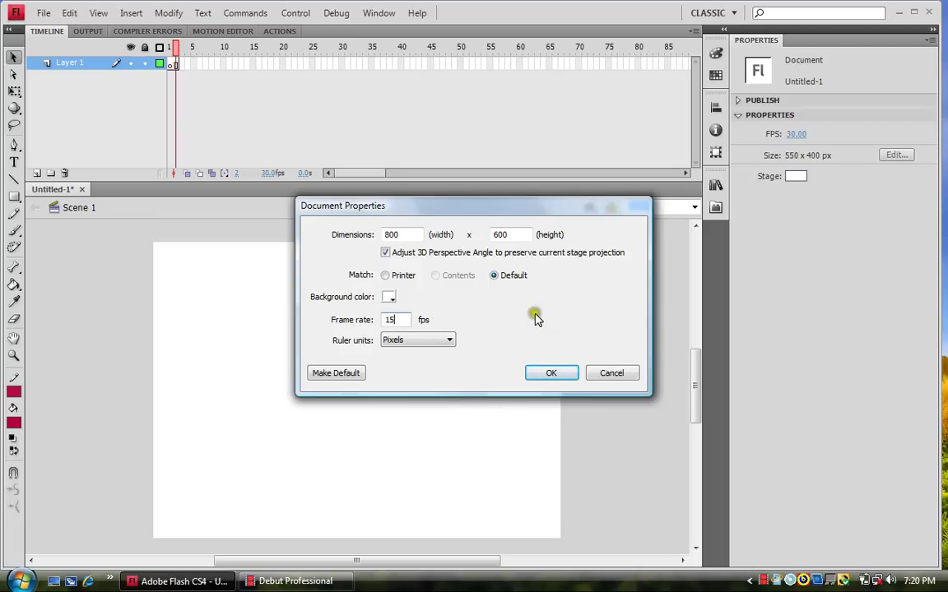
{"action": "left_click", "coordinate": [554, 375]}
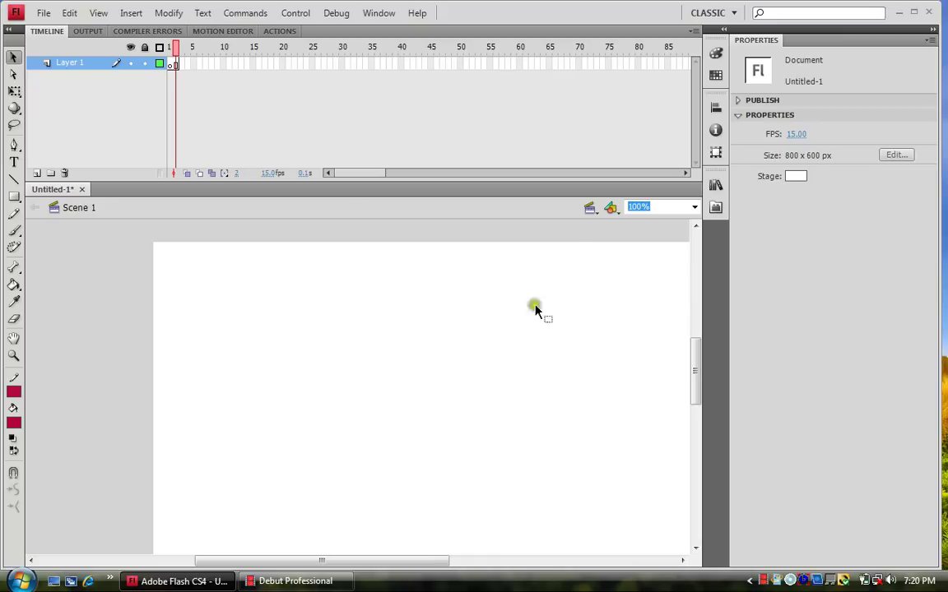
- Add four new layers above Layer 1 in the timeline
{"action": "left_click", "coordinate": [694, 210]}
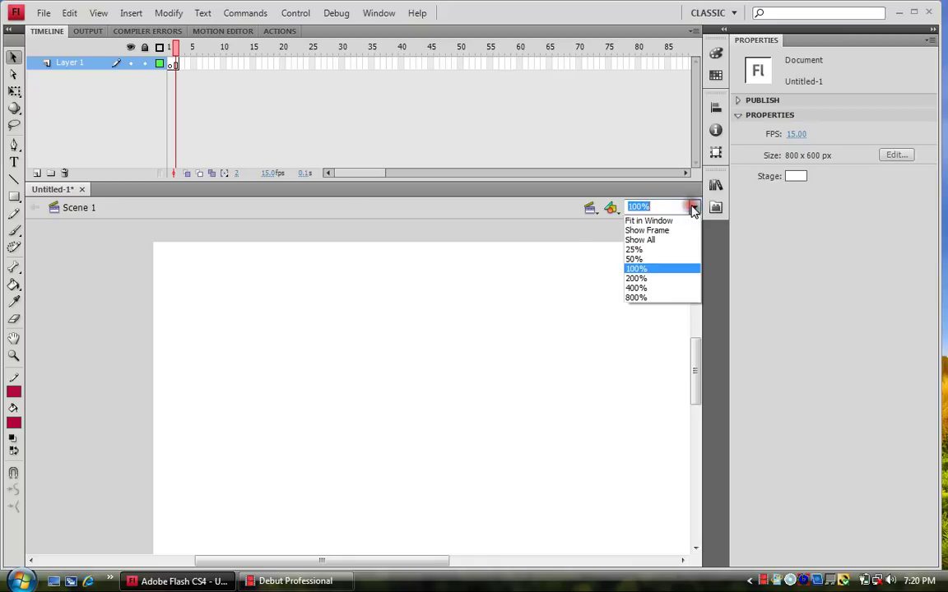
{"action": "left_click", "coordinate": [643, 240]}
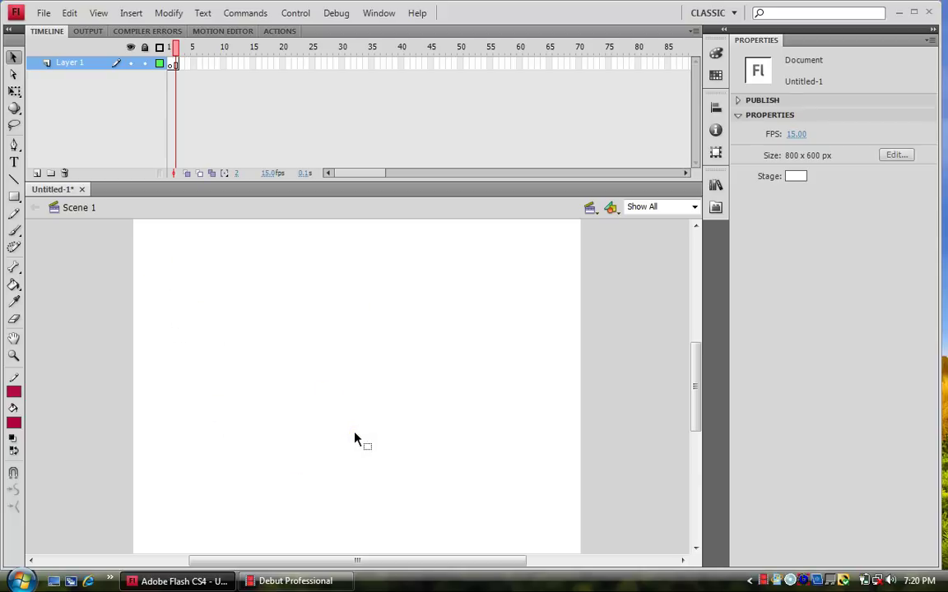
{"action": "left_click", "coordinate": [36, 173]}
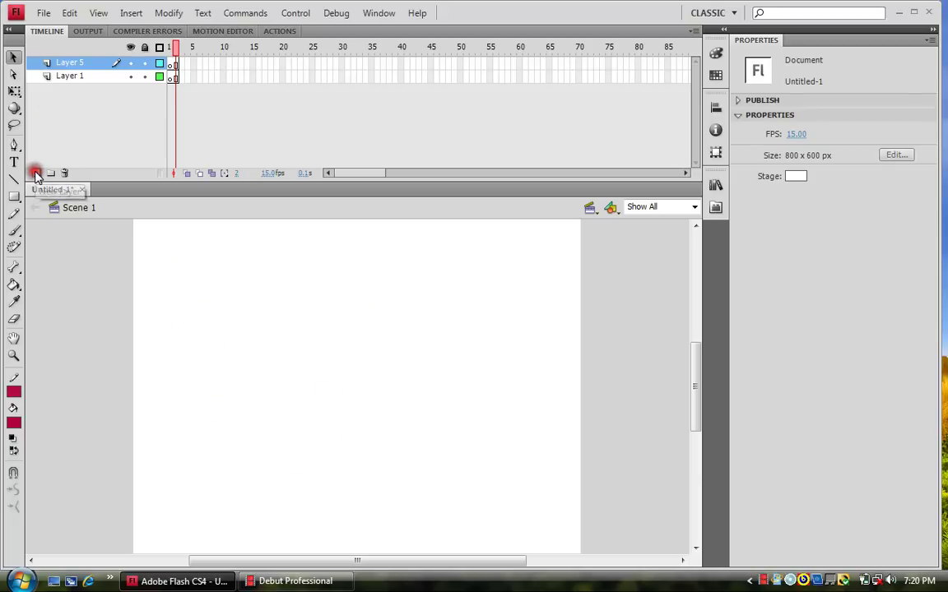
{"action": "left_click", "coordinate": [36, 173]}
{"action": "left_click", "coordinate": [36, 174]}
{"action": "left_click", "coordinate": [36, 174]}
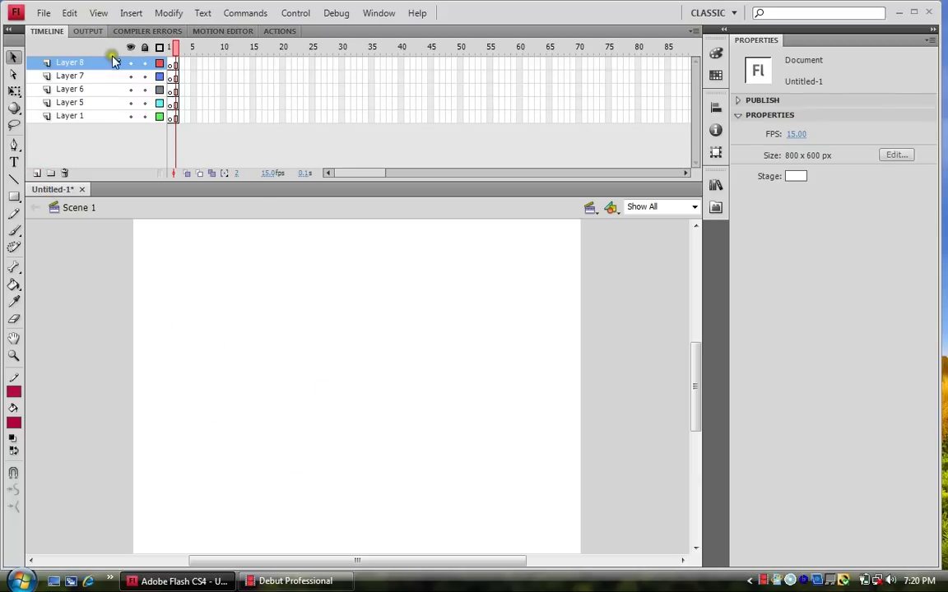
- Rename the three uppermost layers, from the top down, as Labels, Actions and Buttons
{"action": "double_click", "coordinate": [70, 64]}
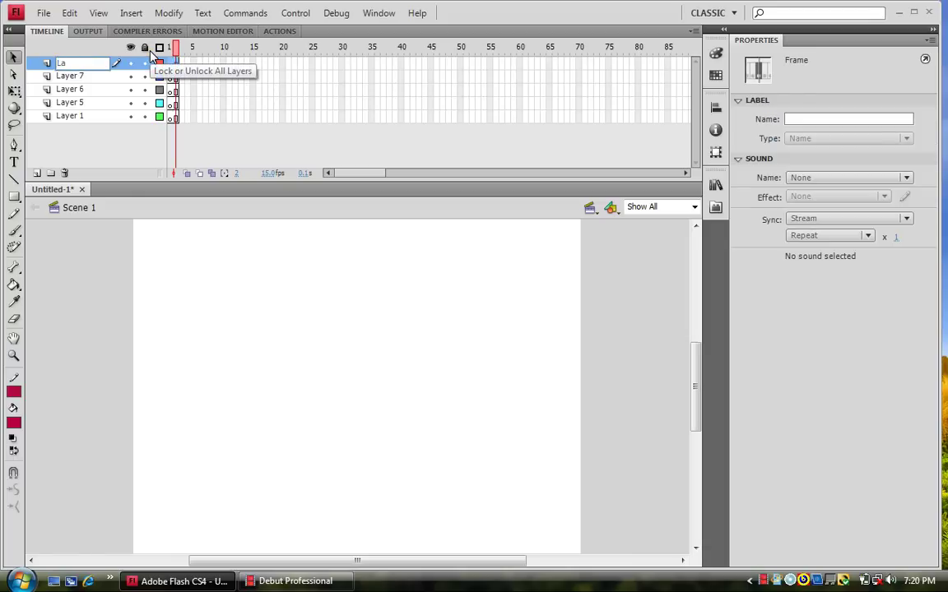
{"action": "type", "text": "els"}
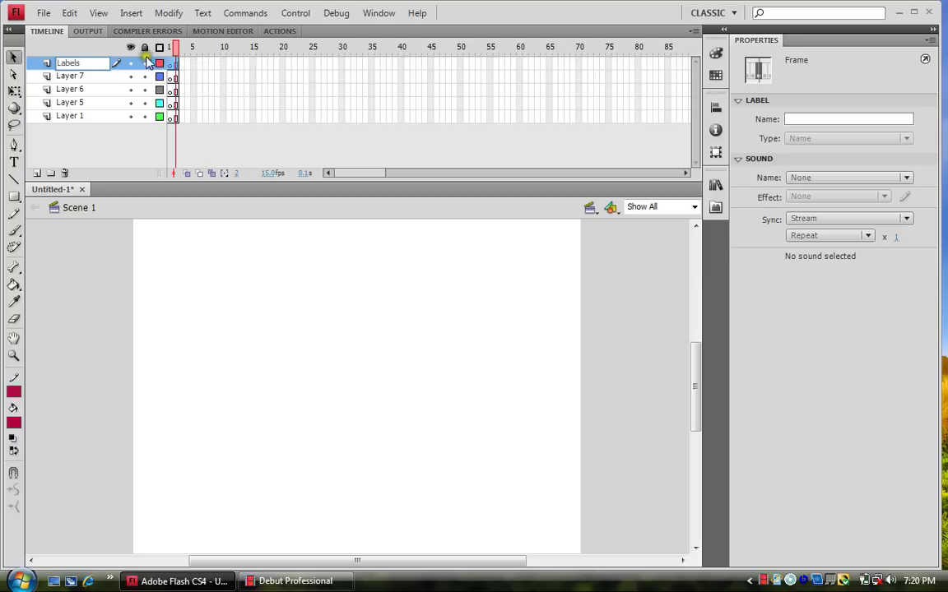
{"action": "double_click", "coordinate": [93, 77]}
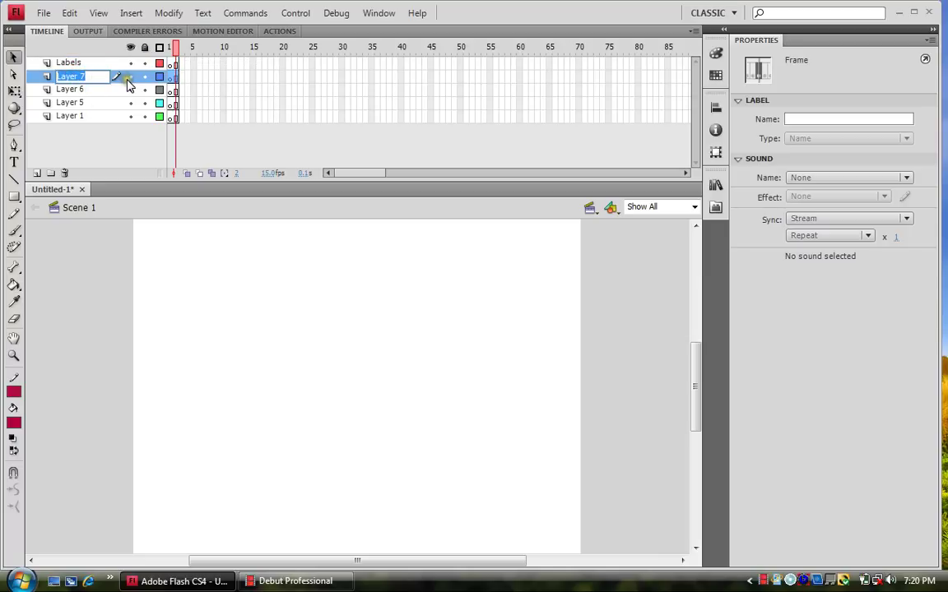
{"action": "type", "text": "Actions"}
{"action": "double_click", "coordinate": [69, 90]}
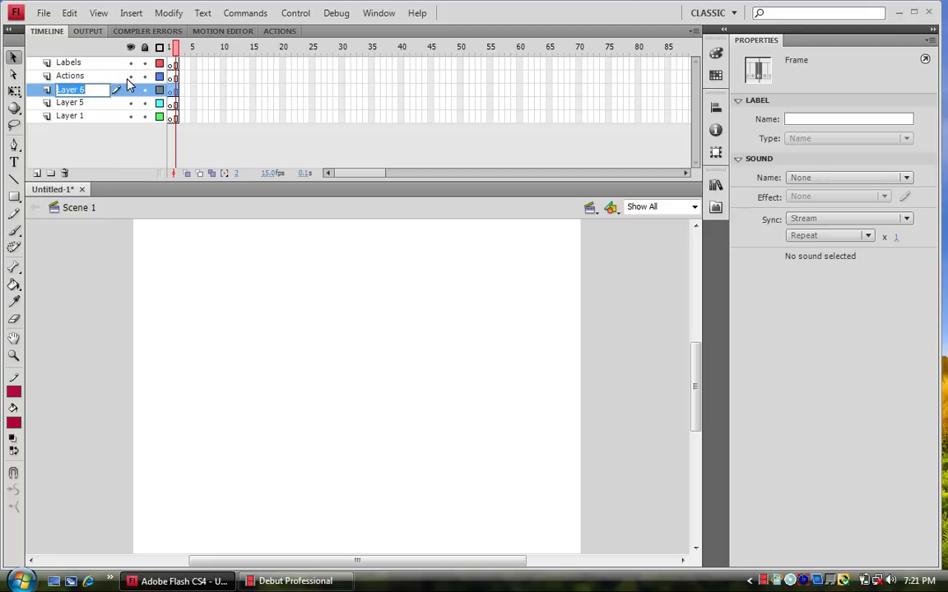
{"action": "type", "text": "Buttons"}
{"action": "left_click", "coordinate": [122, 88]}
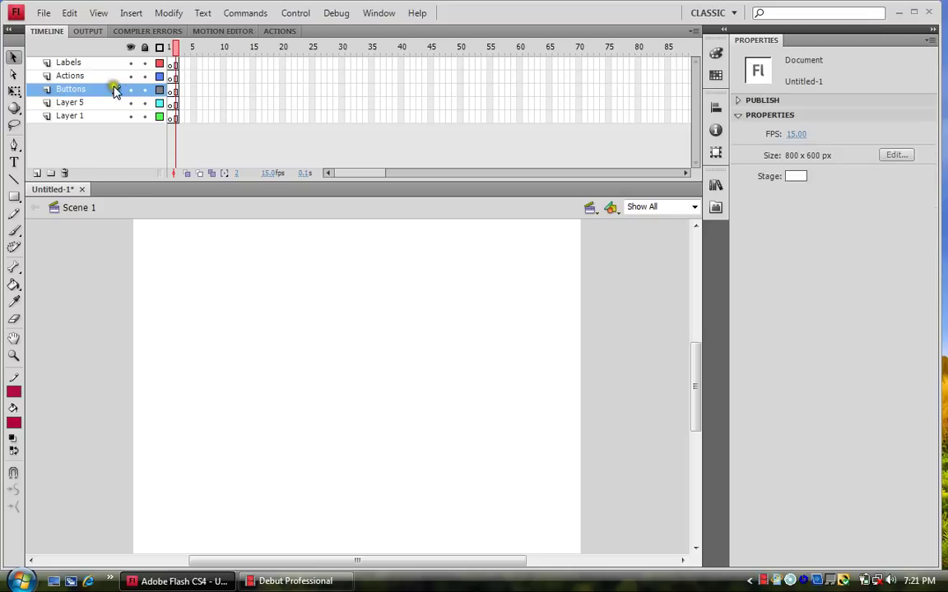
- Rename Layer 5 as Contents and Layer 1 as Back
{"action": "double_click", "coordinate": [66, 102]}
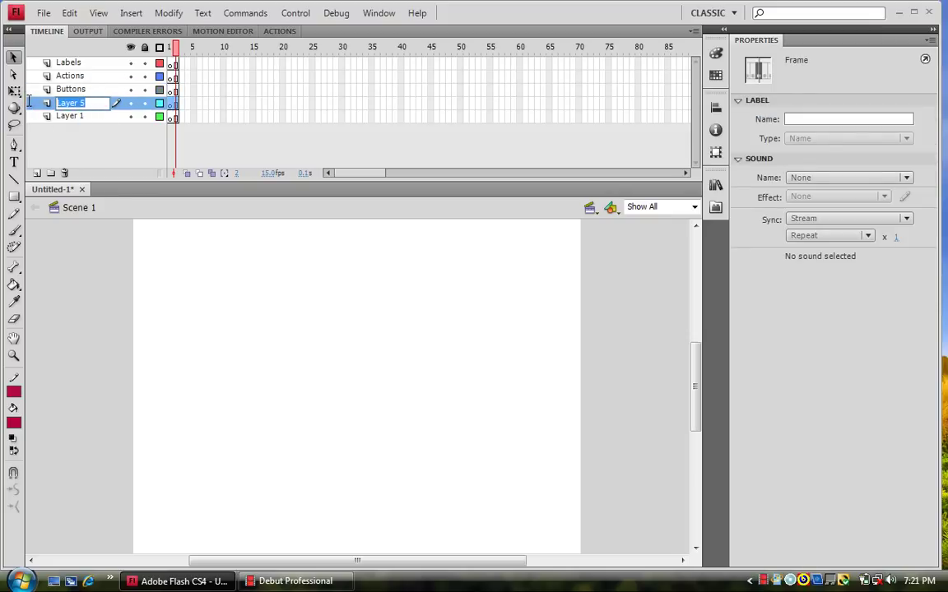
{"action": "type", "text": "Cont"}
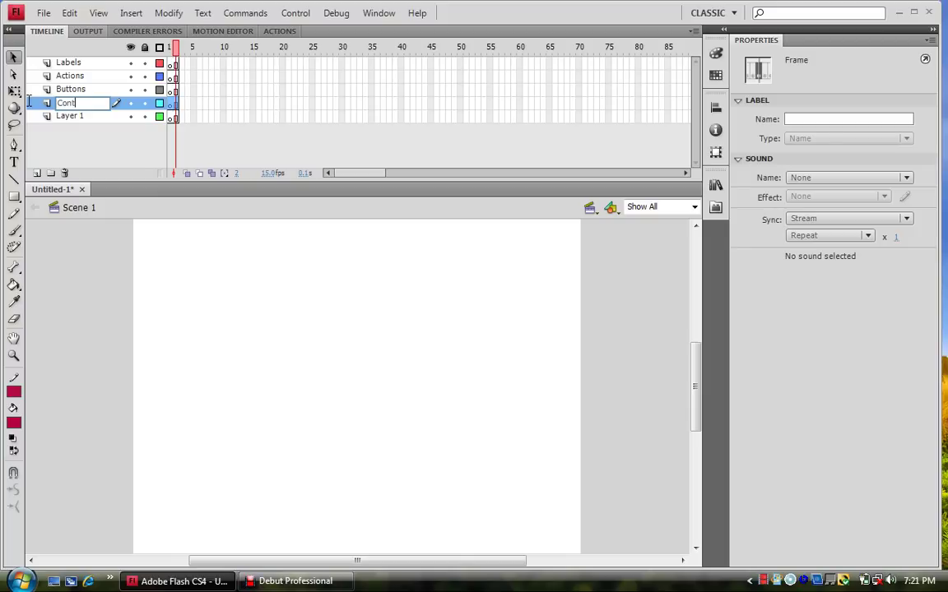
{"action": "type", "text": "ents"}
{"action": "left_click", "coordinate": [124, 148]}
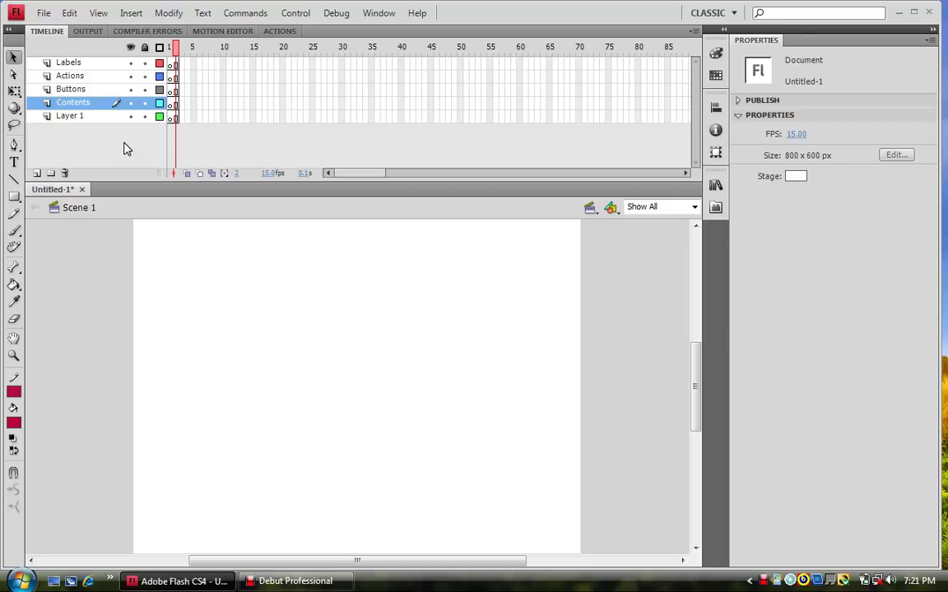
{"action": "double_click", "coordinate": [68, 117]}
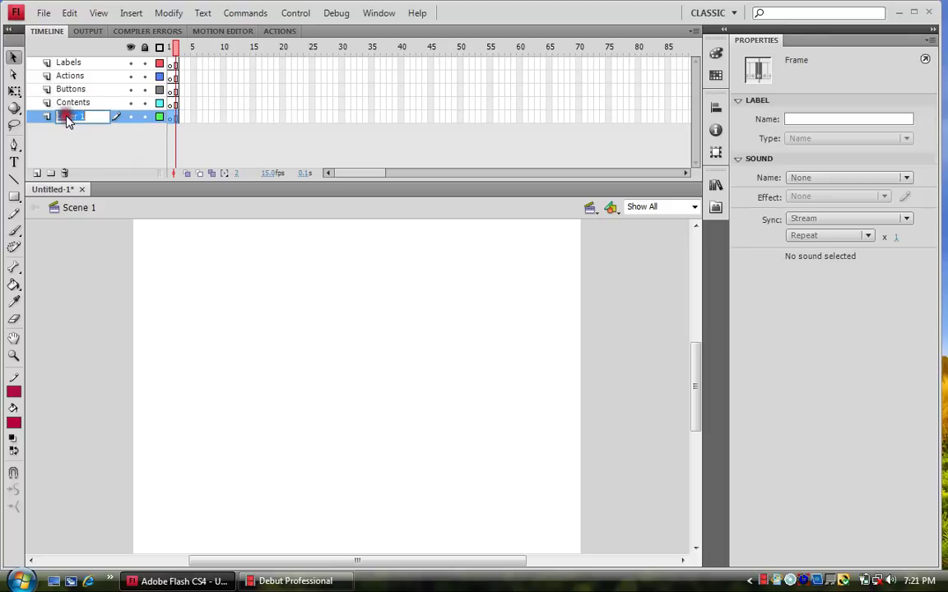
{"action": "left_click", "coordinate": [128, 148]}
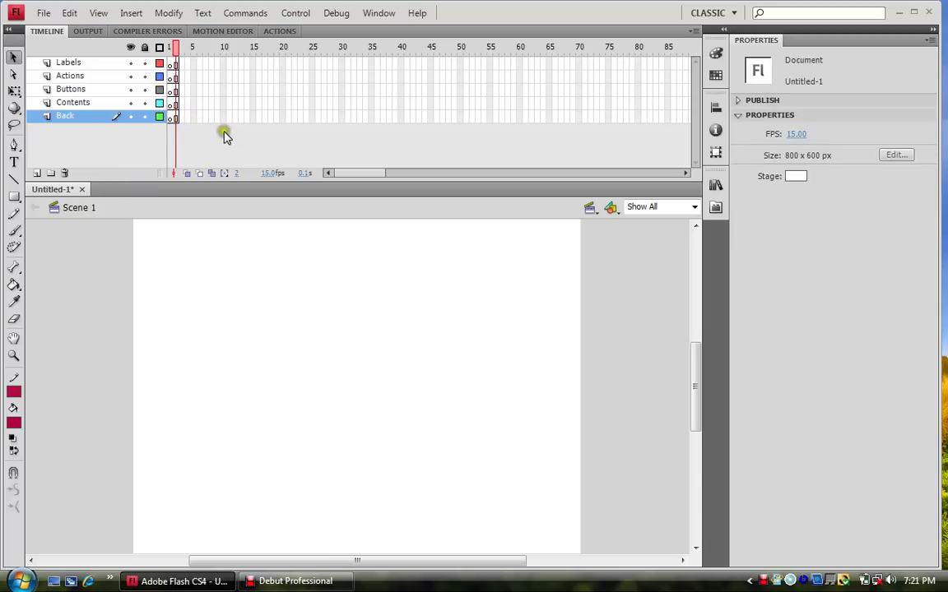
- Insert blank keyframes at frame 10 on all five layers
{"action": "left_click", "coordinate": [223, 74]}
{"action": "left_click_drag", "start_coordinate": [223, 74], "coordinate": [222, 114]}
{"action": "right_click", "coordinate": [223, 68]}
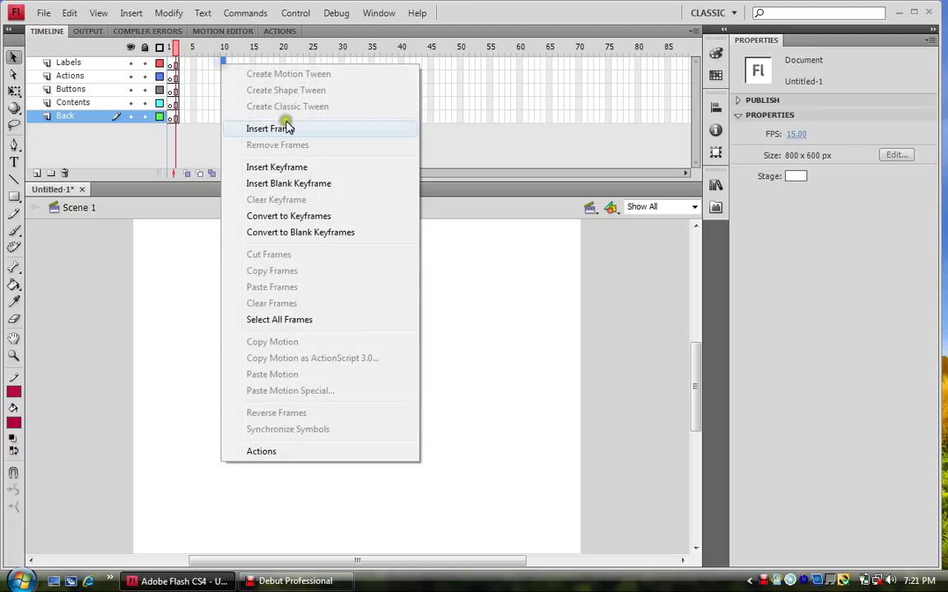
{"action": "left_click", "coordinate": [302, 185]}
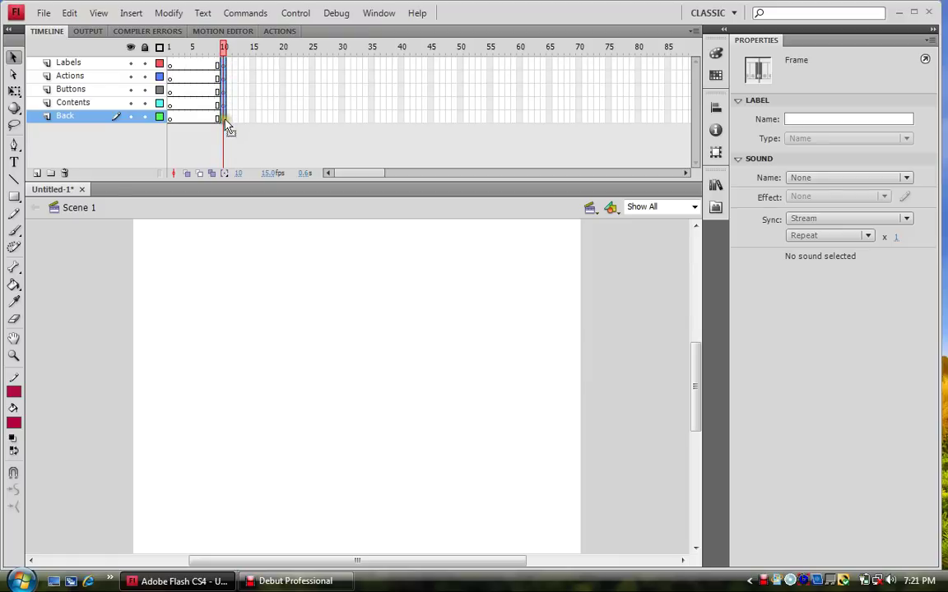
- Insert blank keyframes at frame 20 across all five layers
{"action": "left_click_drag", "start_coordinate": [282, 49], "coordinate": [282, 114]}
{"action": "left_click_drag", "start_coordinate": [281, 65], "coordinate": [281, 116]}
{"action": "right_click", "coordinate": [283, 62]}
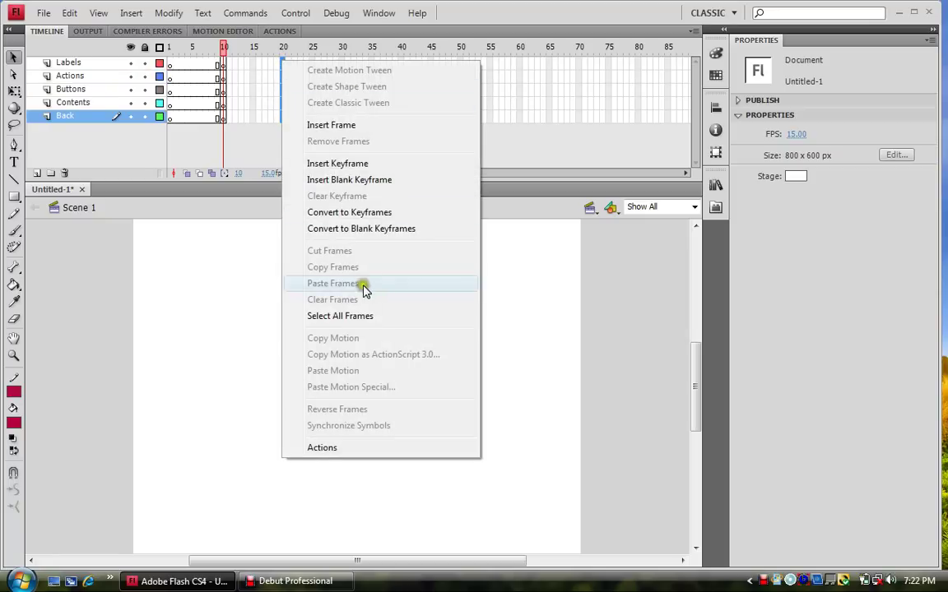
{"action": "left_click", "coordinate": [352, 180]}
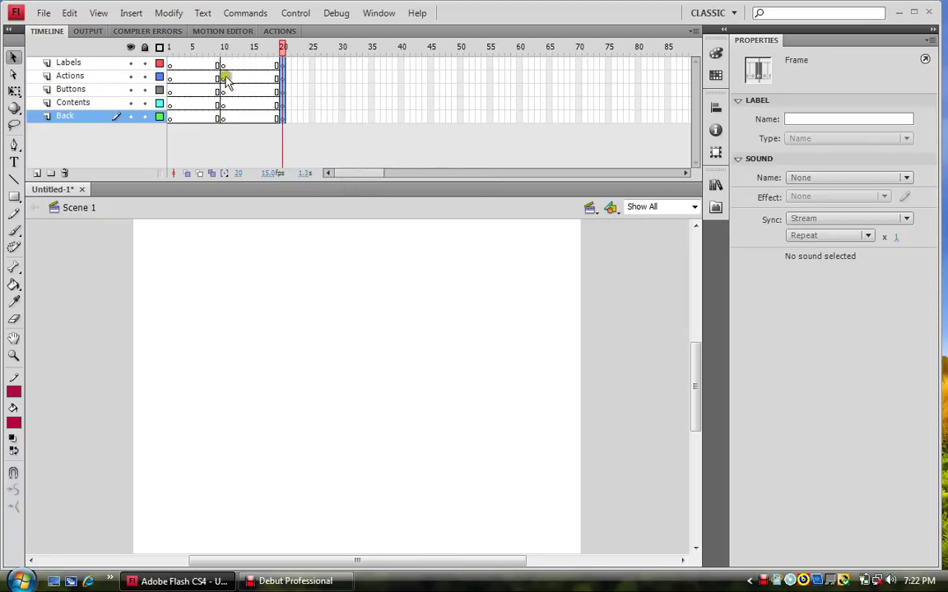
- Insert blank keyframes at frame 30 on every layer from Labels to Back
{"action": "left_click_drag", "start_coordinate": [341, 63], "coordinate": [340, 115]}
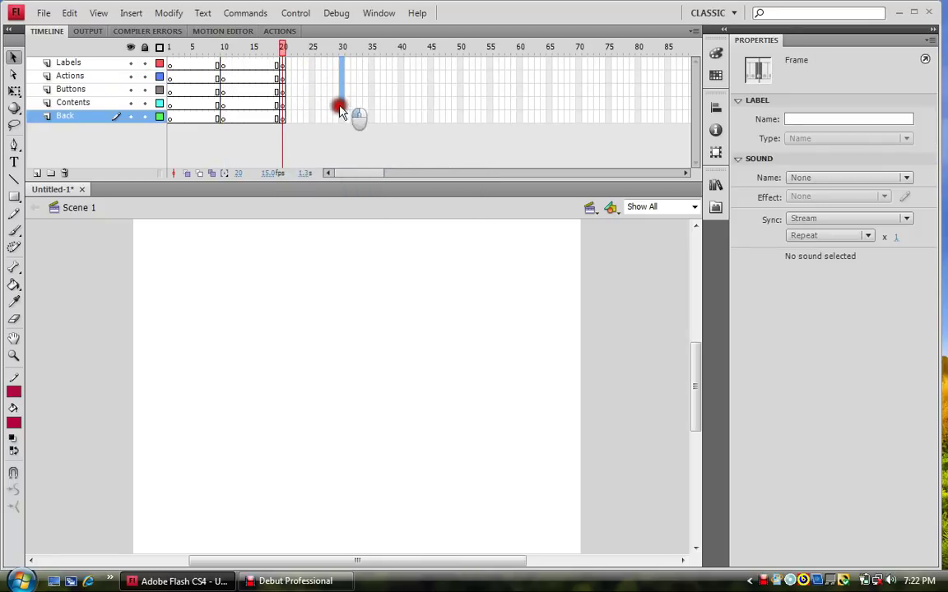
{"action": "right_click", "coordinate": [342, 66]}
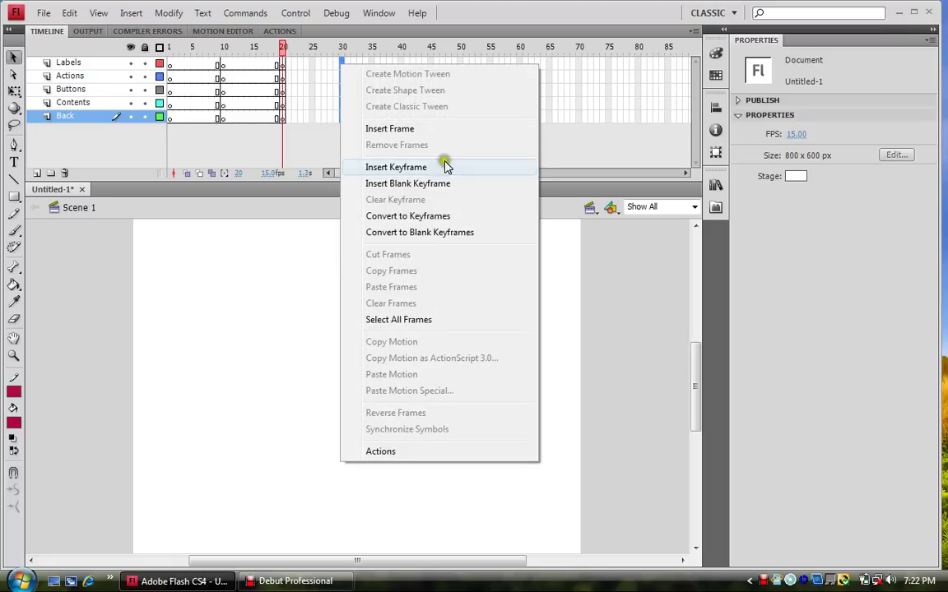
{"action": "left_click", "coordinate": [395, 183]}
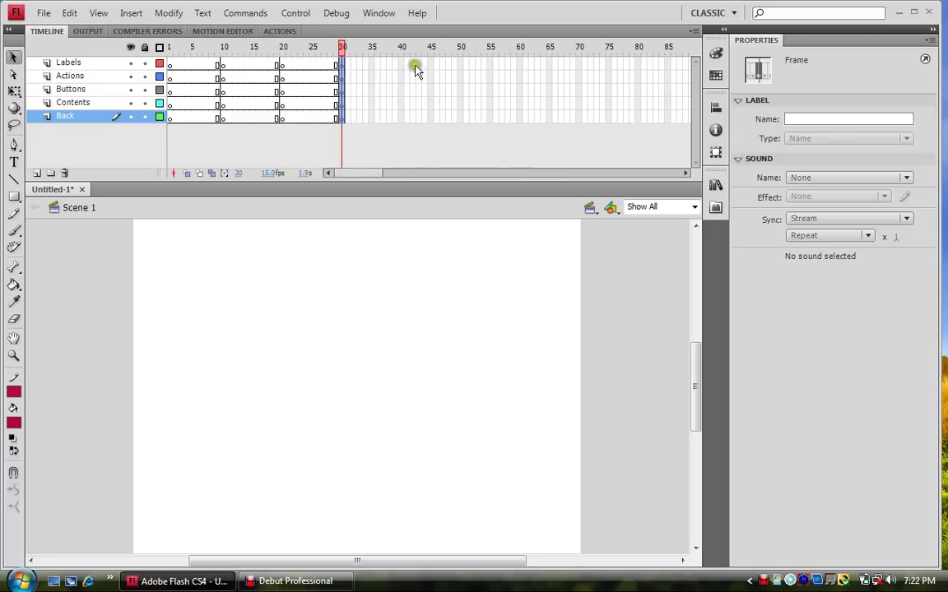
- Extend all five layers to frame 40 by inserting regular frames there
{"action": "left_click_drag", "start_coordinate": [400, 64], "coordinate": [400, 118]}
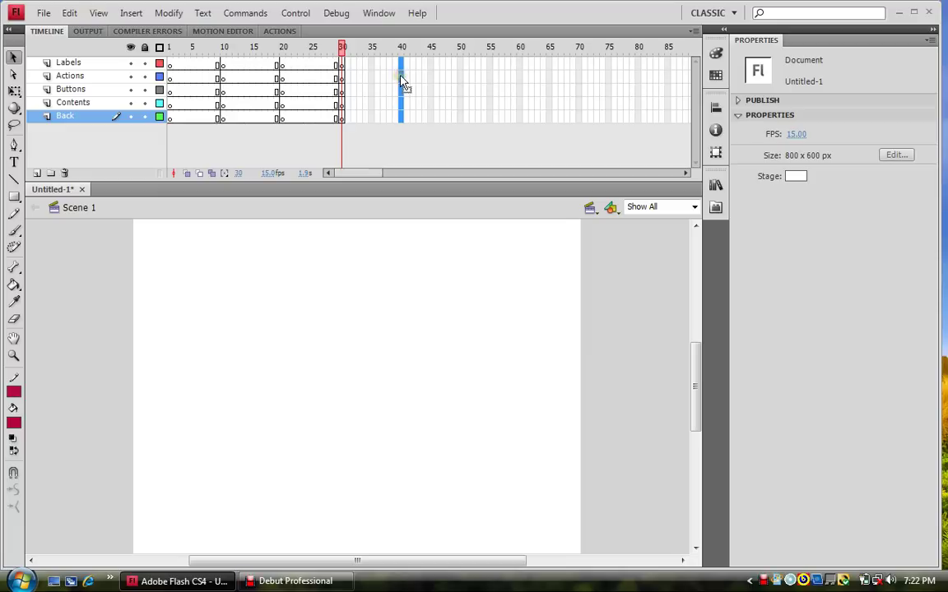
{"action": "right_click", "coordinate": [401, 79]}
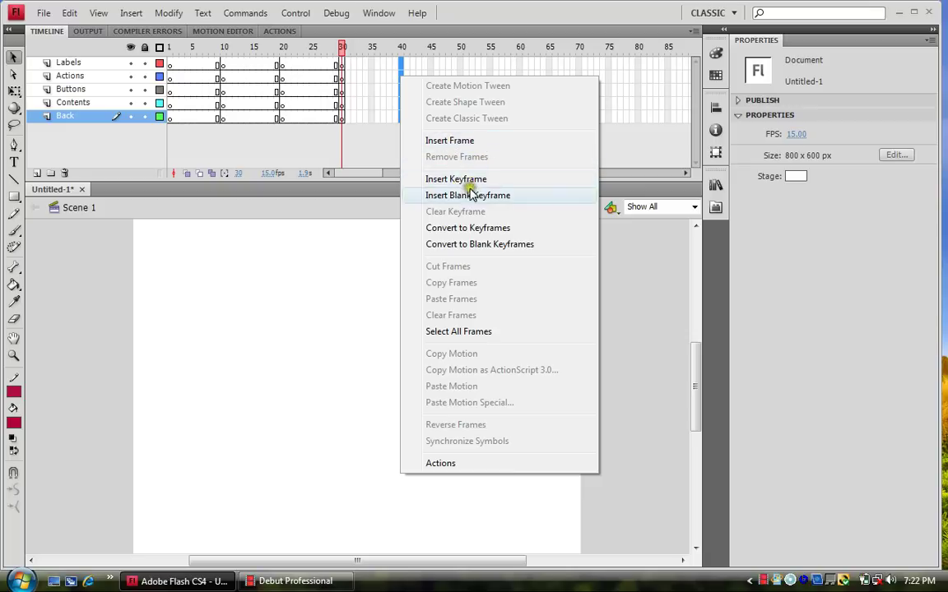
{"action": "left_click", "coordinate": [455, 143]}
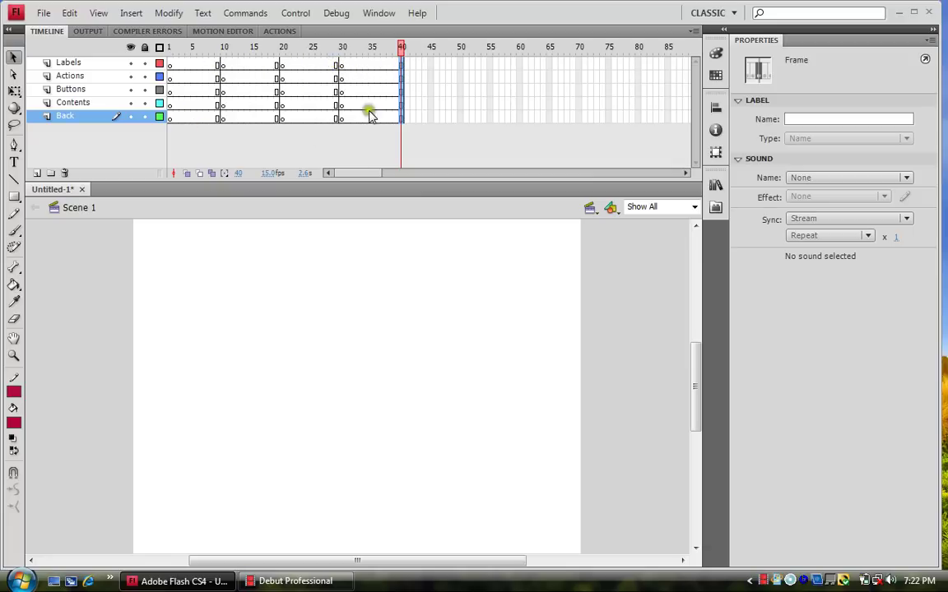
- Give frame 1 of the Labels layer the frame label Intro
{"action": "left_click", "coordinate": [170, 67]}
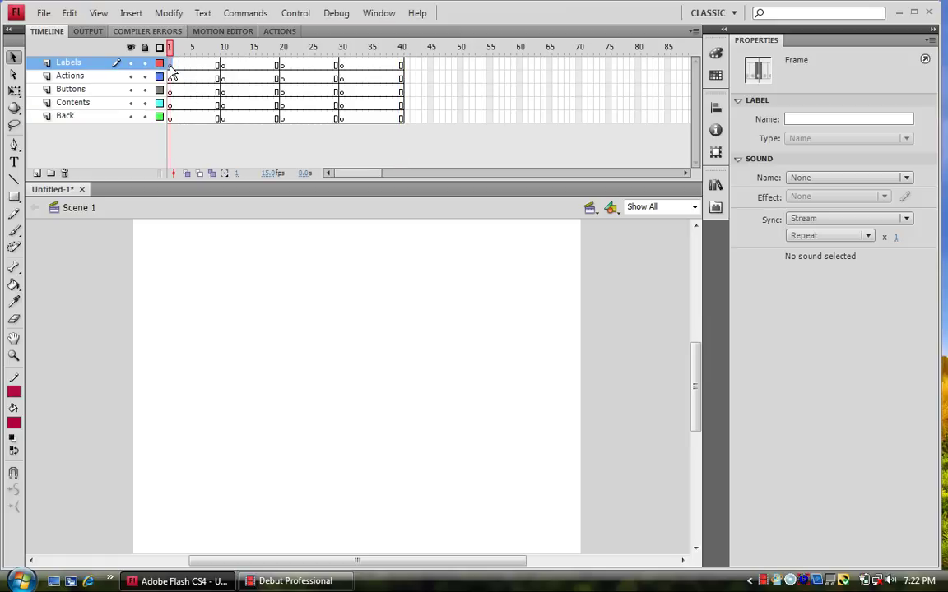
{"action": "left_click", "coordinate": [788, 119]}
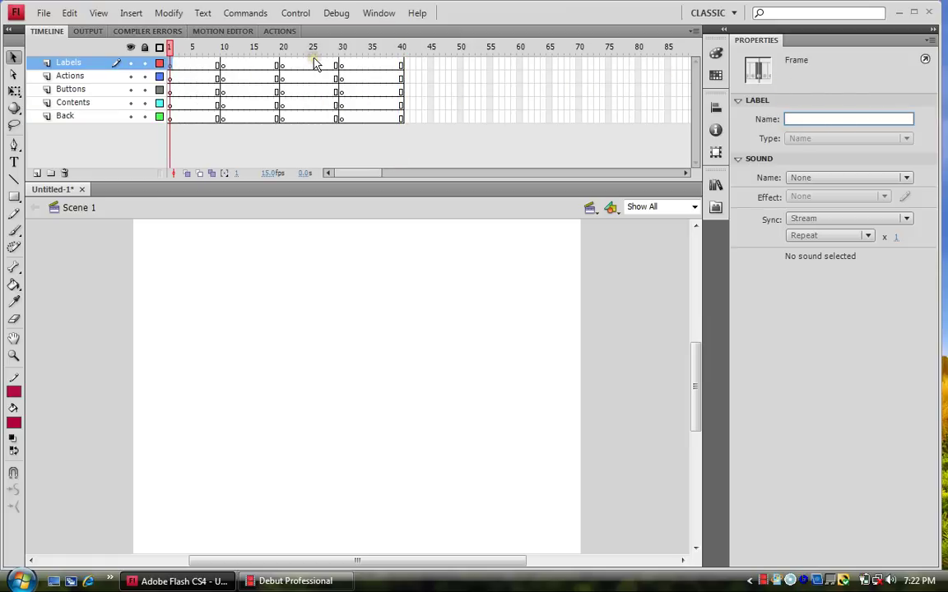
{"action": "type", "text": "lntro"}
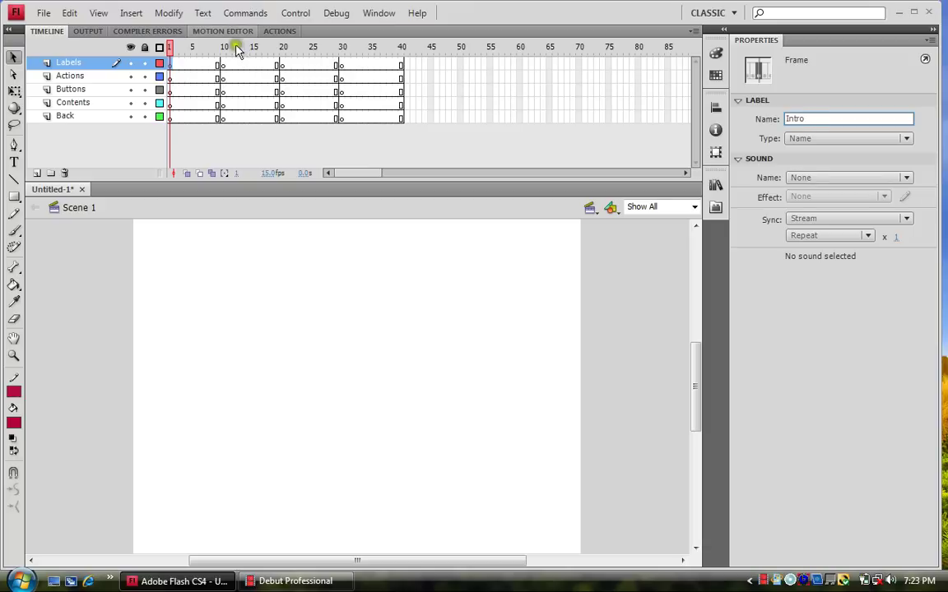
{"action": "left_click", "coordinate": [222, 65]}
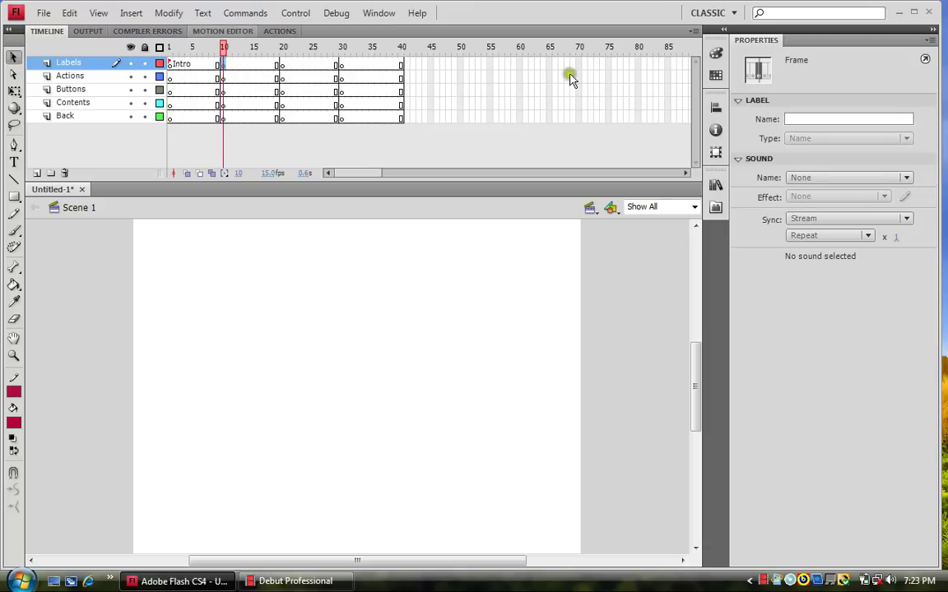
- Give frame 10 of the Labels layer the frame label Pag1
{"action": "left_click", "coordinate": [795, 121]}
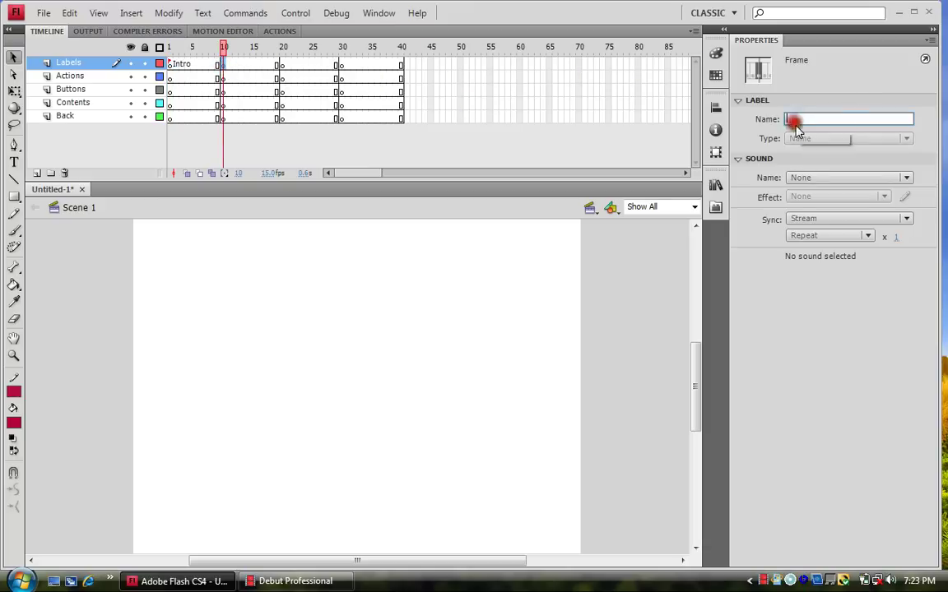
{"action": "type", "text": "Pag"}
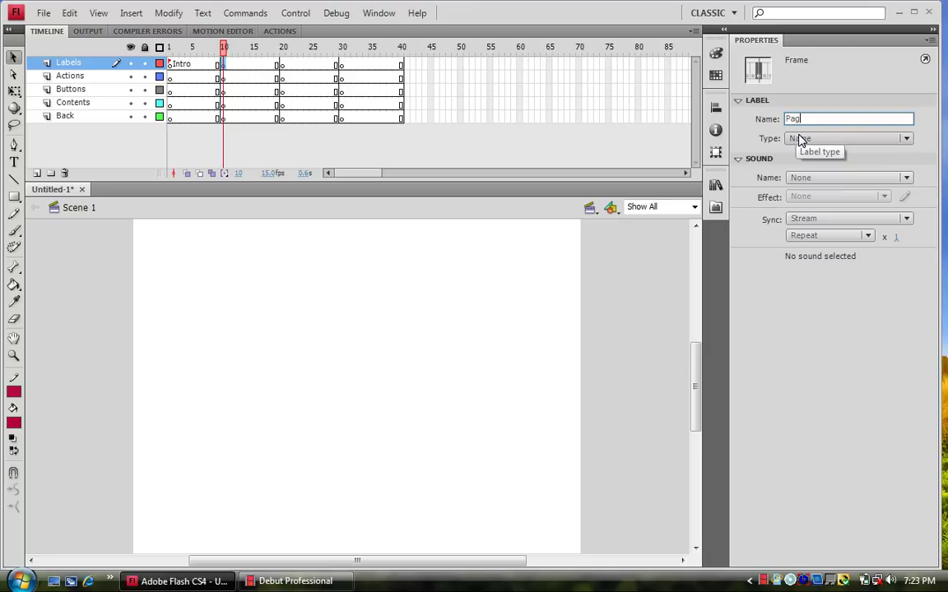
{"action": "type", "text": "1"}
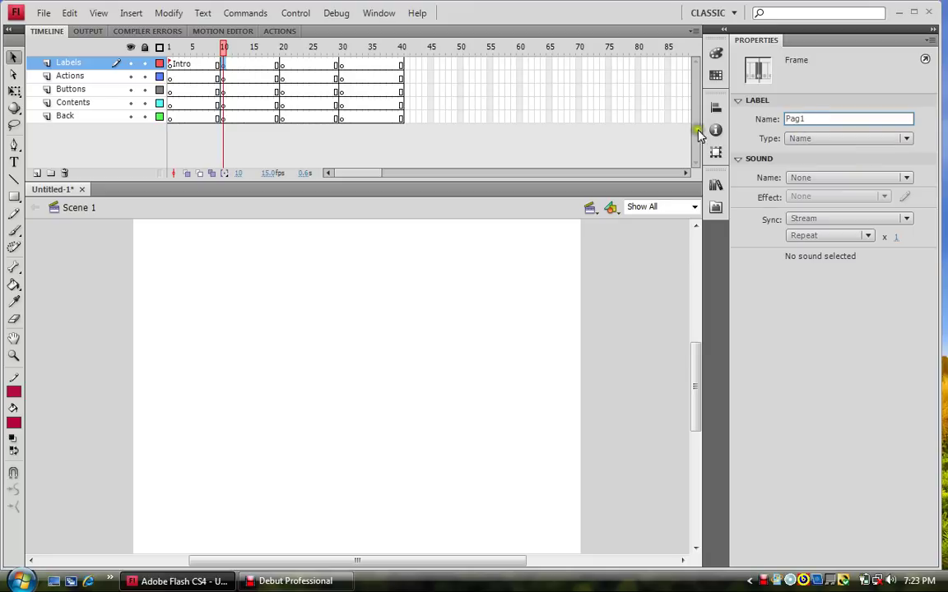
- Give frame 20 of the Labels layer the frame label Pag2
{"action": "left_click", "coordinate": [284, 66]}
{"action": "left_click", "coordinate": [811, 120]}
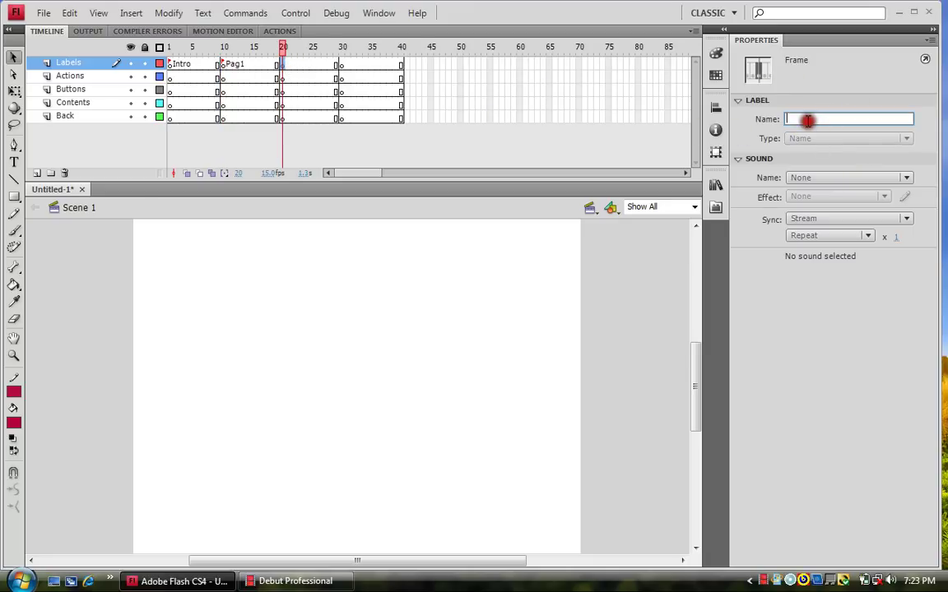
{"action": "type", "text": "Pag2"}
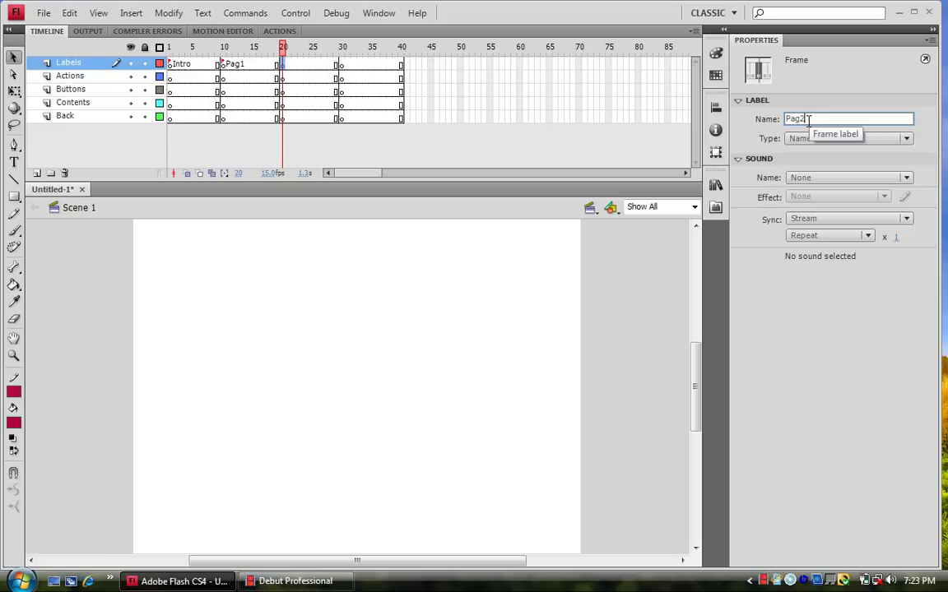
- Give frame 30 of the Labels layer the frame label Pag3
{"action": "left_click", "coordinate": [343, 68]}
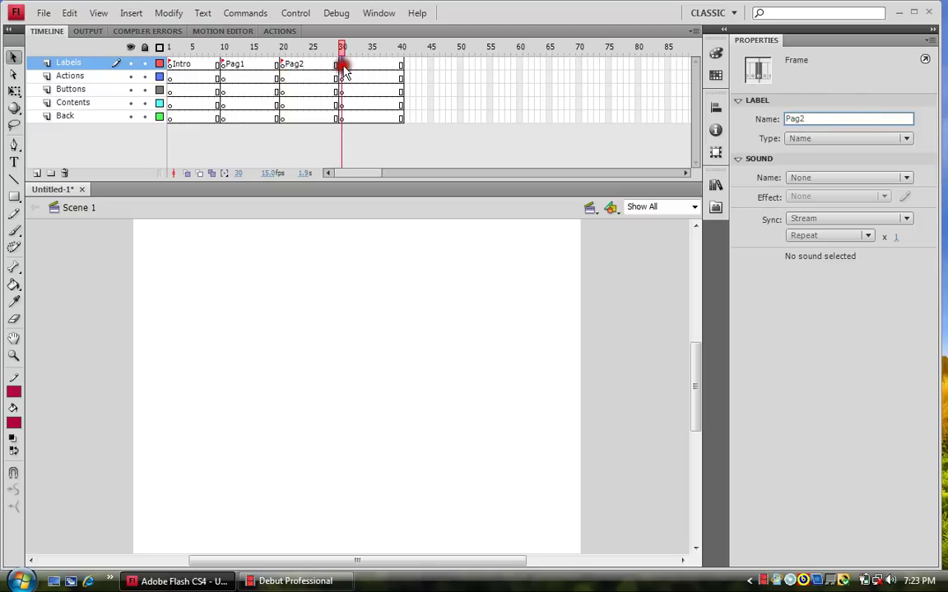
{"action": "left_click", "coordinate": [791, 118]}
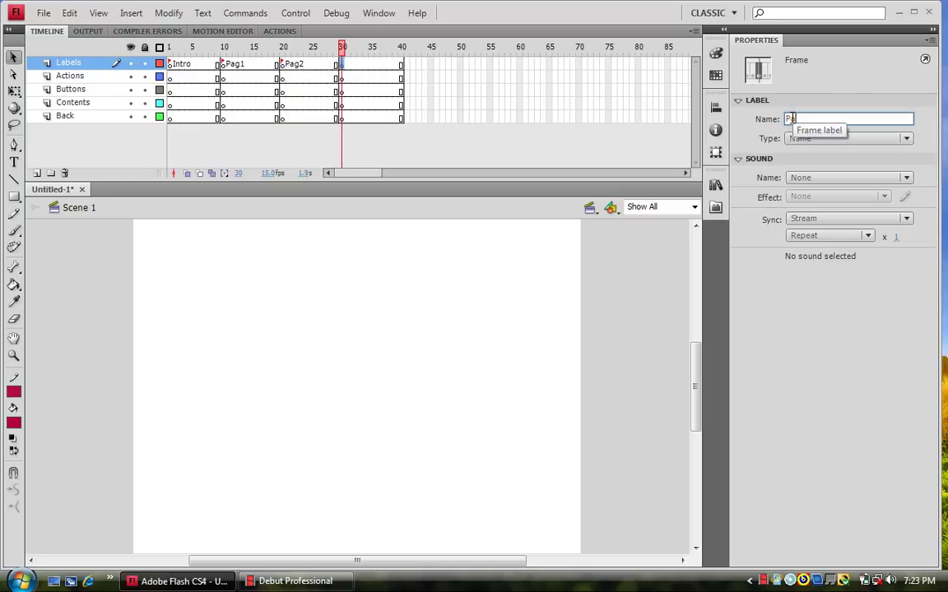
{"action": "left_click", "coordinate": [542, 276]}
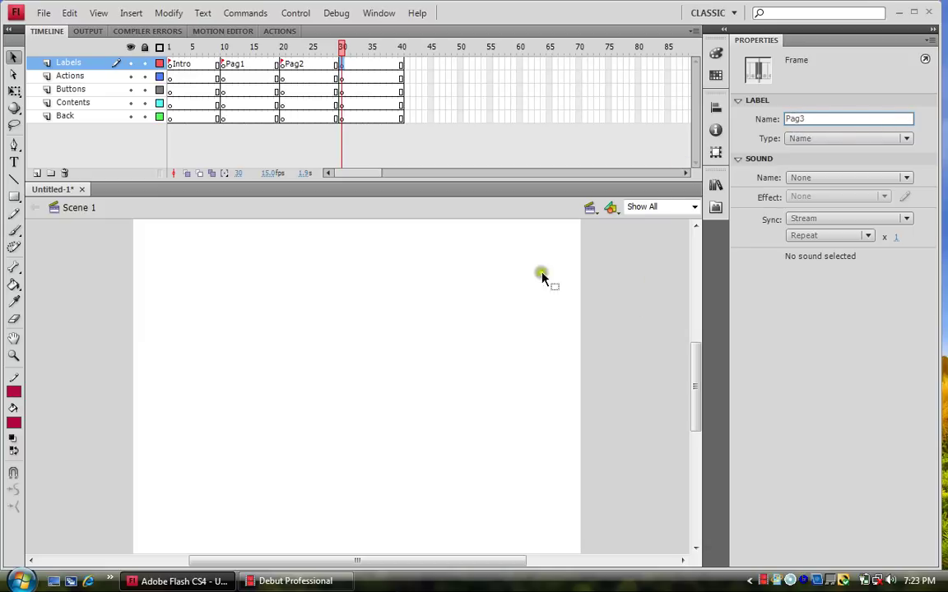
{"action": "left_click", "coordinate": [325, 301]}
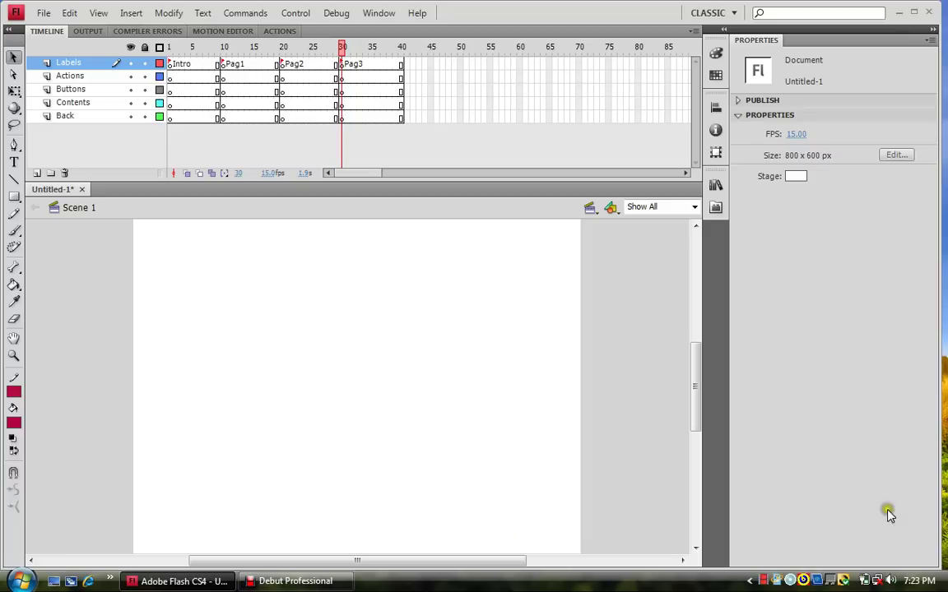
{"action": "left_click", "coordinate": [716, 186]}
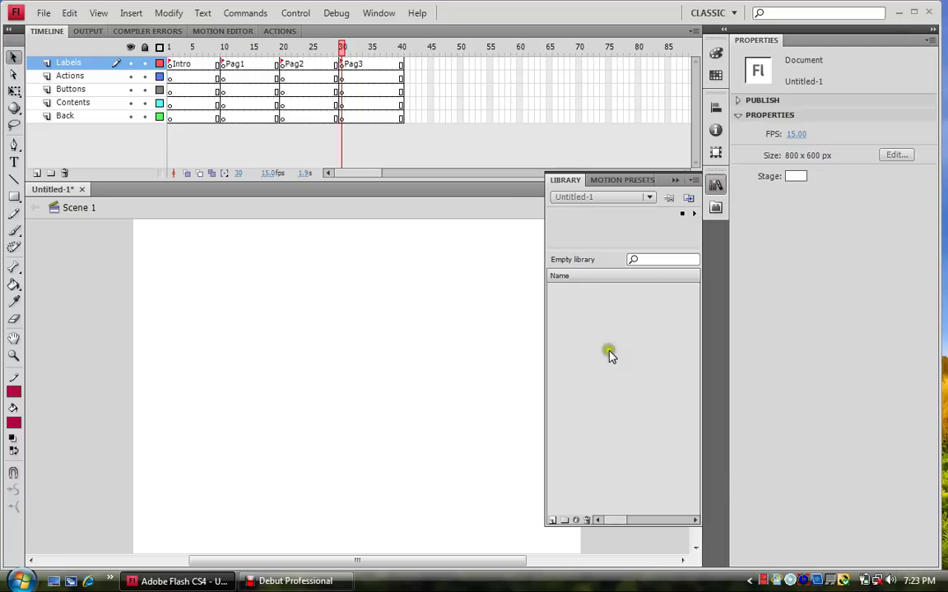
{"action": "left_click", "coordinate": [716, 187]}
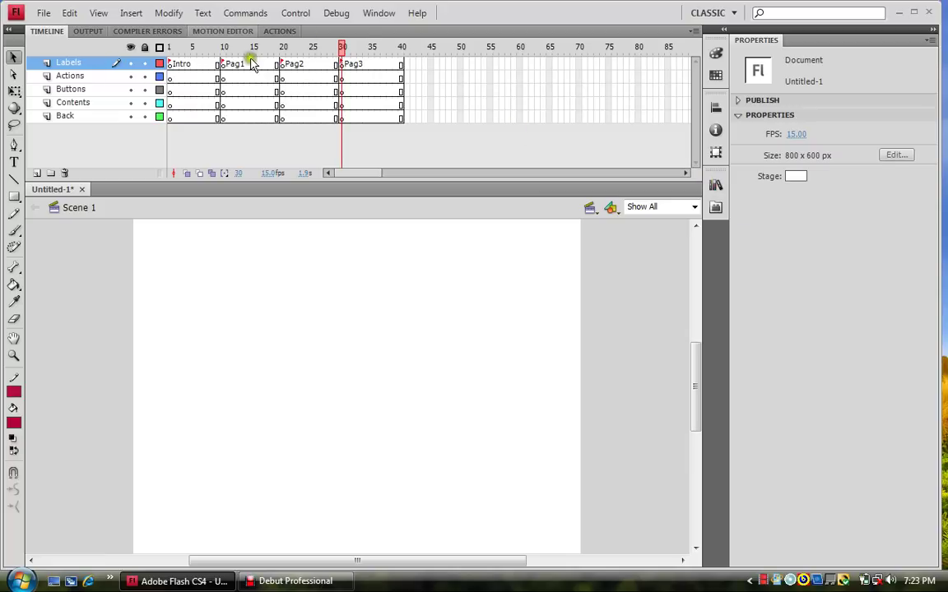
- On the Actions layer, remove one frame from the Intro section and insert a keyframe at frame 40
{"action": "right_click", "coordinate": [186, 78]}
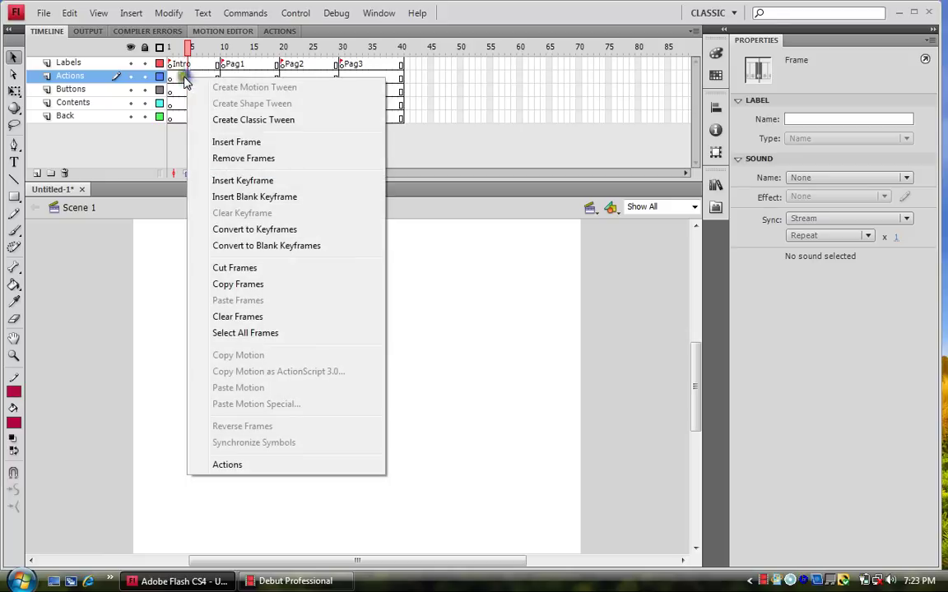
{"action": "left_click", "coordinate": [247, 157]}
{"action": "left_click", "coordinate": [217, 79]}
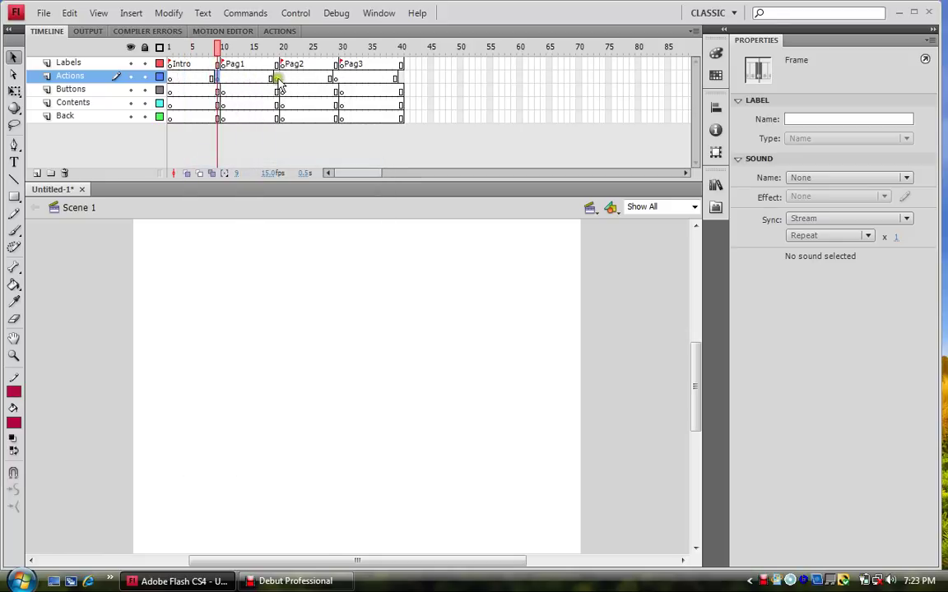
{"action": "left_click", "coordinate": [402, 79]}
{"action": "right_click", "coordinate": [401, 79]}
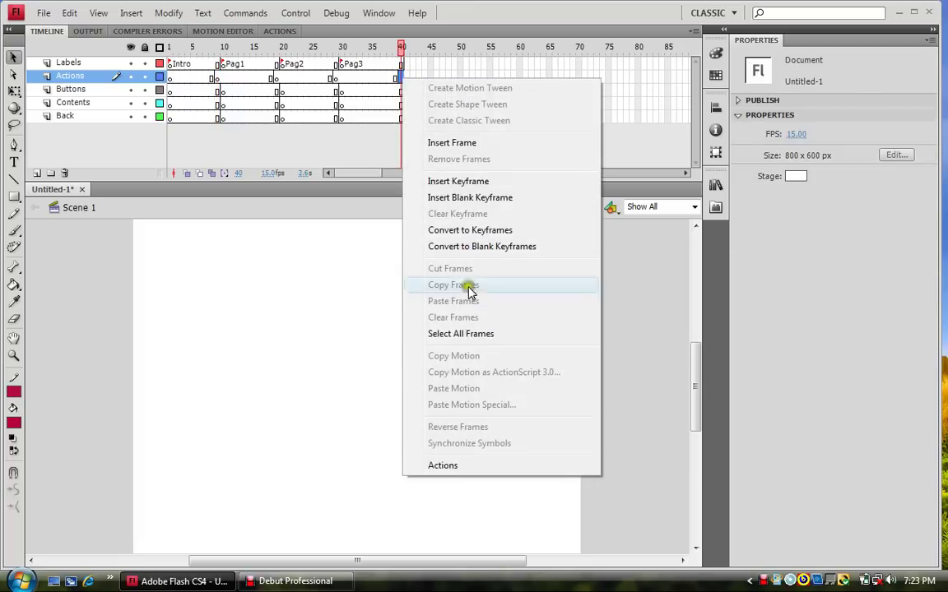
{"action": "left_click", "coordinate": [458, 181]}
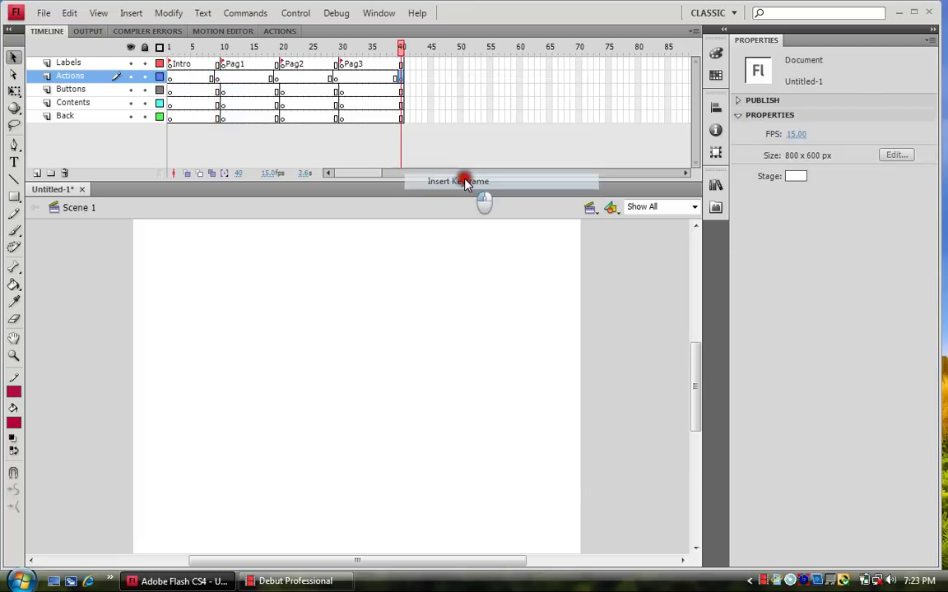
- Add a stop(); action from the Timeline Control functions to frame 9 of the Actions layer
{"action": "left_click", "coordinate": [216, 80]}
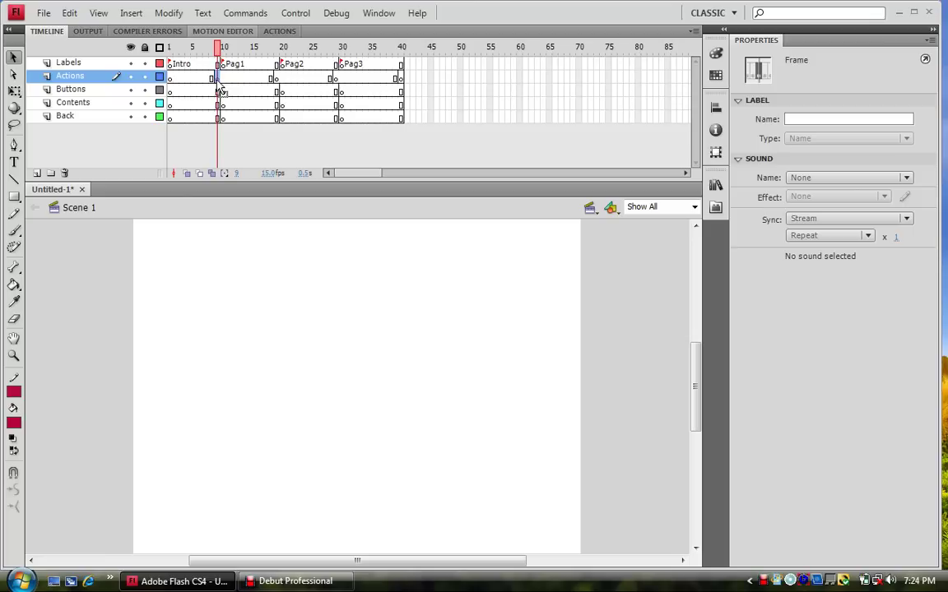
{"action": "left_click", "coordinate": [376, 13]}
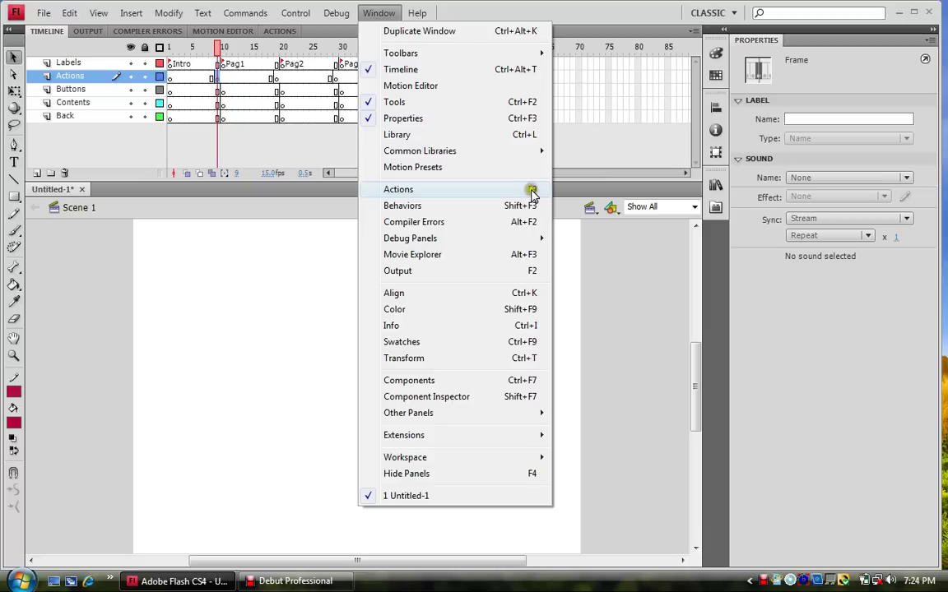
{"action": "left_click", "coordinate": [281, 268]}
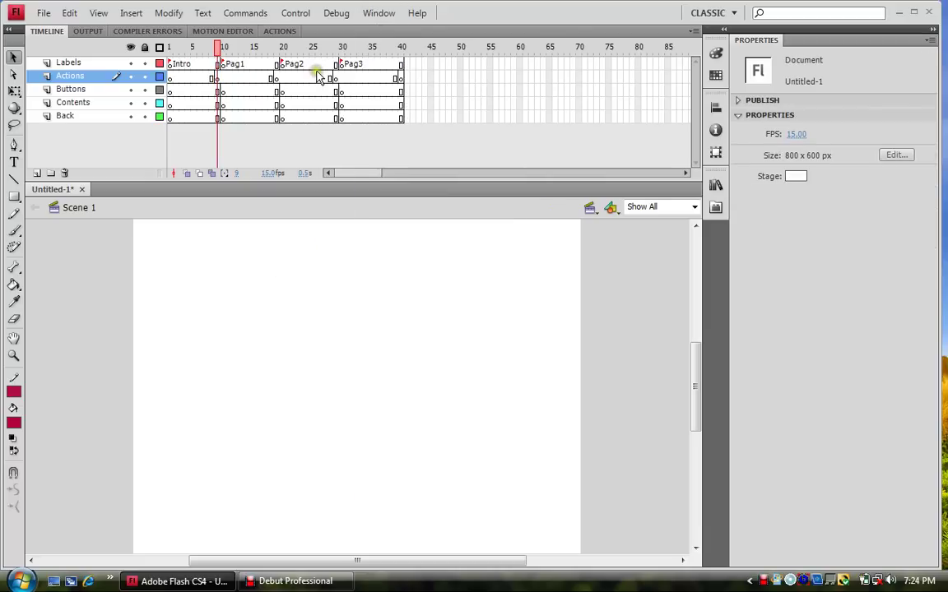
{"action": "key", "text": "F9"}
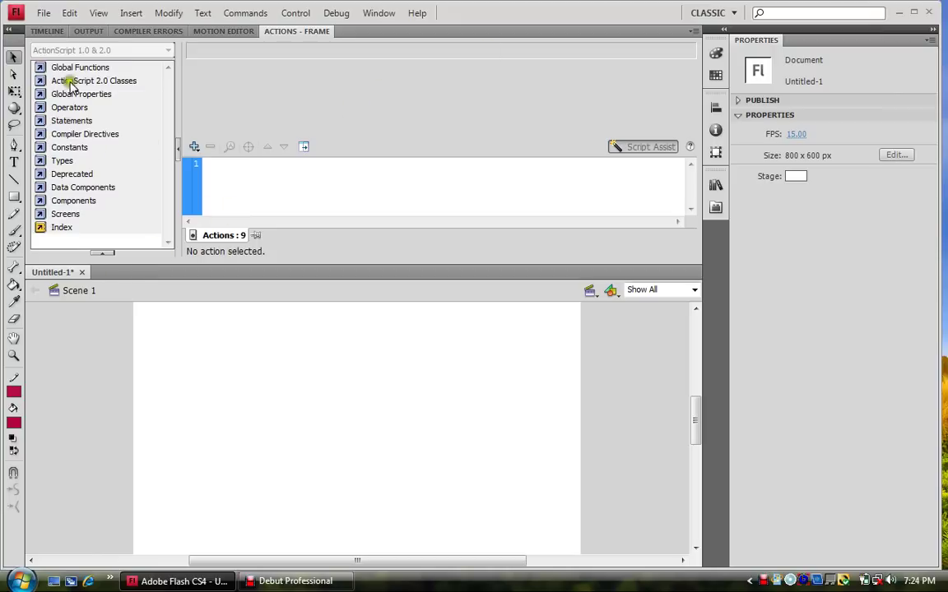
{"action": "left_click", "coordinate": [41, 68]}
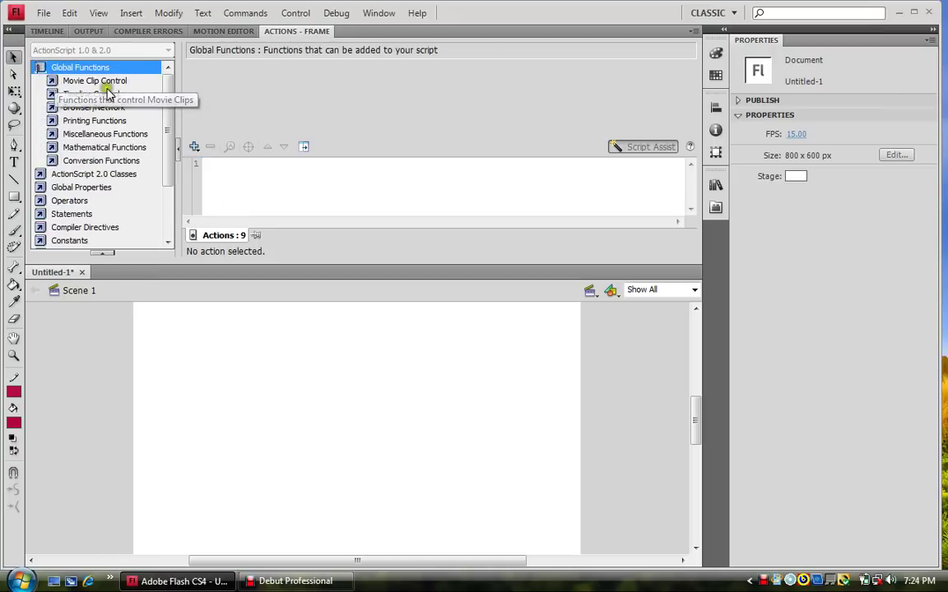
{"action": "left_click", "coordinate": [51, 96]}
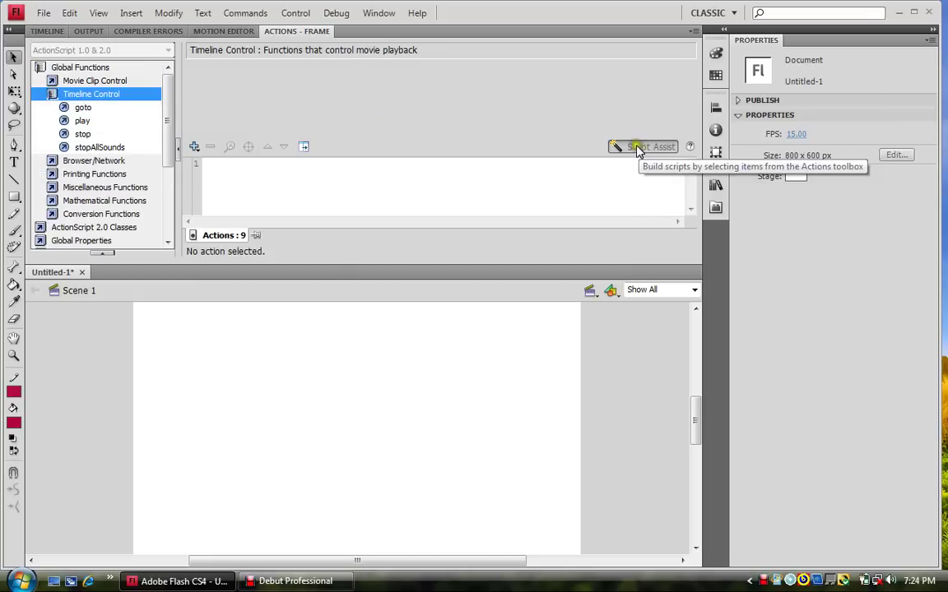
{"action": "double_click", "coordinate": [82, 137]}
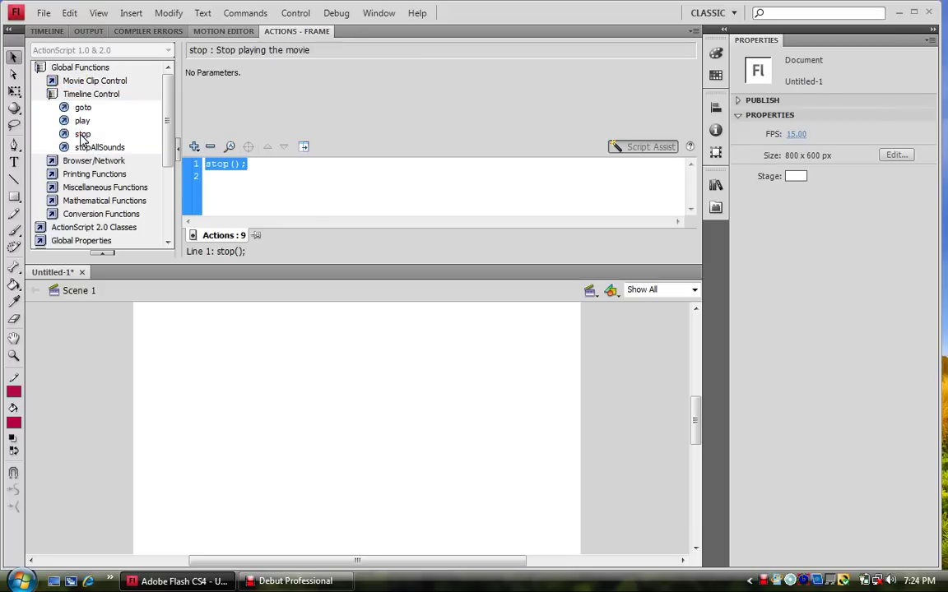
- Add a stop(); action to the keyframe at frame 19 of the Actions layer
{"action": "left_click", "coordinate": [46, 31]}
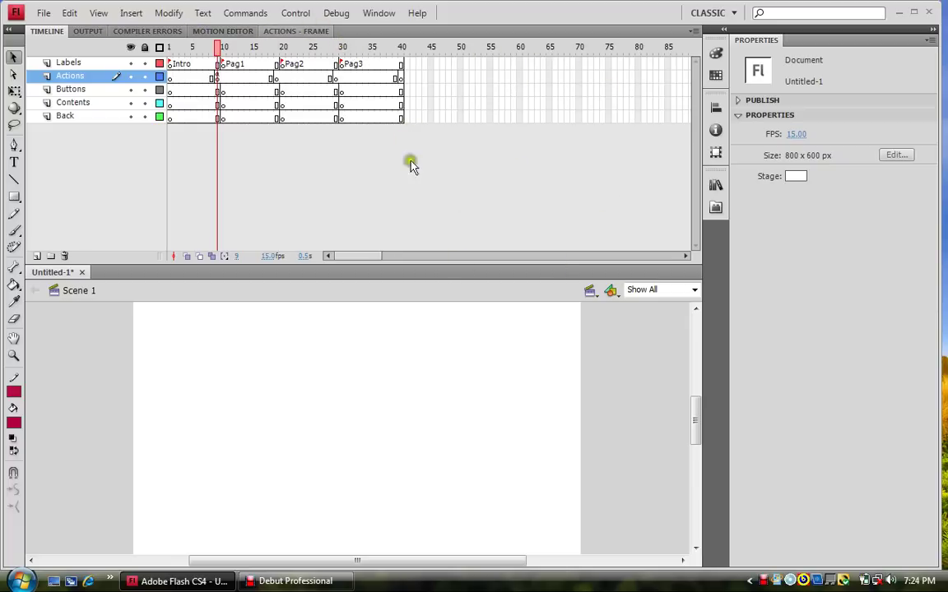
{"action": "left_click", "coordinate": [276, 77]}
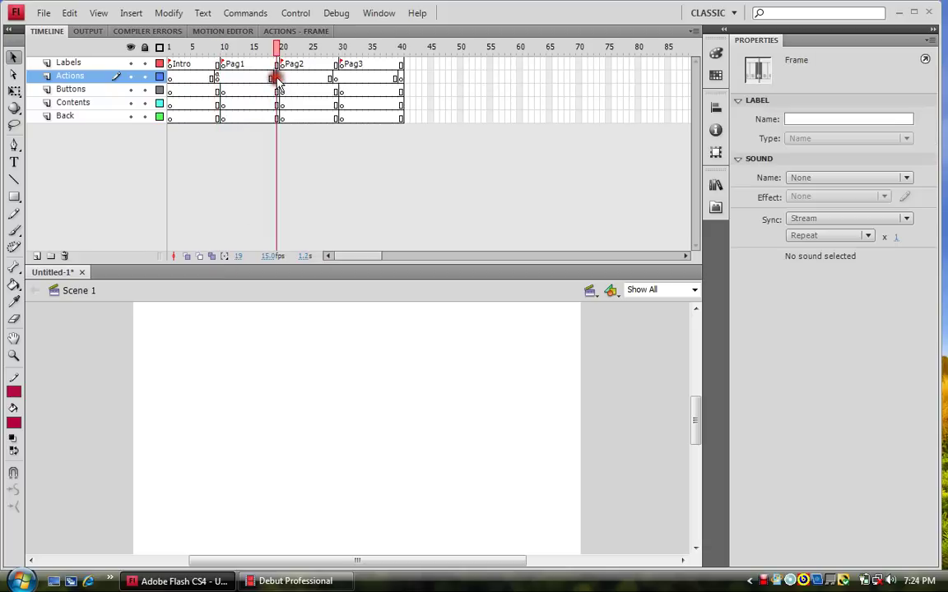
{"action": "left_click", "coordinate": [303, 30]}
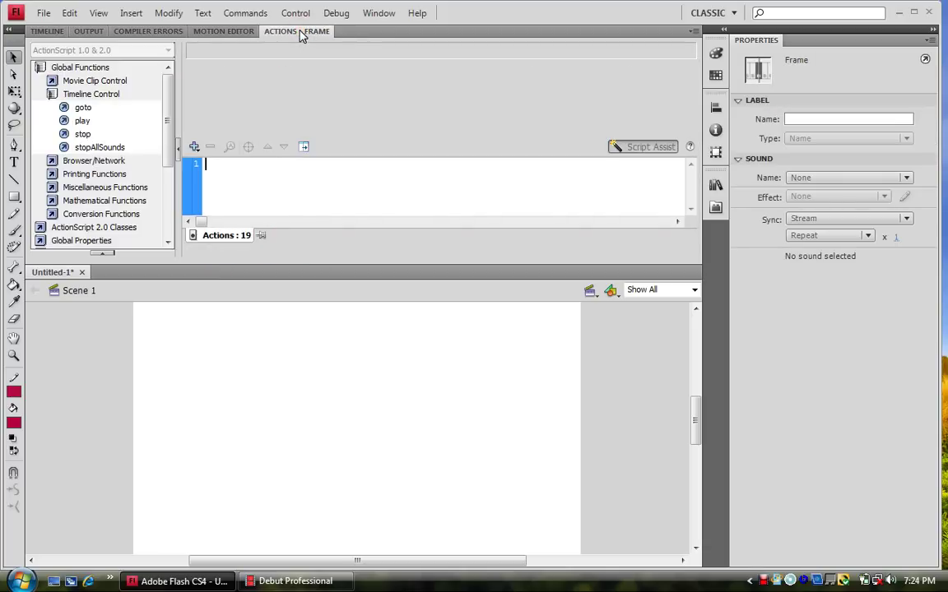
{"action": "double_click", "coordinate": [82, 133]}
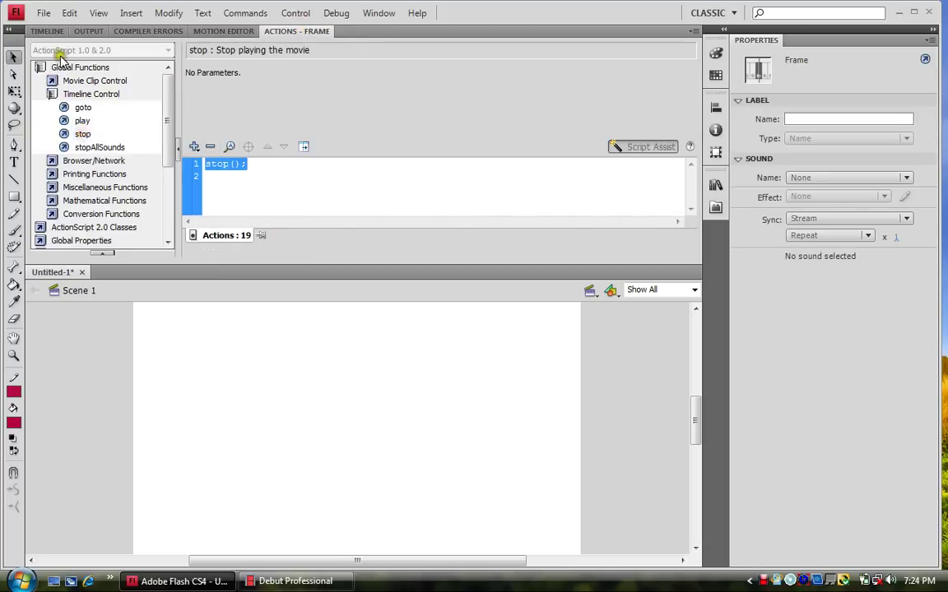
- Add a stop(); action to the keyframe at frame 29 of the Actions layer
{"action": "left_click", "coordinate": [47, 32]}
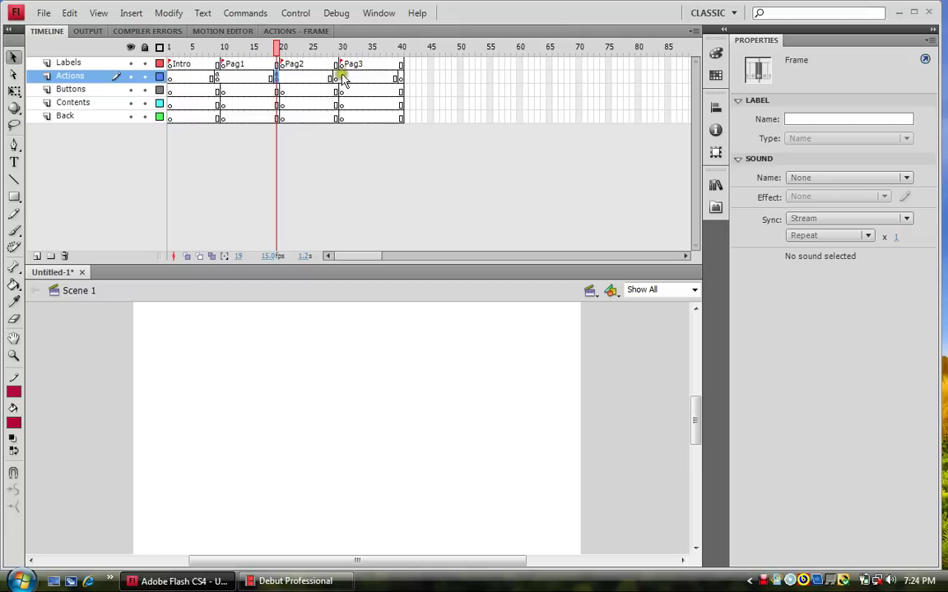
{"action": "left_click", "coordinate": [338, 78]}
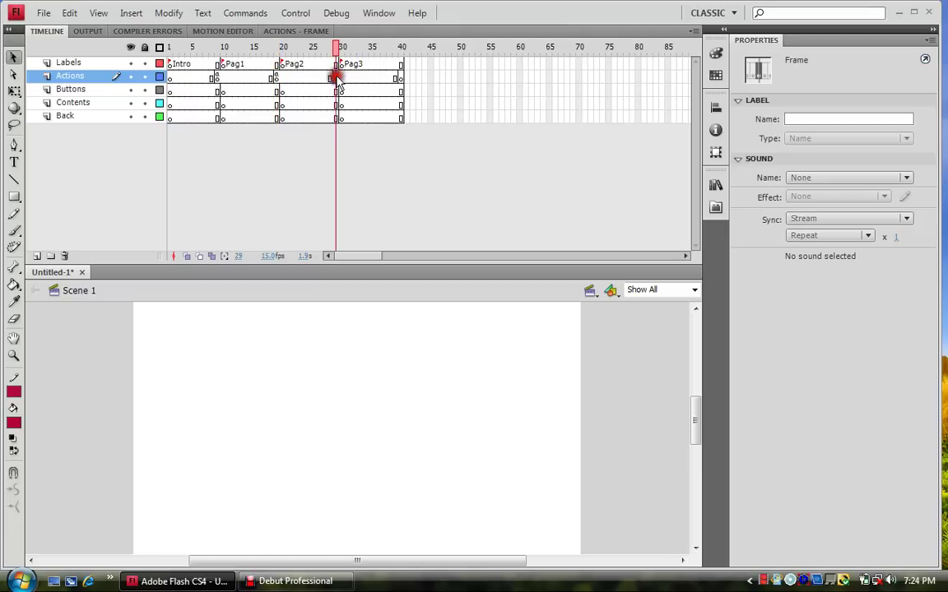
{"action": "left_click", "coordinate": [283, 32]}
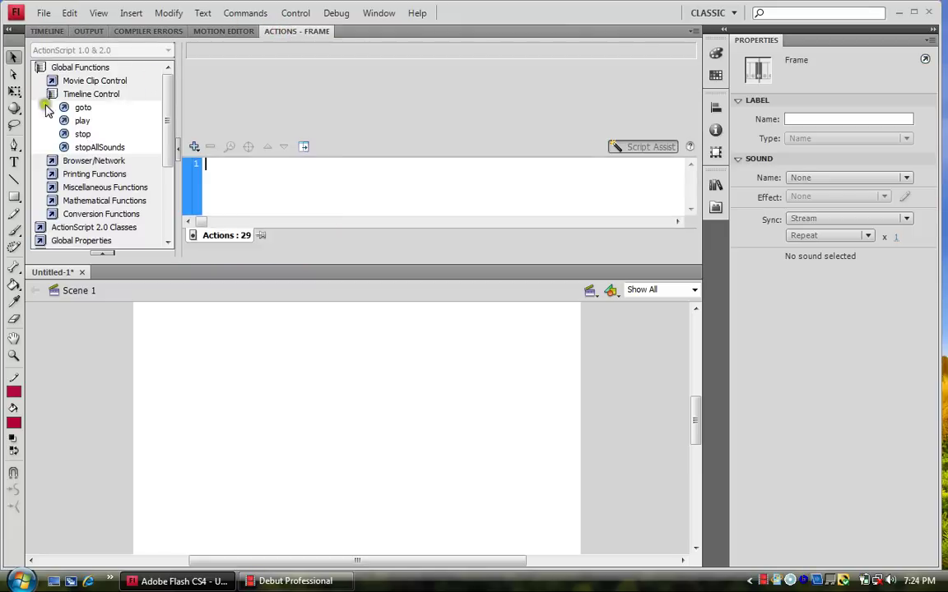
{"action": "double_click", "coordinate": [83, 134]}
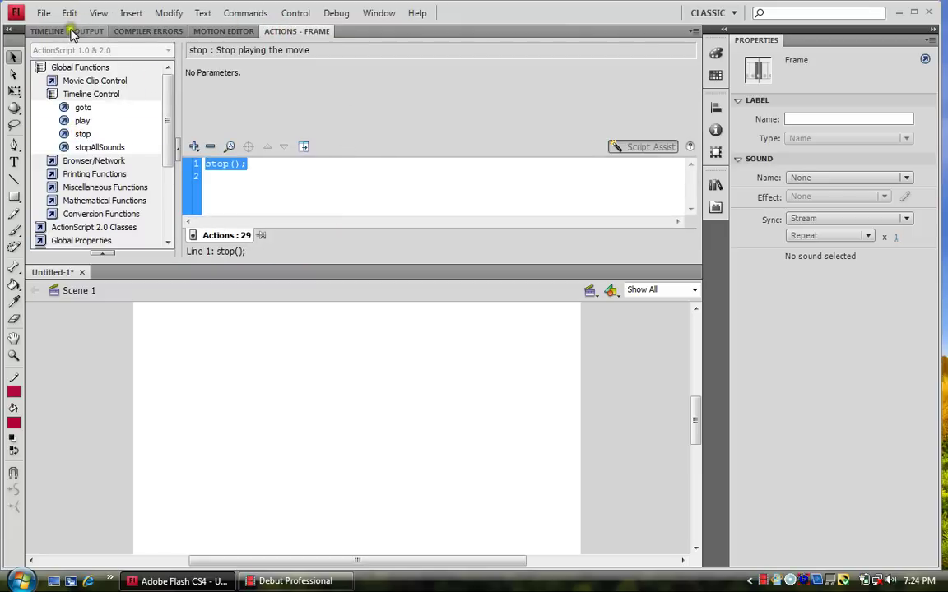
- Add a stop(); action to the keyframe at frame 40 of the Actions layer and return to the timeline
{"action": "left_click", "coordinate": [51, 31]}
{"action": "left_click", "coordinate": [401, 79]}
{"action": "key", "text": "F6"}
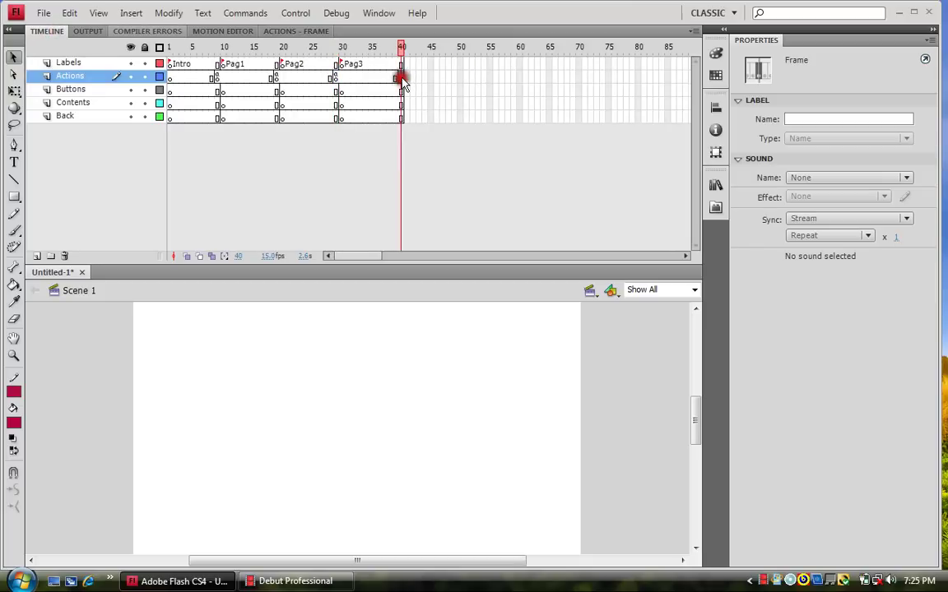
{"action": "left_click", "coordinate": [290, 34]}
{"action": "double_click", "coordinate": [82, 135]}
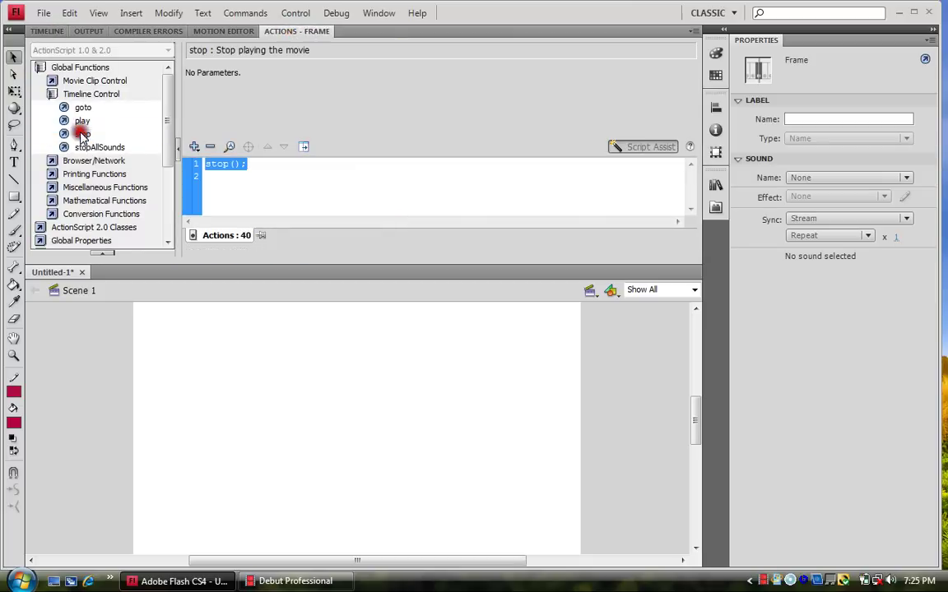
{"action": "left_click", "coordinate": [45, 31]}
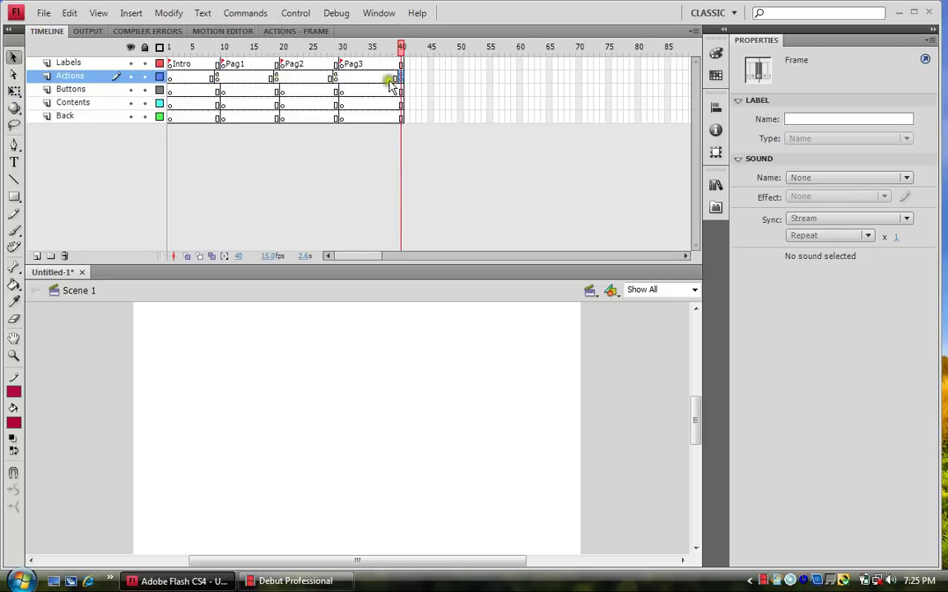
{"action": "left_click_drag", "start_coordinate": [403, 78], "coordinate": [377, 79]}
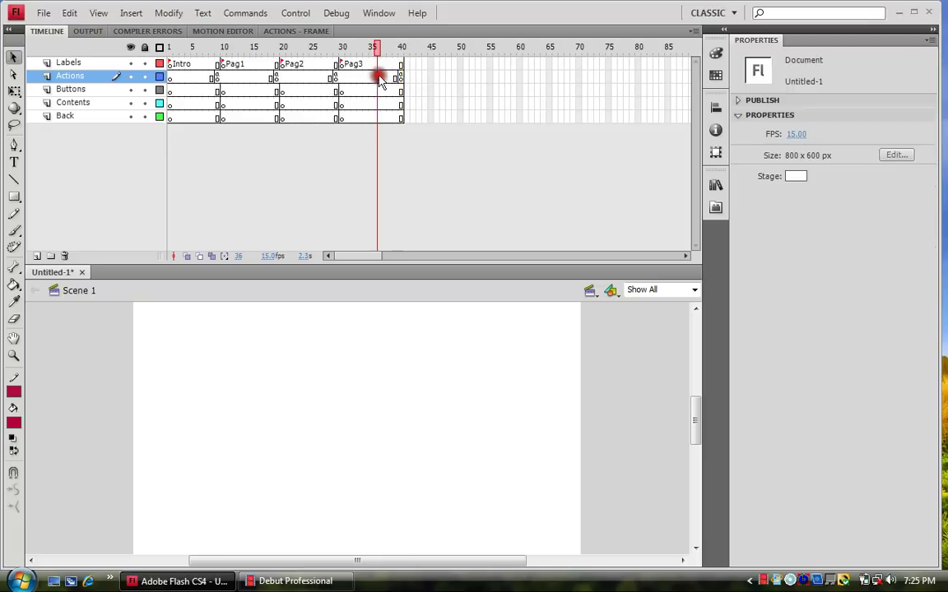
{"action": "left_click", "coordinate": [401, 79]}
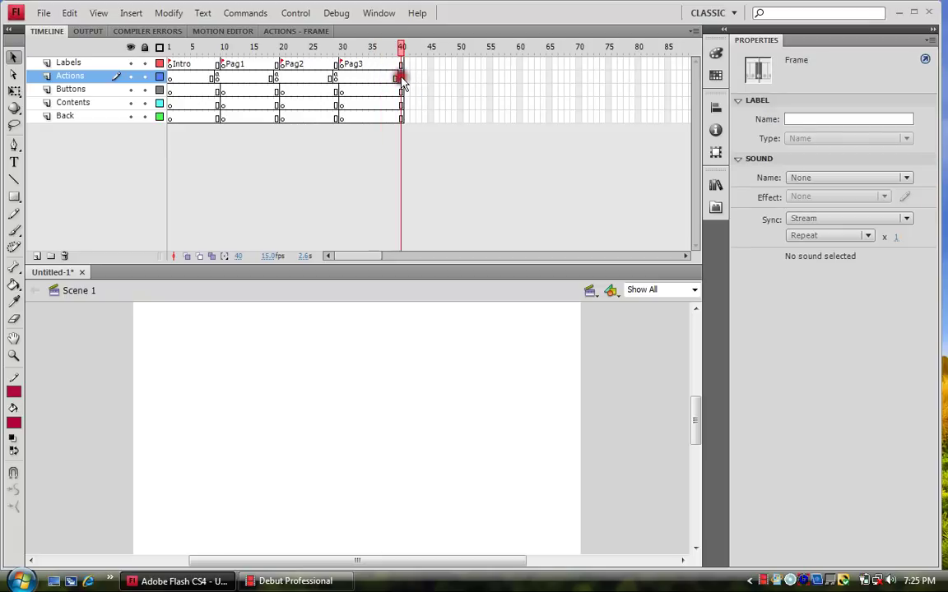
- Review the stop(); script on frame 40 of the Actions layer and return to the timeline
{"action": "left_click", "coordinate": [296, 30]}
{"action": "left_click", "coordinate": [227, 165]}
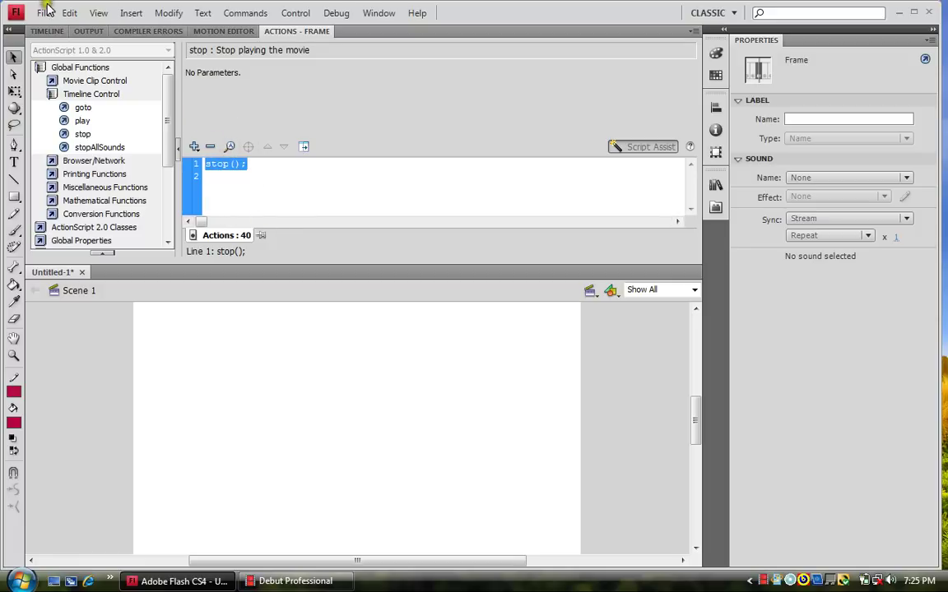
{"action": "left_click", "coordinate": [43, 32]}
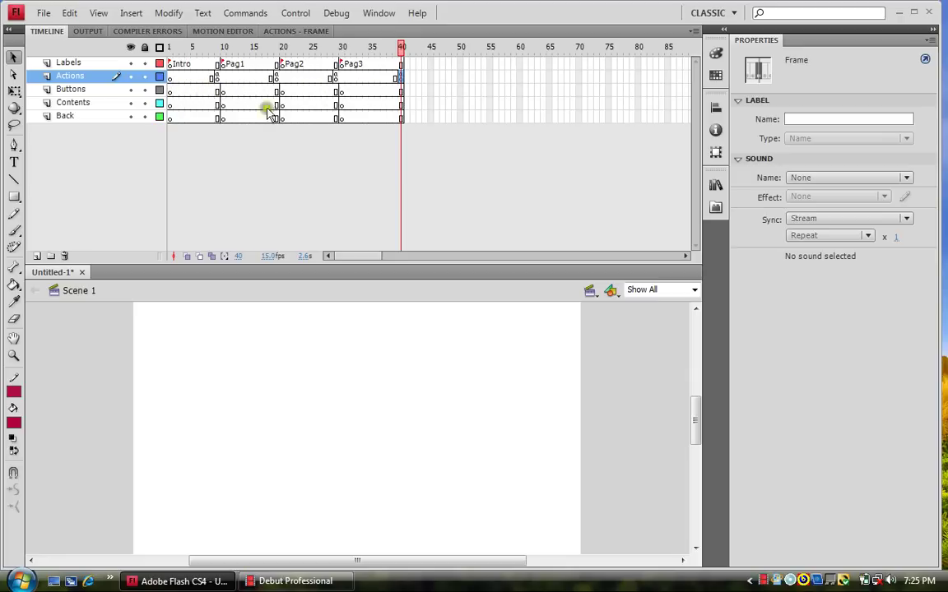
- Clear the keyframes at the Pag1, Pag2 and Pag3 sections of the Buttons layer, leaving one span from frame 1
{"action": "left_click_drag", "start_coordinate": [192, 90], "coordinate": [366, 90]}
{"action": "right_click", "coordinate": [318, 93]}
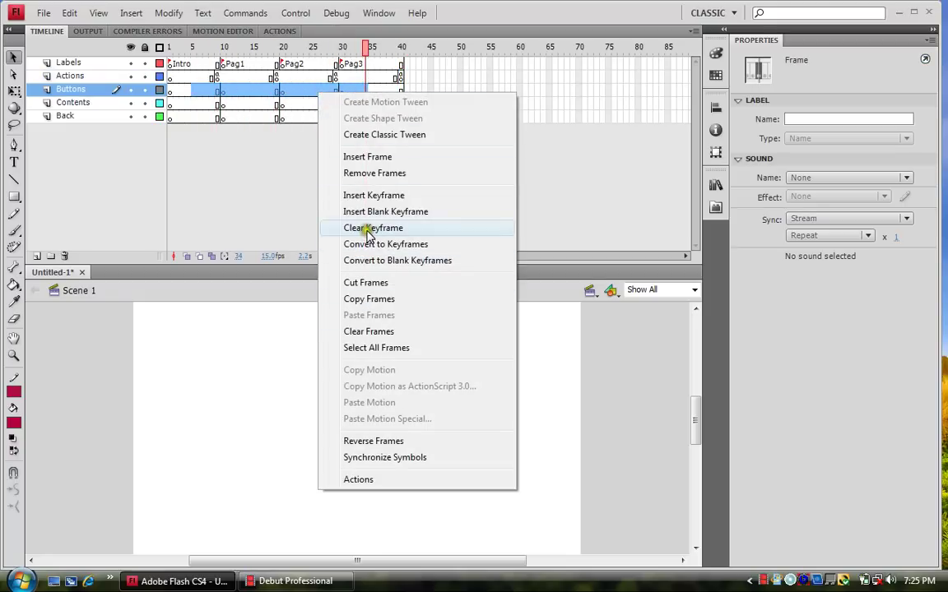
{"action": "left_click", "coordinate": [393, 231]}
{"action": "left_click", "coordinate": [383, 229]}
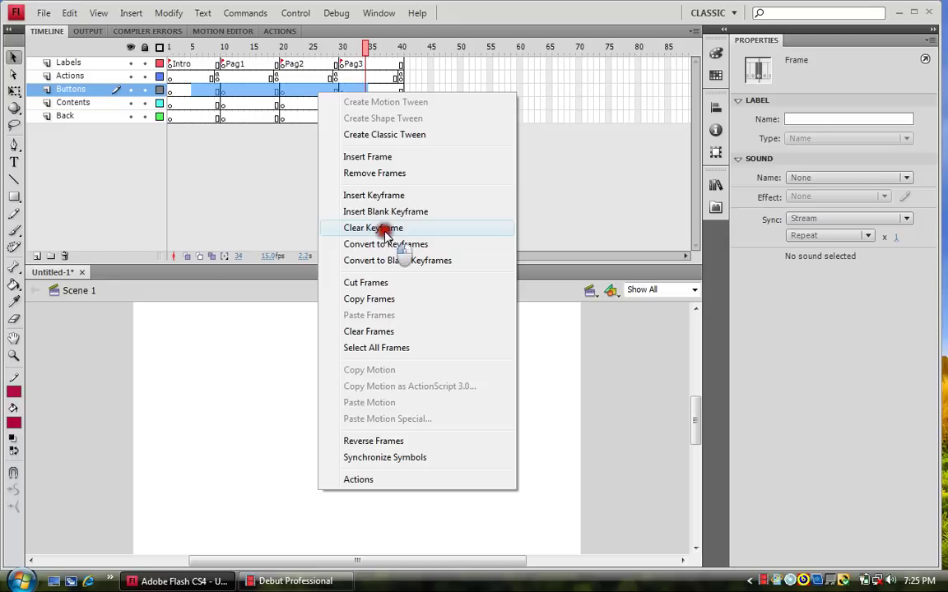
{"action": "left_click", "coordinate": [171, 91]}
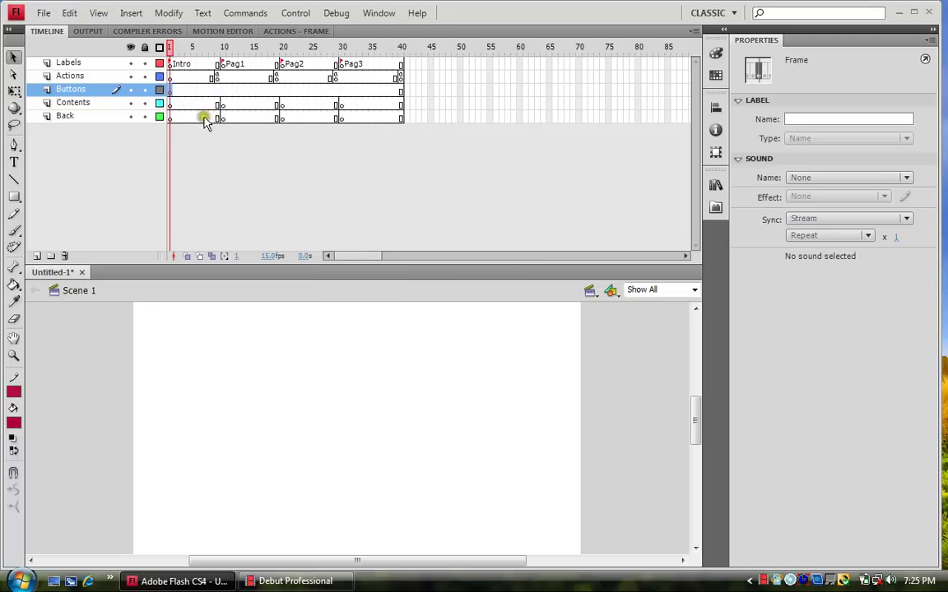
- Clear the keyframes at the Pag1, Pag2 and Pag3 sections of the Back layer, leaving one span from frame 1
{"action": "left_click_drag", "start_coordinate": [195, 118], "coordinate": [371, 119]}
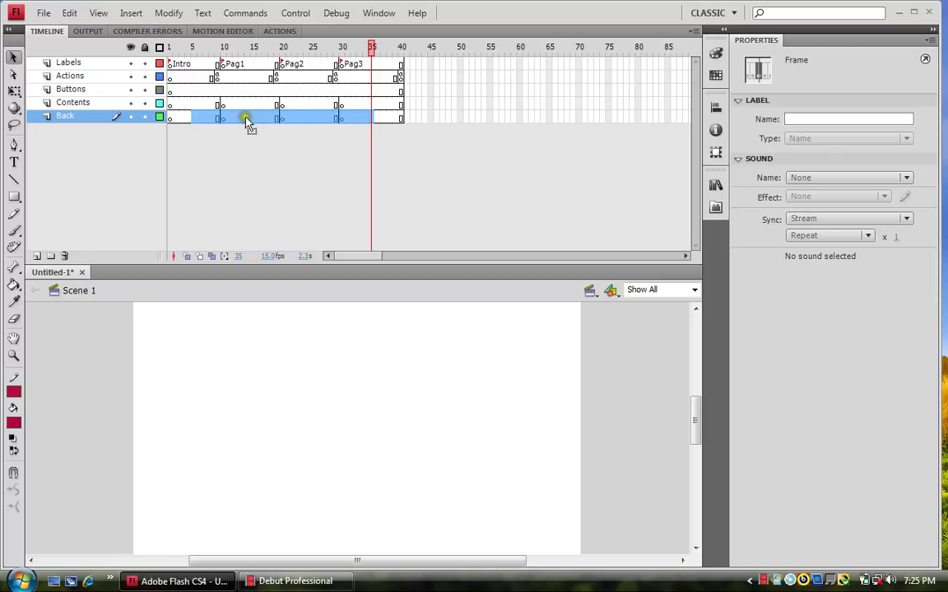
{"action": "left_click", "coordinate": [222, 120]}
{"action": "left_click_drag", "start_coordinate": [191, 119], "coordinate": [184, 88]}
{"action": "mouse_move", "coordinate": [240, 122]}
{"action": "left_mouse_down"}
{"action": "mouse_move", "coordinate": [242, 67]}
{"action": "mouse_move", "coordinate": [280, 106]}
{"action": "mouse_move", "coordinate": [297, 99]}
{"action": "mouse_move", "coordinate": [242, 120]}
{"action": "mouse_move", "coordinate": [205, 122]}
{"action": "mouse_move", "coordinate": [295, 123]}
{"action": "mouse_move", "coordinate": [195, 124]}
{"action": "mouse_move", "coordinate": [294, 116]}
{"action": "mouse_move", "coordinate": [240, 125]}
{"action": "left_mouse_up"}
{"action": "right_click", "coordinate": [237, 120]}
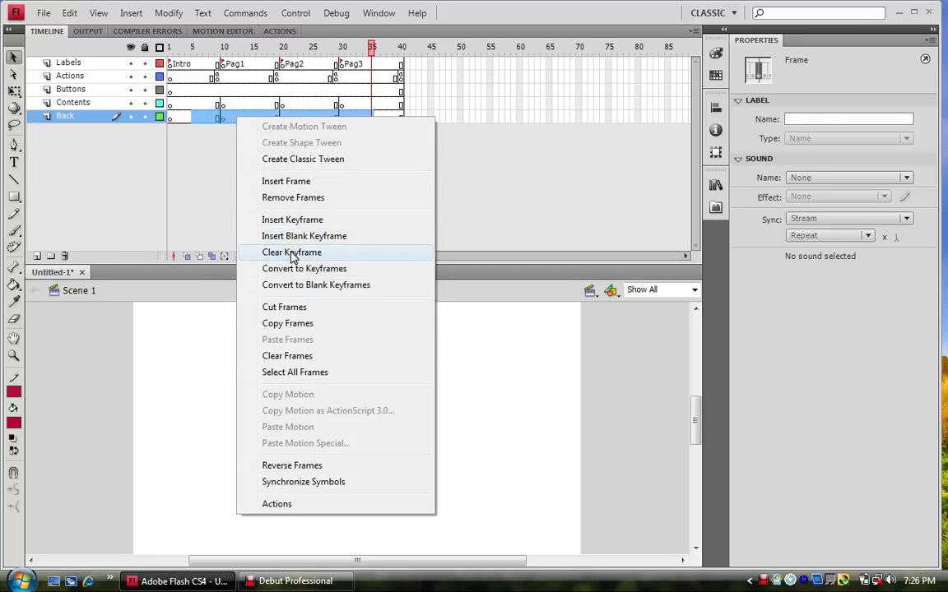
{"action": "left_click", "coordinate": [291, 254]}
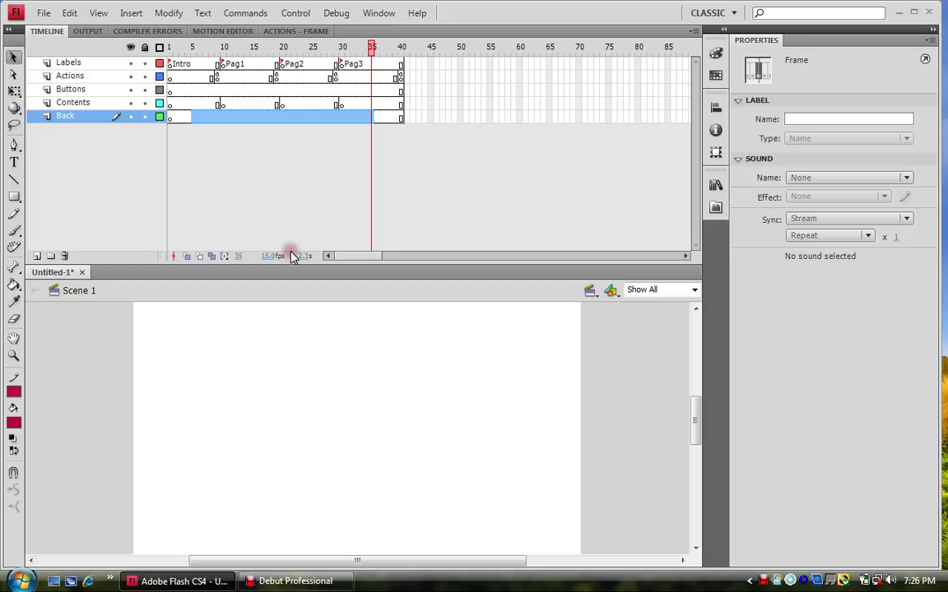
{"action": "left_click", "coordinate": [296, 148]}
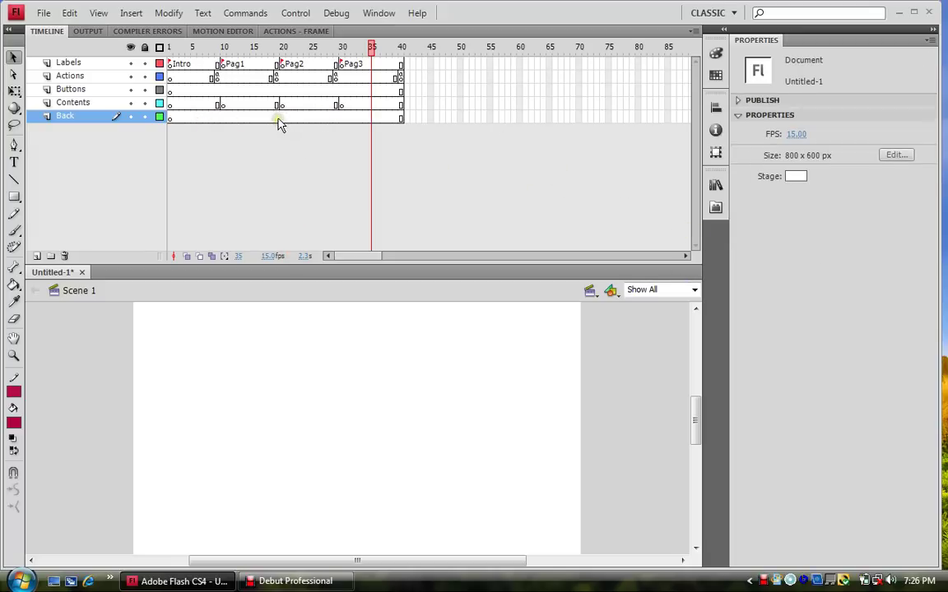
- Add a static text box about 303 px wide reading "Pagina 1" near the stage's upper edge on frame 1 of the Contents layer
{"action": "left_click", "coordinate": [171, 105]}
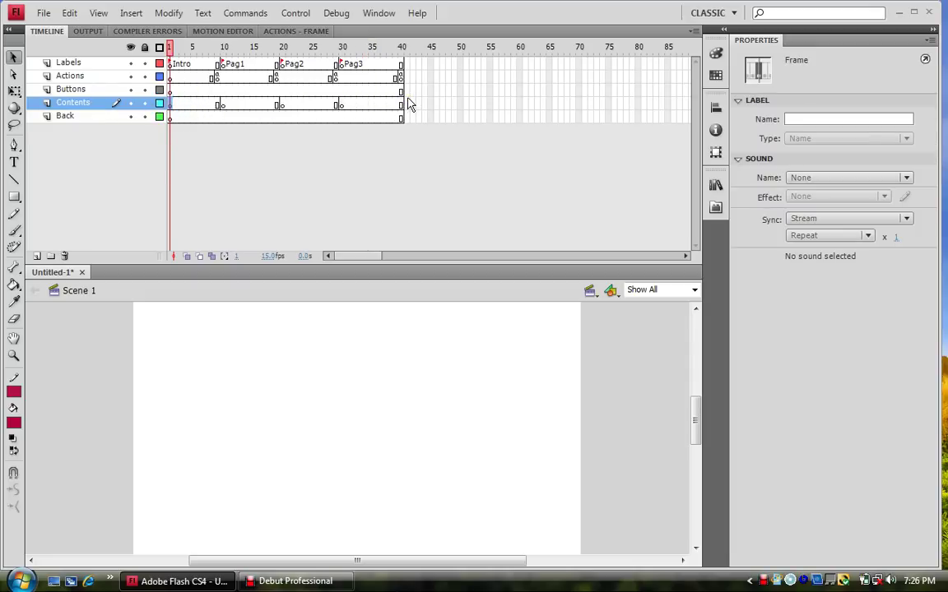
{"action": "left_click", "coordinate": [358, 149]}
{"action": "left_click", "coordinate": [218, 104]}
{"action": "left_click", "coordinate": [267, 293]}
{"action": "left_click", "coordinate": [13, 162]}
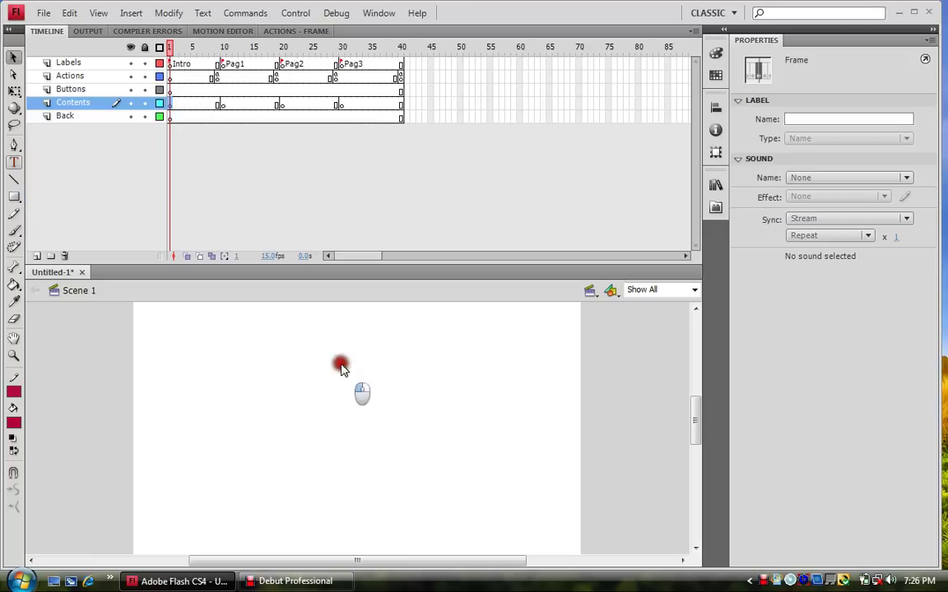
{"action": "left_click", "coordinate": [15, 163]}
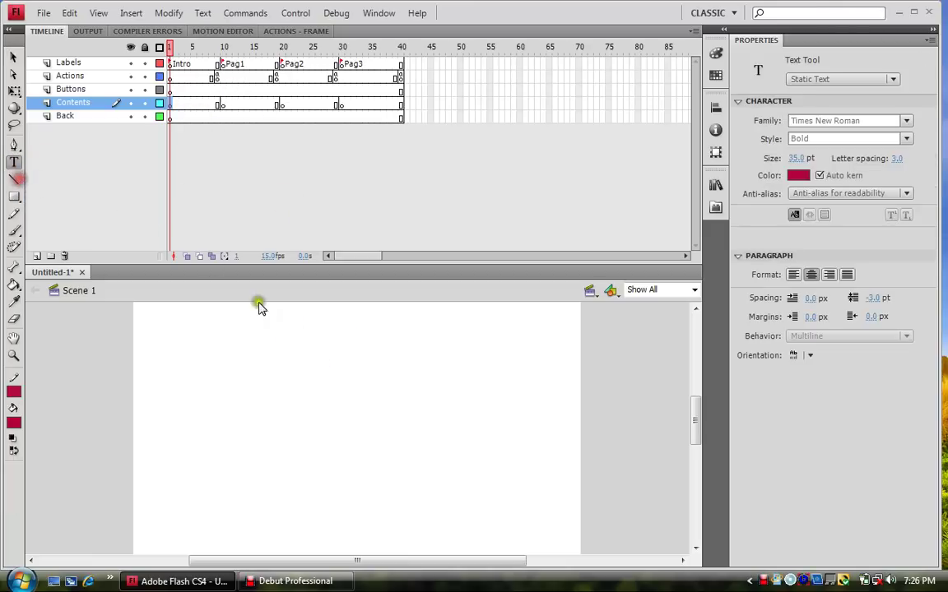
{"action": "left_click_drag", "start_coordinate": [277, 309], "coordinate": [445, 358]}
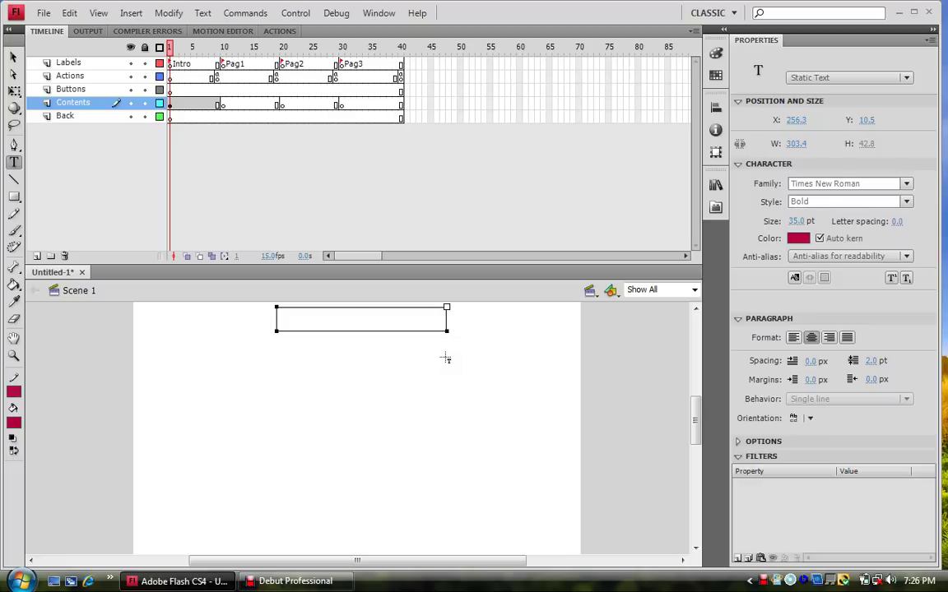
{"action": "type", "text": "Pagina 1"}
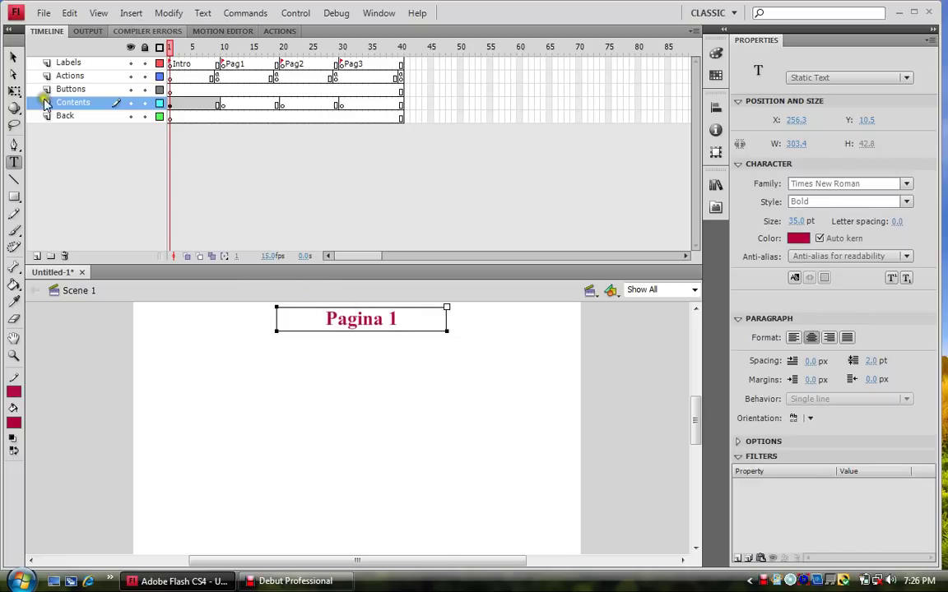
- Copy the "Pagina 1" title, paste it in place on frame 10 of the Contents layer and change it to "Pagina 2"
{"action": "left_click", "coordinate": [14, 57]}
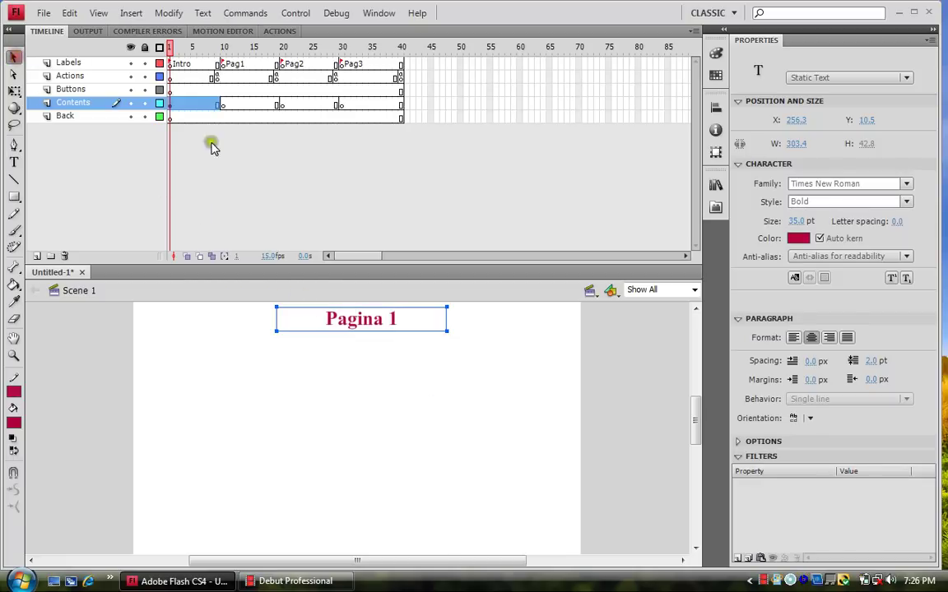
{"action": "right_click", "coordinate": [337, 321]}
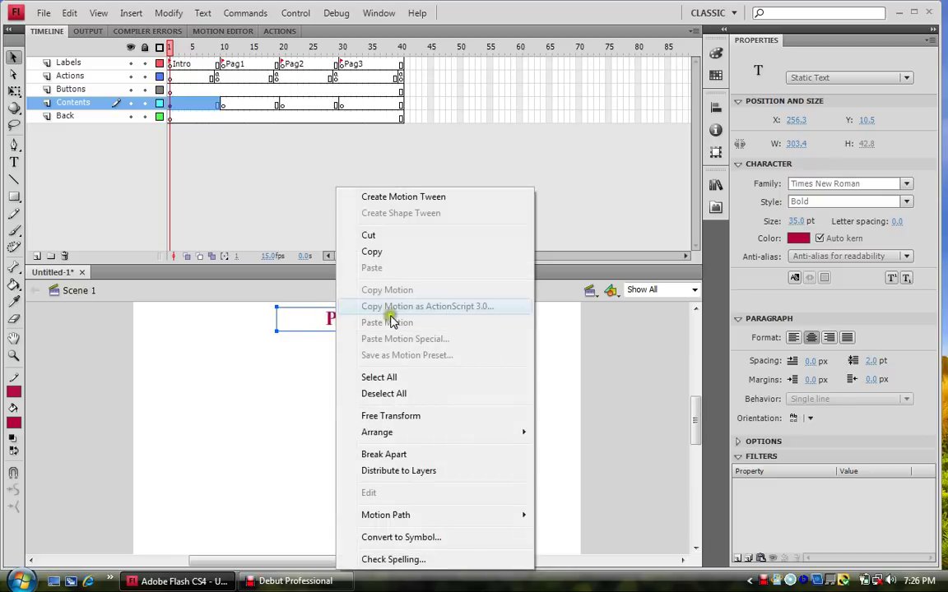
{"action": "left_click", "coordinate": [378, 252]}
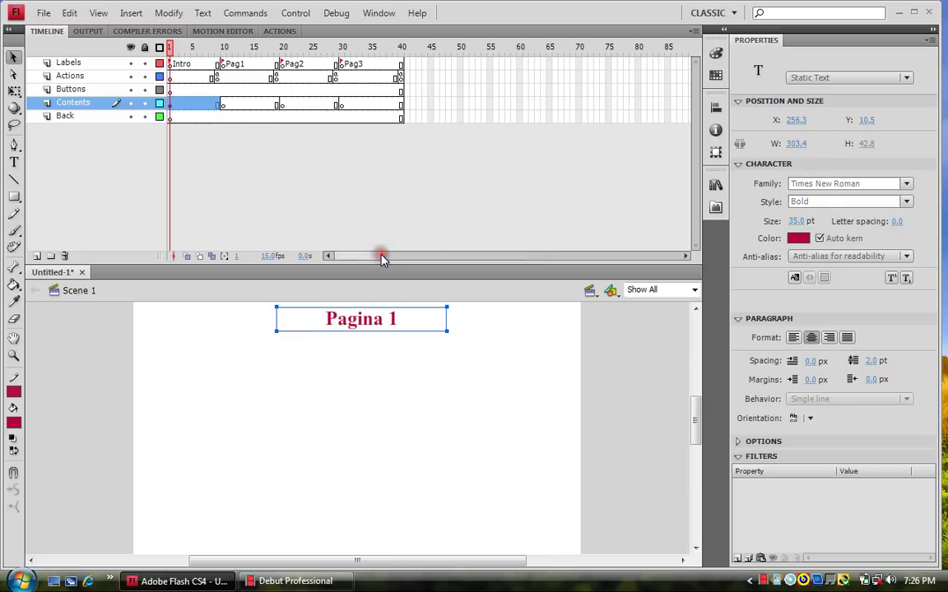
{"action": "left_click", "coordinate": [224, 105]}
{"action": "left_click", "coordinate": [356, 332]}
{"action": "right_click", "coordinate": [336, 329]}
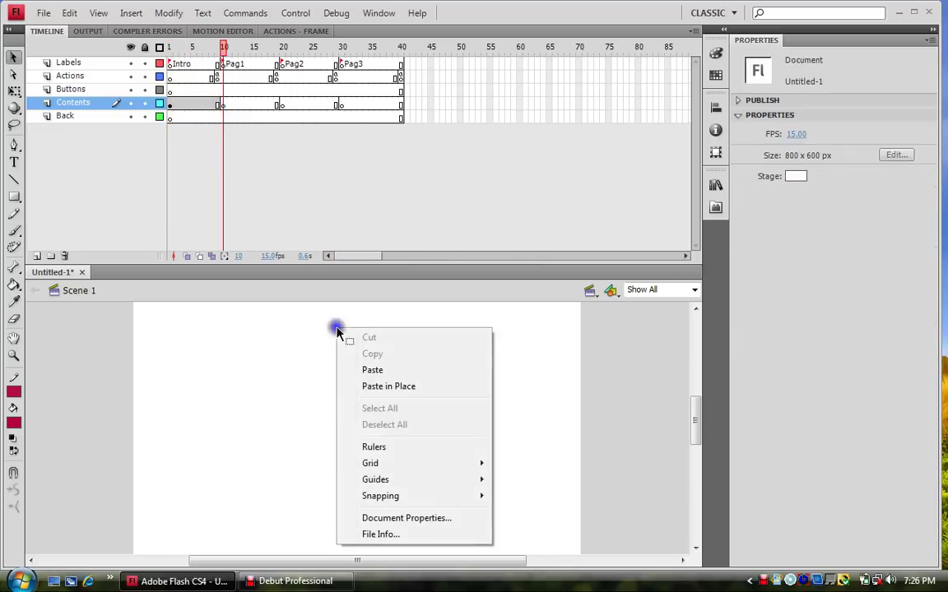
{"action": "left_click", "coordinate": [394, 386]}
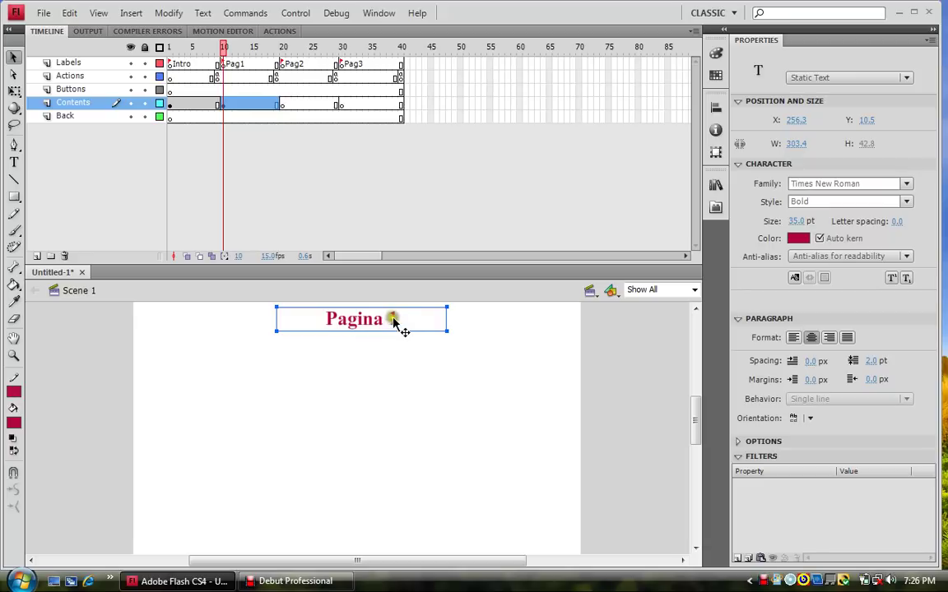
{"action": "double_click", "coordinate": [393, 321]}
{"action": "type", "text": "2"}
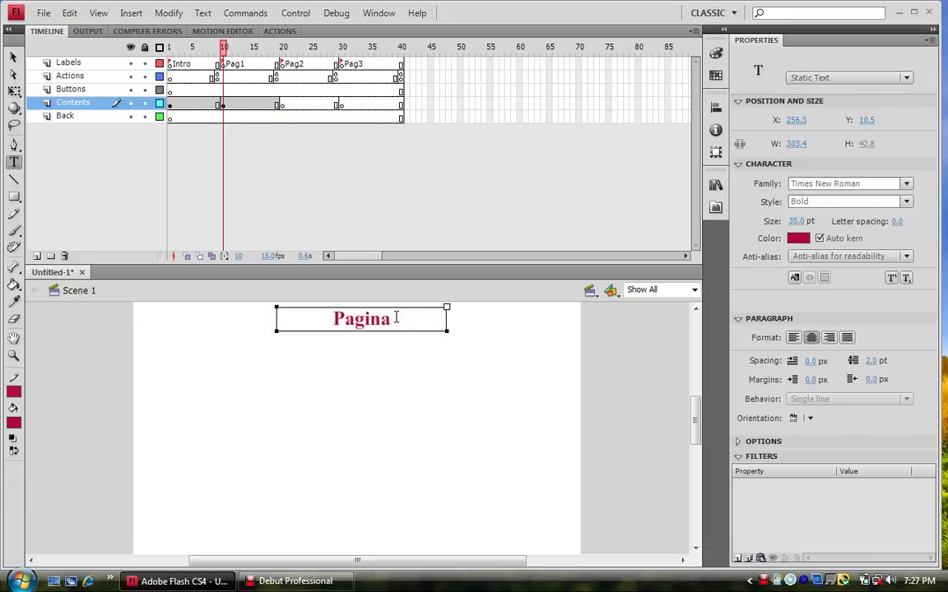
- Paste the copied title in place on frame 20 of the Contents layer and change it to "Pagina 3"
{"action": "left_click", "coordinate": [279, 105]}
{"action": "right_click", "coordinate": [318, 338]}
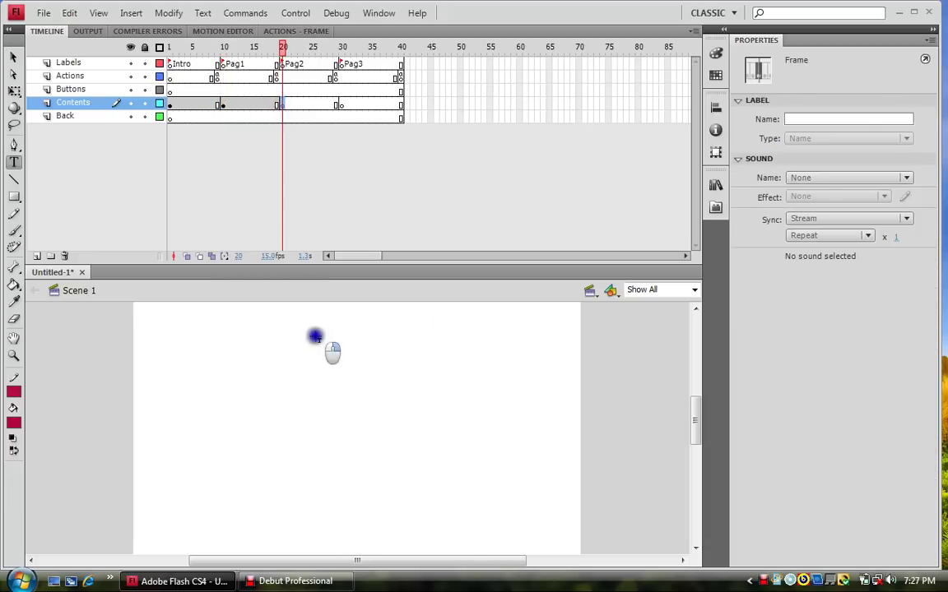
{"action": "left_click", "coordinate": [363, 395]}
{"action": "left_click", "coordinate": [399, 320]}
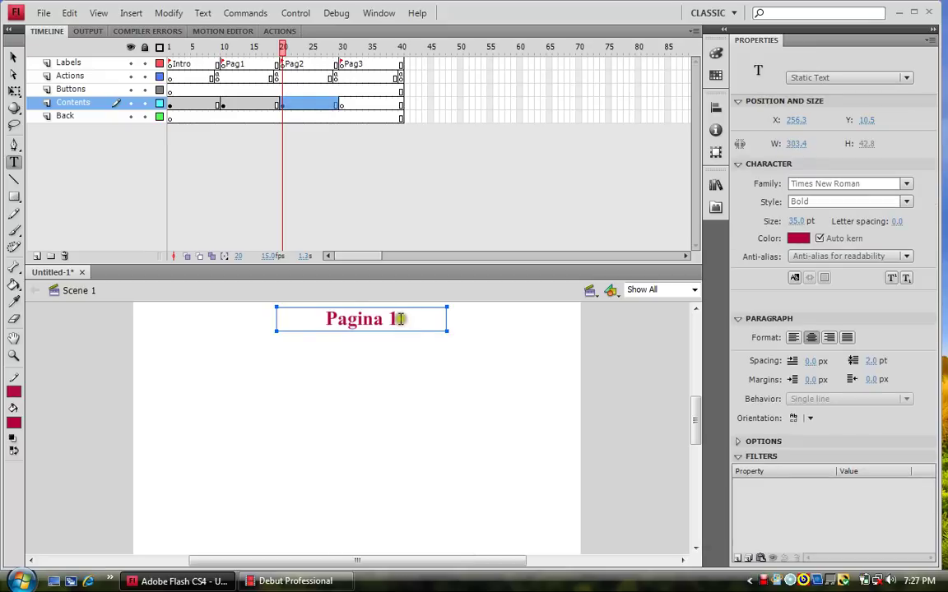
{"action": "key", "text": "BackSpace"}
{"action": "type", "text": "3"}
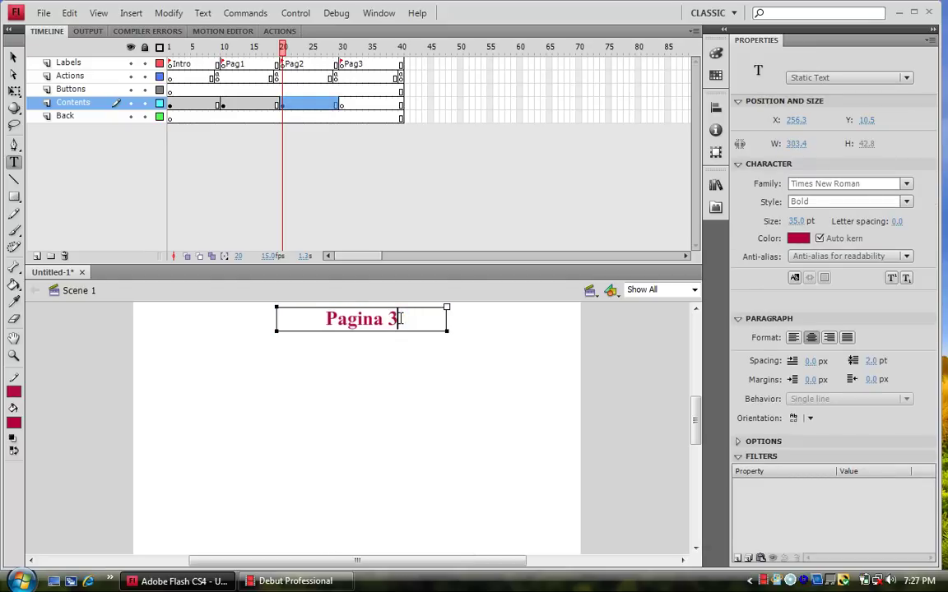
- Correct the title on frame 20 of the Contents layer so it reads "Pagina 2"
{"action": "left_click", "coordinate": [409, 320]}
{"action": "key", "text": "BackSpace"}
{"action": "type", "text": "1"}
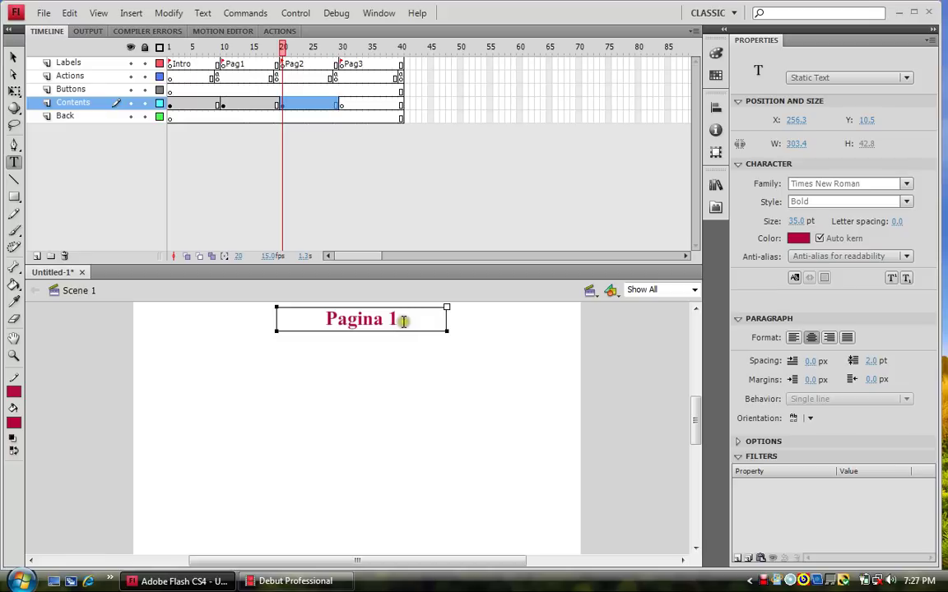
{"action": "key", "text": "BackSpace"}
{"action": "type", "text": "2"}
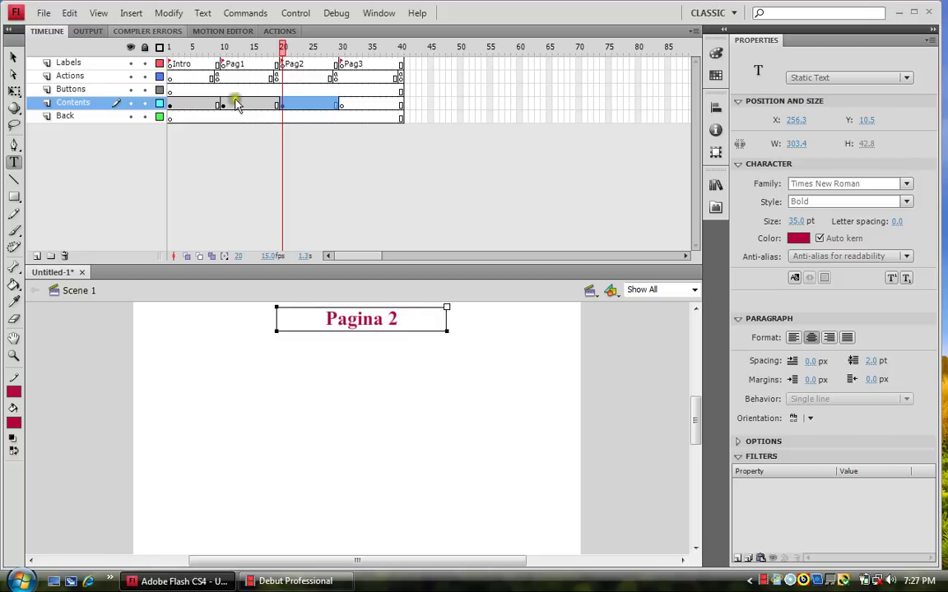
- Replace the whole title on frame 1 of the Contents layer with "Intro"
{"action": "left_click", "coordinate": [223, 105]}
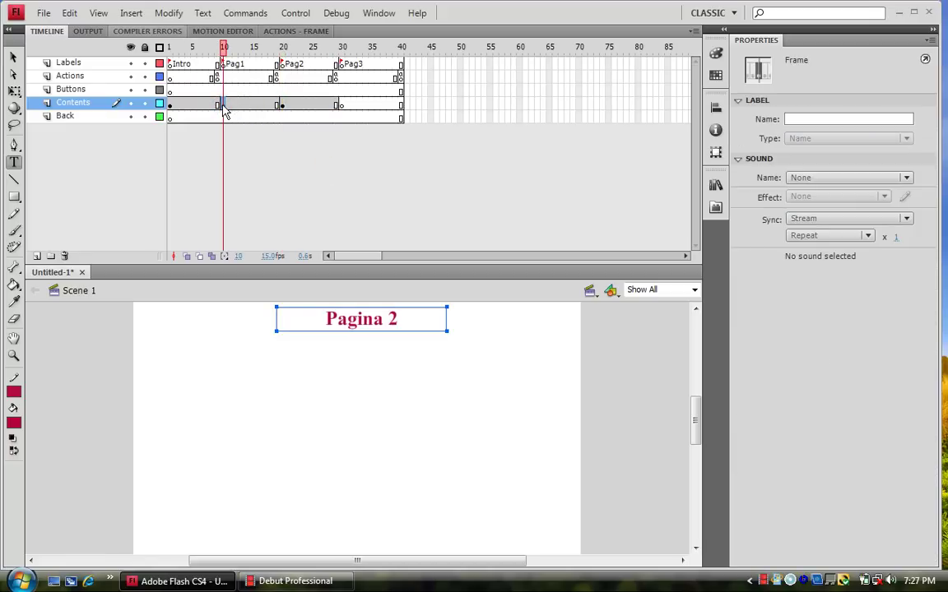
{"action": "left_click", "coordinate": [169, 105]}
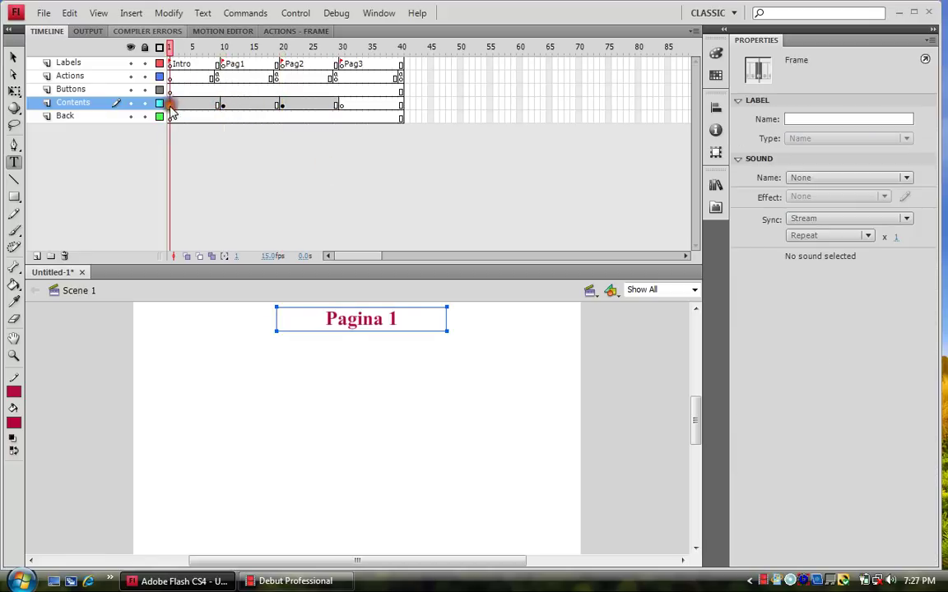
{"action": "double_click", "coordinate": [352, 319]}
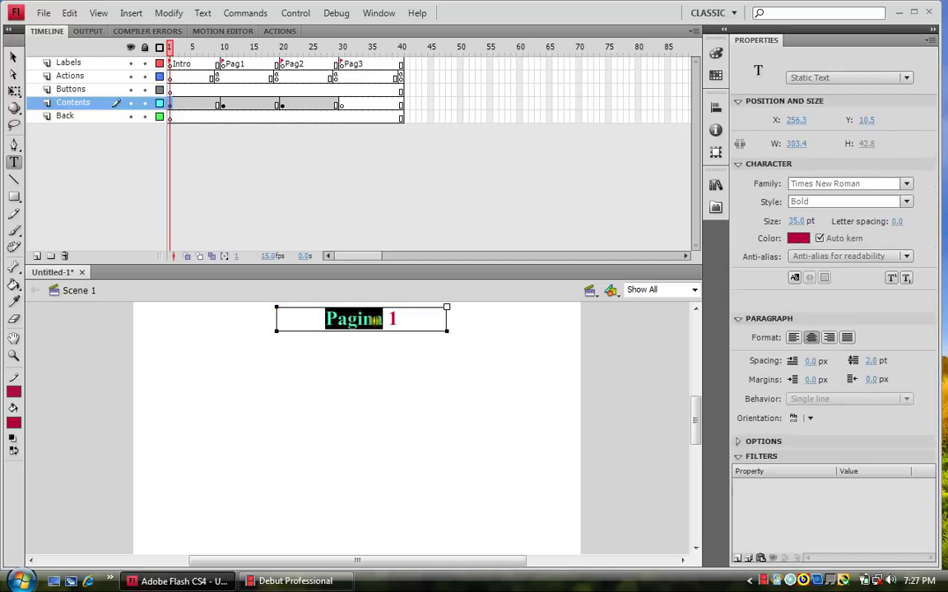
{"action": "left_click_drag", "start_coordinate": [407, 326], "coordinate": [314, 321]}
{"action": "type", "text": "Intro"}
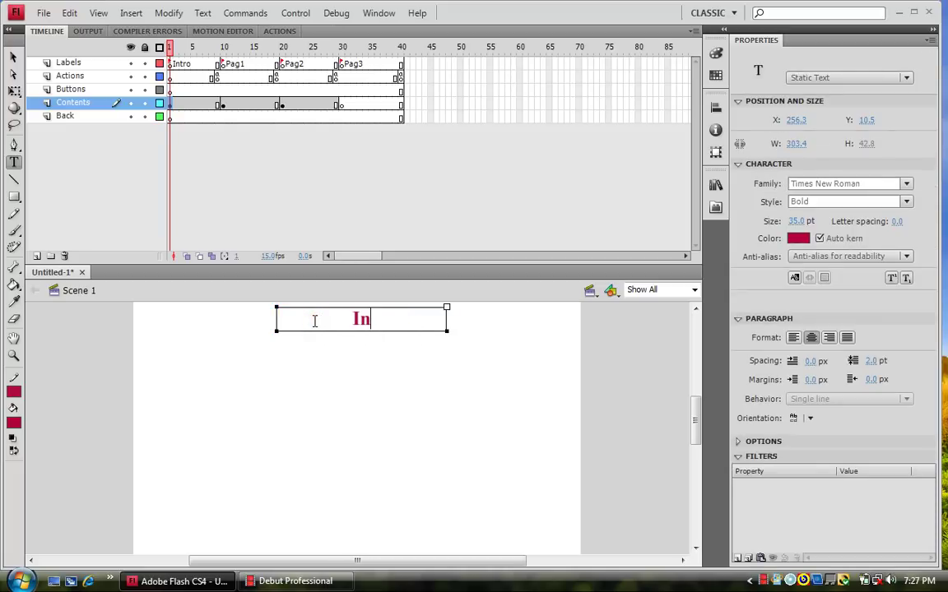
- Change the title on frame 10 of the Contents layer to "Pagina 1" and go to the Pag2 keyframe
{"action": "left_click", "coordinate": [222, 105]}
{"action": "double_click", "coordinate": [392, 319]}
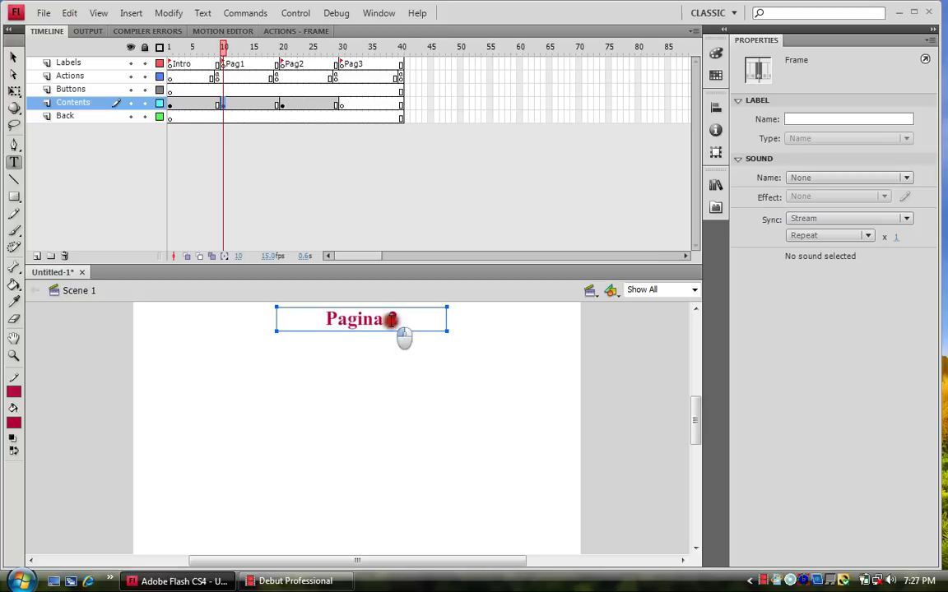
{"action": "type", "text": "1"}
{"action": "left_click", "coordinate": [282, 105]}
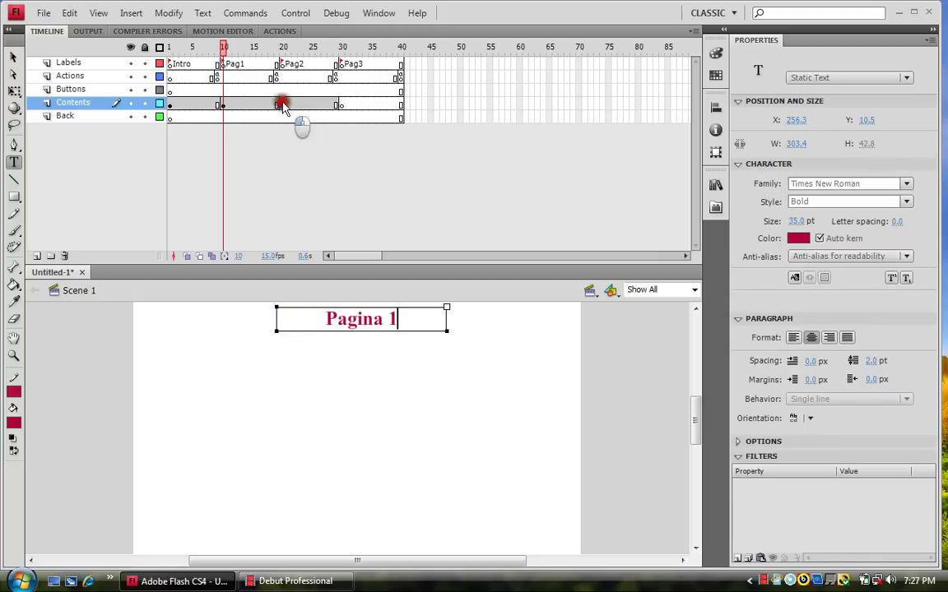
- Paste the copied title in place on frame 30 of the Contents layer and change it to "Pagina 3"
{"action": "left_click", "coordinate": [341, 105]}
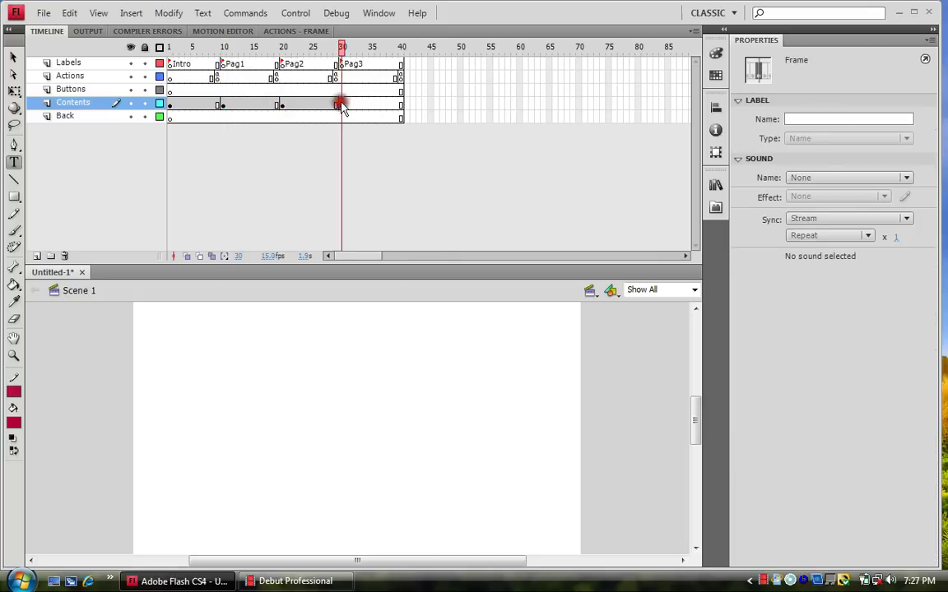
{"action": "right_click", "coordinate": [321, 338]}
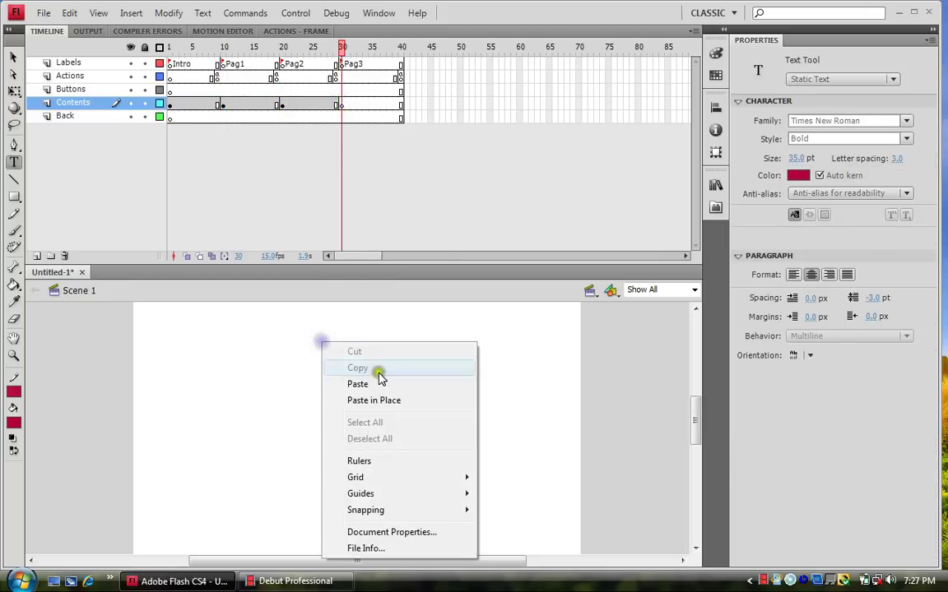
{"action": "left_click", "coordinate": [373, 396]}
{"action": "double_click", "coordinate": [392, 319]}
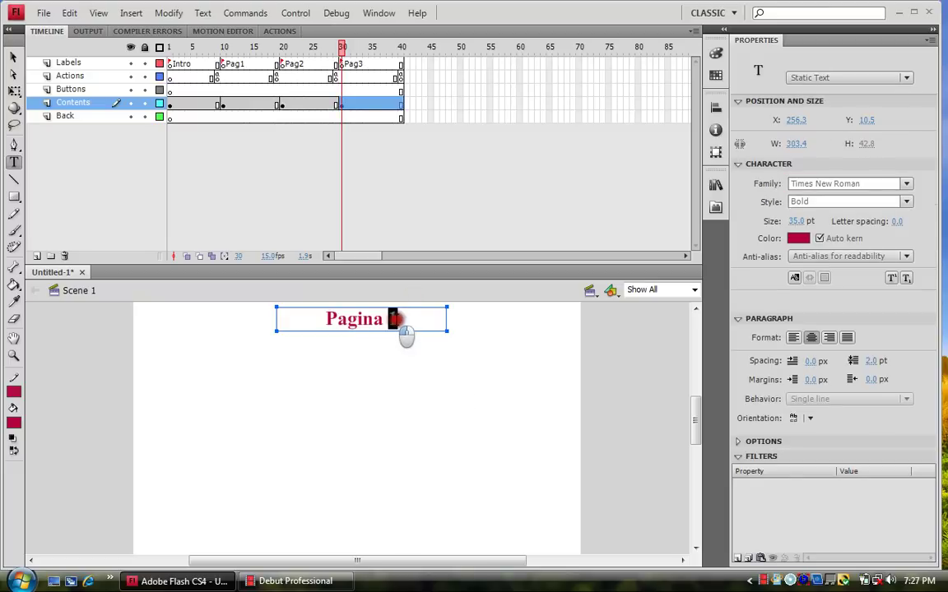
{"action": "type", "text": "3"}
{"action": "left_click", "coordinate": [390, 375]}
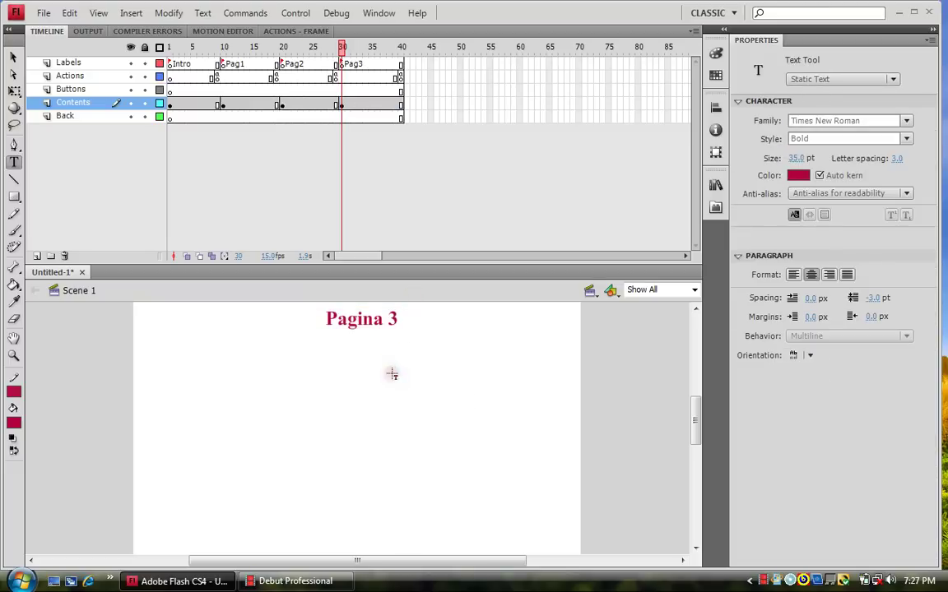
- Select frame 1 of the Buttons layer and create a new library symbol of type Button named "BTN_Intro"
{"action": "left_click_drag", "start_coordinate": [192, 51], "coordinate": [173, 47]}
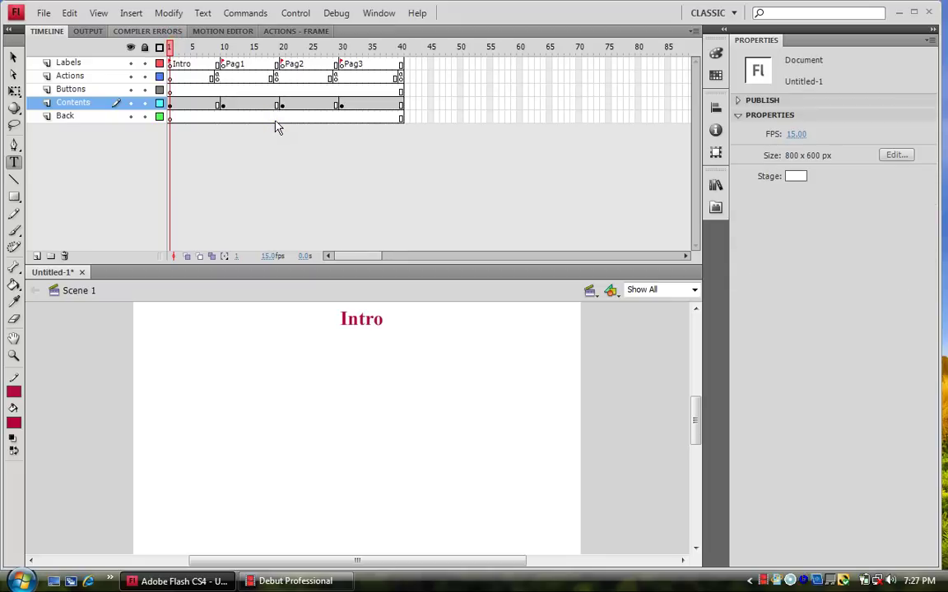
{"action": "left_click", "coordinate": [169, 117]}
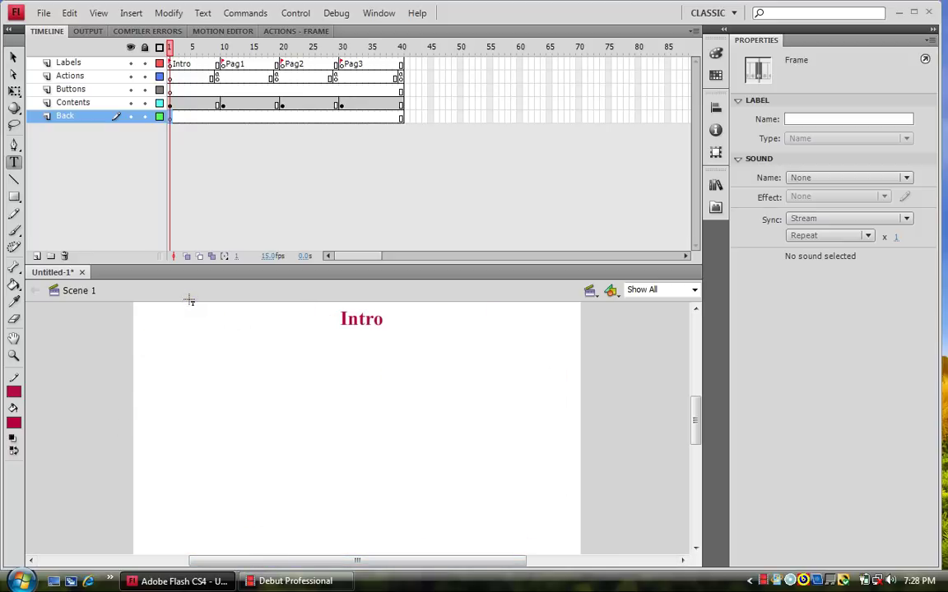
{"action": "left_click", "coordinate": [171, 92]}
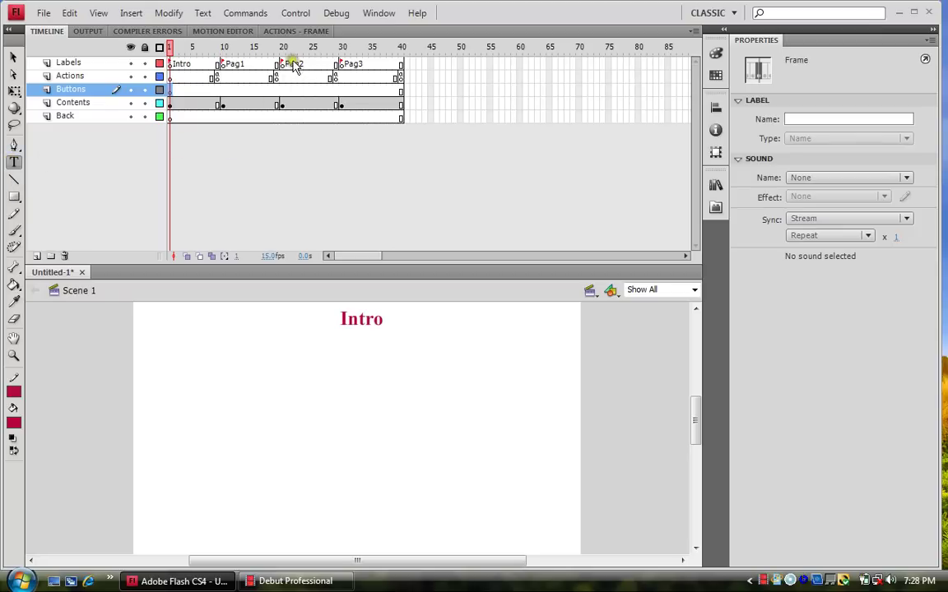
{"action": "left_click", "coordinate": [715, 188]}
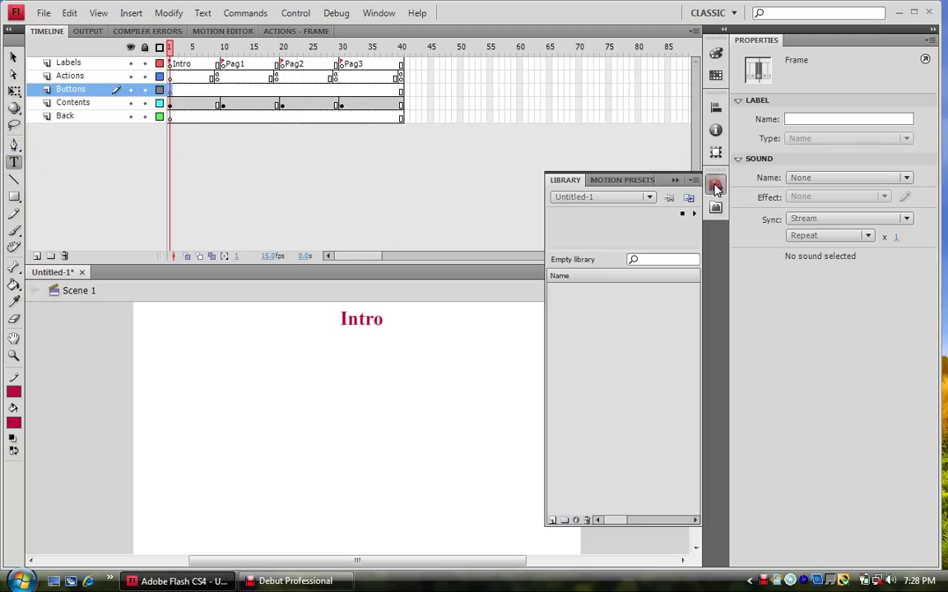
{"action": "left_click", "coordinate": [552, 522]}
{"action": "left_click", "coordinate": [552, 522]}
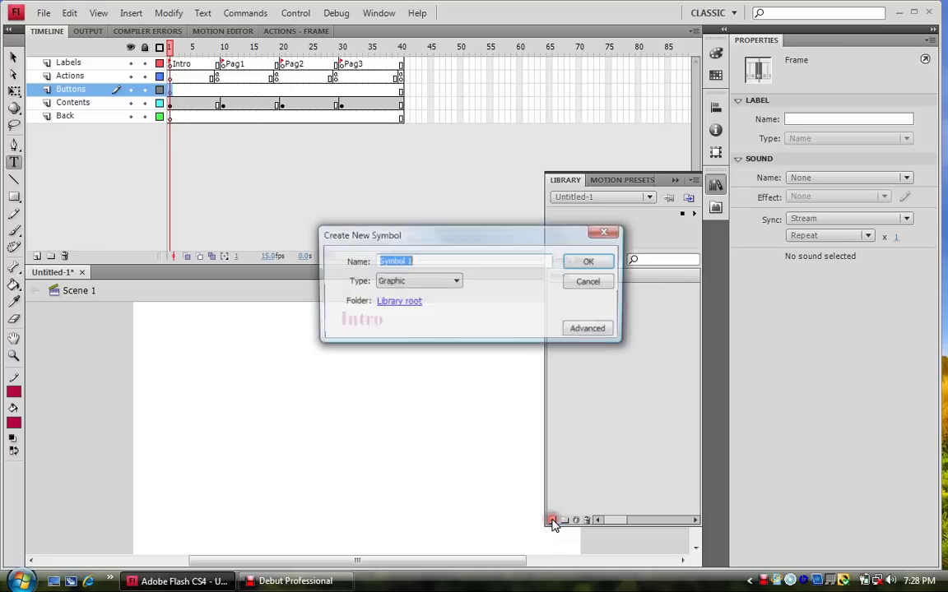
{"action": "left_click", "coordinate": [418, 281]}
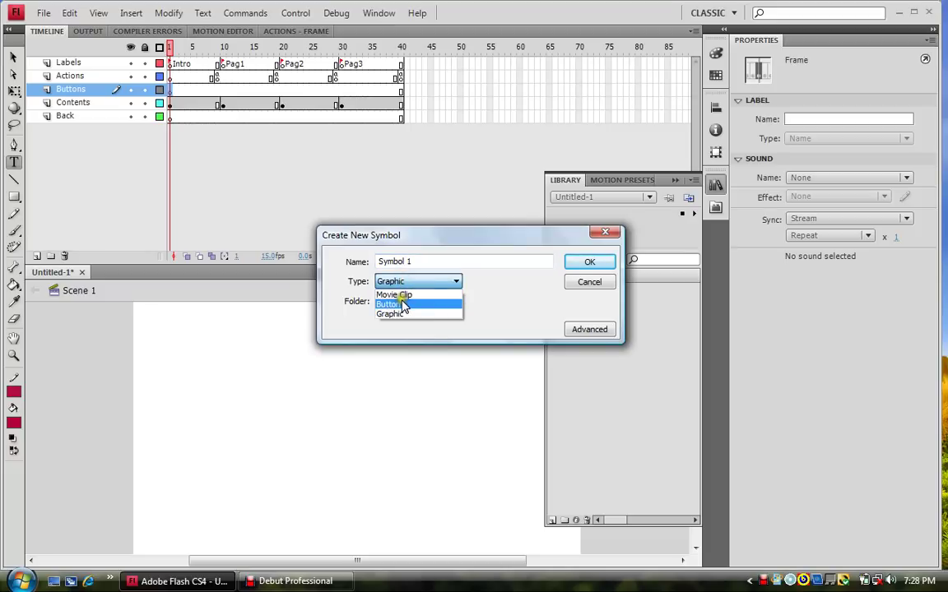
{"action": "left_click", "coordinate": [403, 305]}
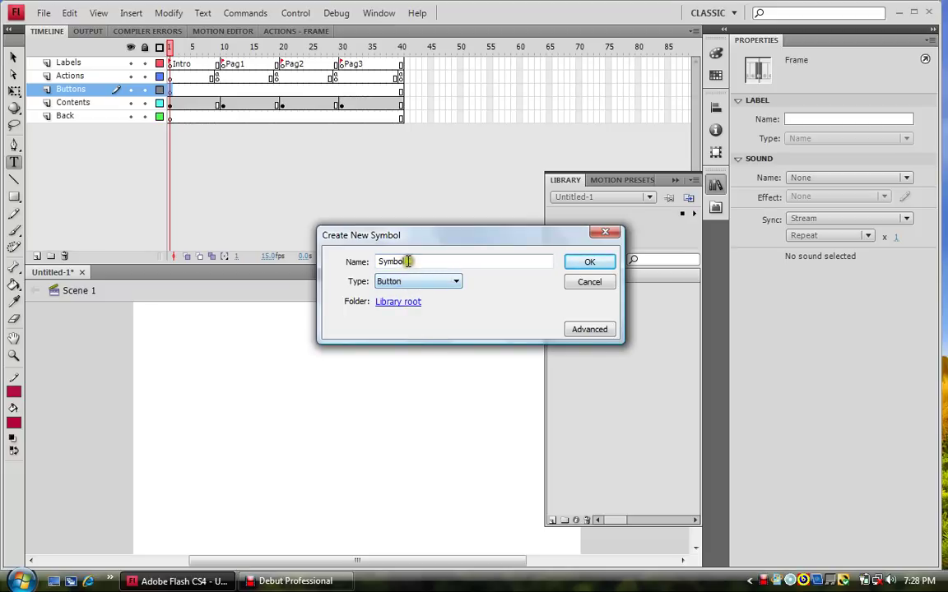
{"action": "left_click_drag", "start_coordinate": [409, 261], "coordinate": [353, 262]}
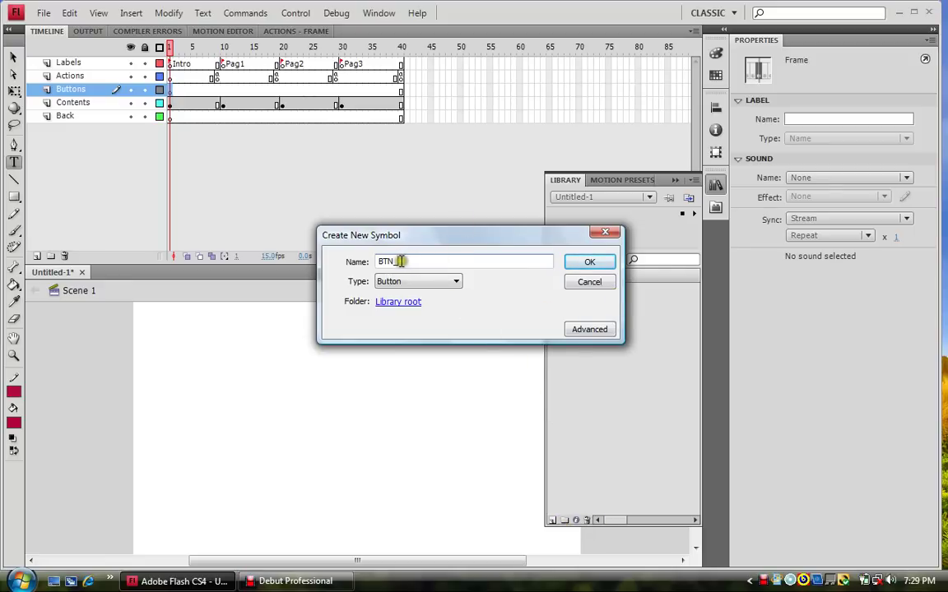
{"action": "type", "text": "tro"}
{"action": "left_click", "coordinate": [586, 263]}
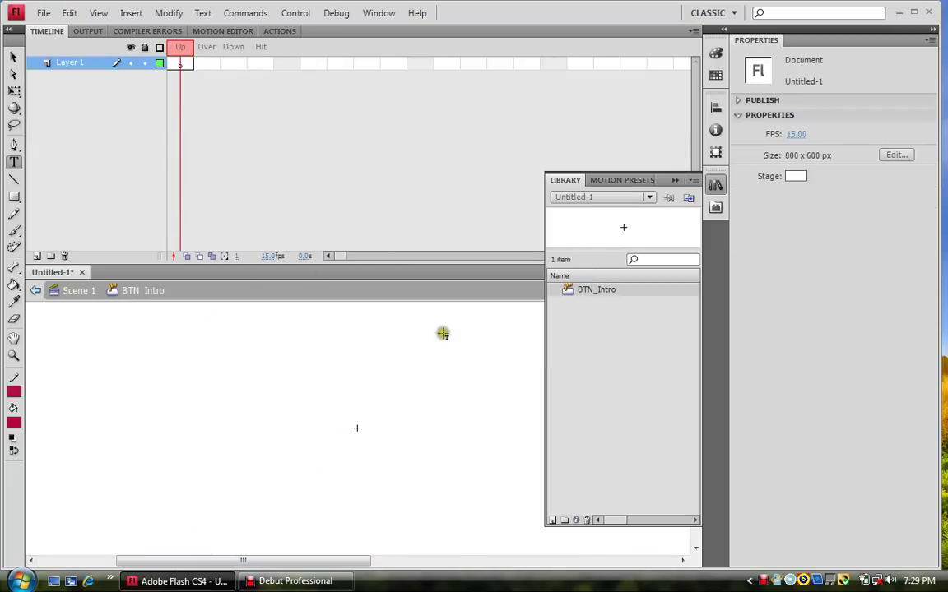
- Close the Library panel and select the Up frame of the BTN_Intro symbol
{"action": "key", "text": "v"}
{"action": "key", "text": "ctrl+l"}
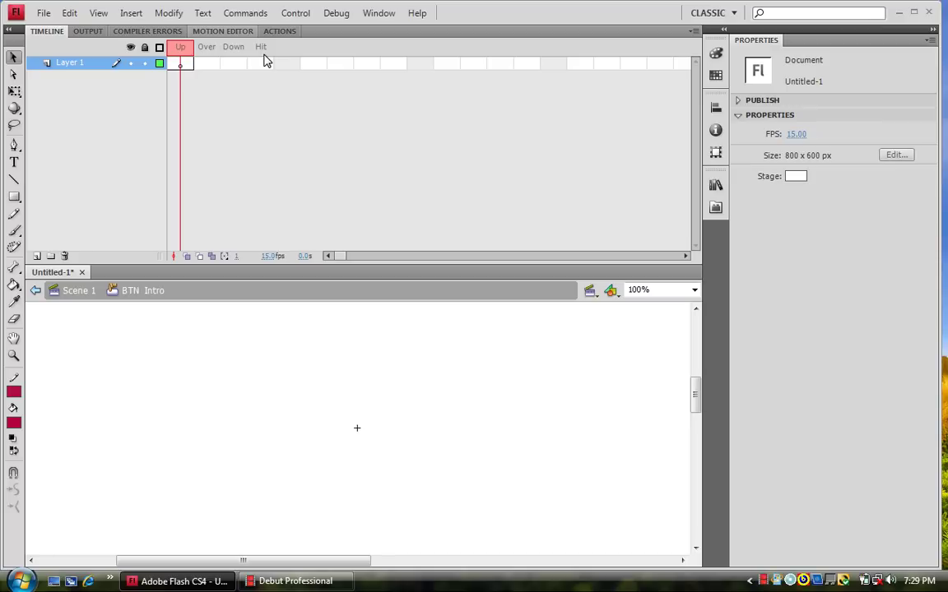
{"action": "left_click", "coordinate": [183, 64]}
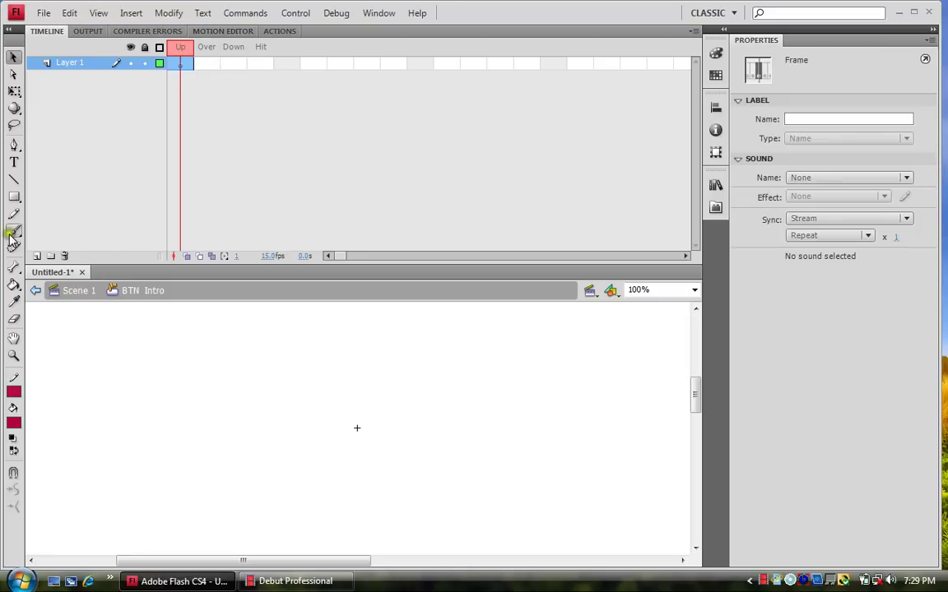
{"action": "left_click", "coordinate": [13, 162]}
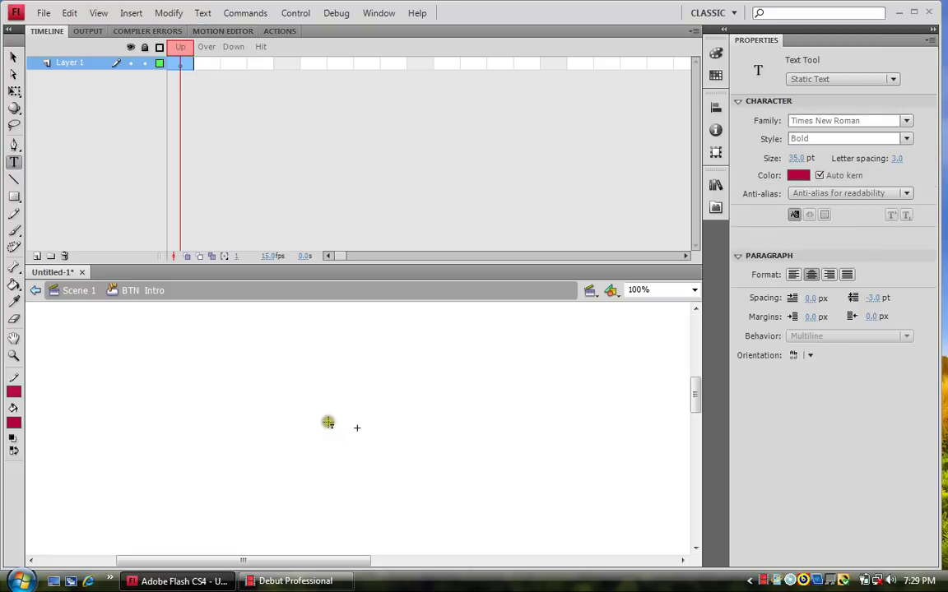
{"action": "left_click_drag", "start_coordinate": [326, 398], "coordinate": [400, 432]}
{"action": "left_click_drag", "start_coordinate": [394, 431], "coordinate": [326, 397]}
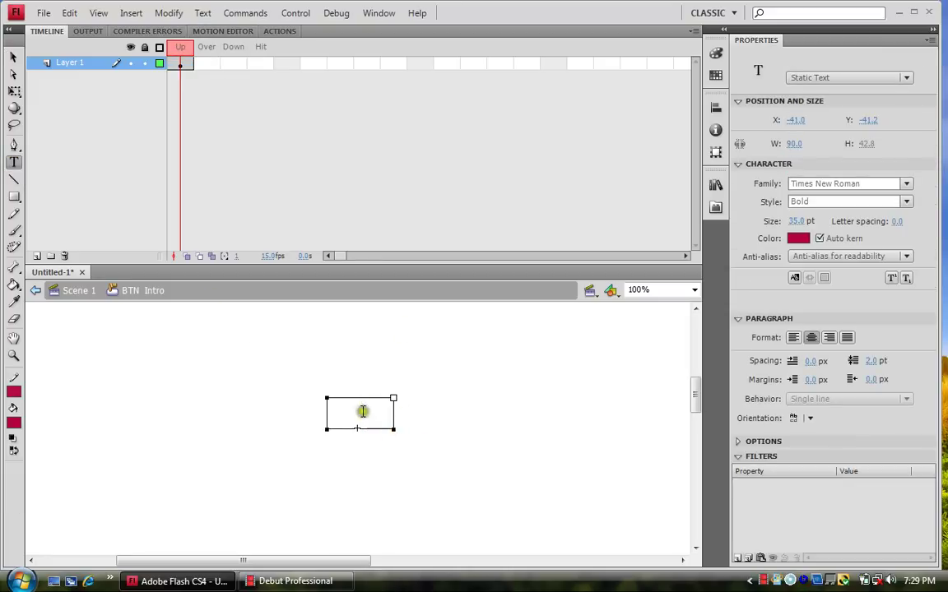
{"action": "left_click_drag", "start_coordinate": [394, 397], "coordinate": [445, 397]}
{"action": "left_click", "coordinate": [14, 59]}
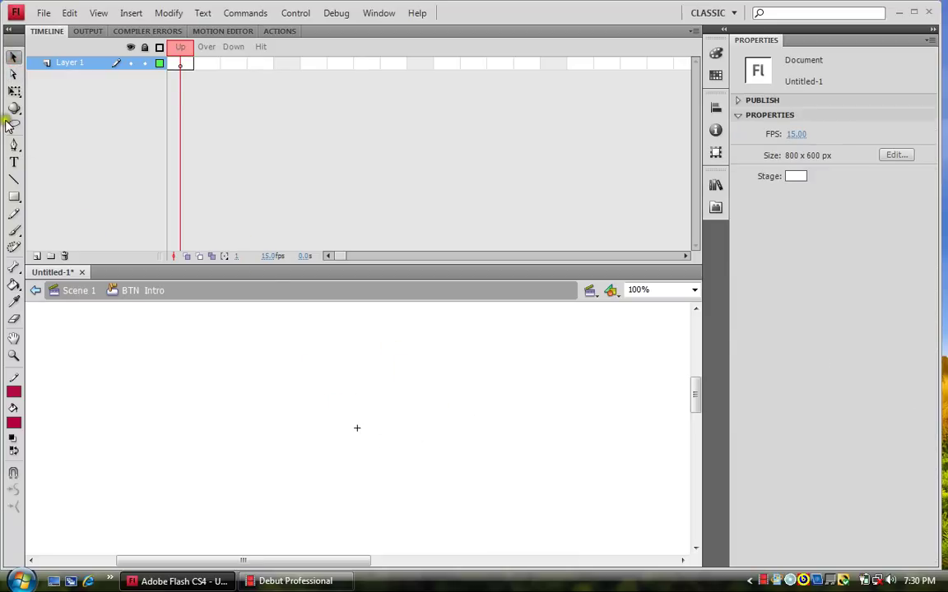
- Draw a static text box about 165 px wide above the registration point in the Up state and enter "Pagina 1"
{"action": "left_click", "coordinate": [13, 162]}
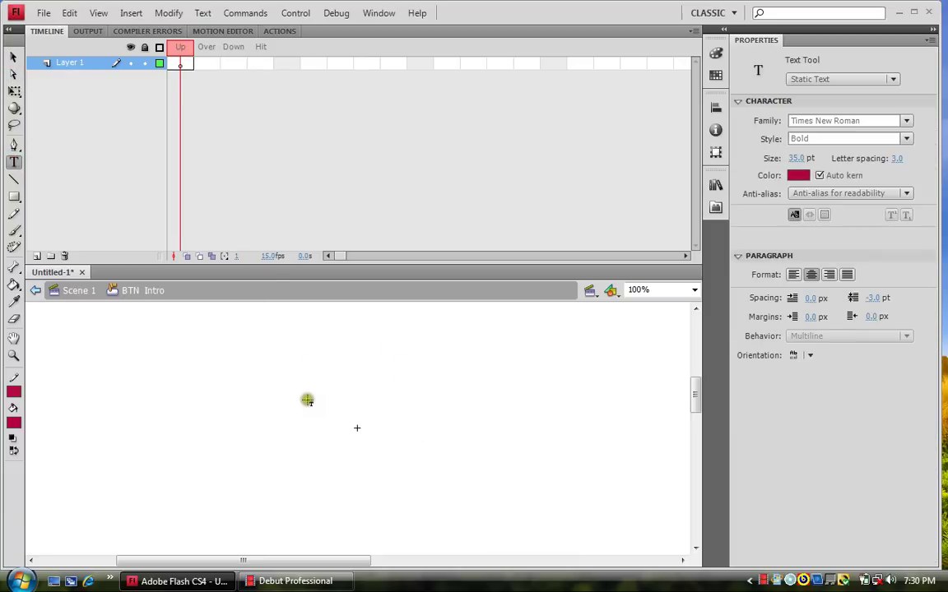
{"action": "left_click_drag", "start_coordinate": [300, 379], "coordinate": [423, 409]}
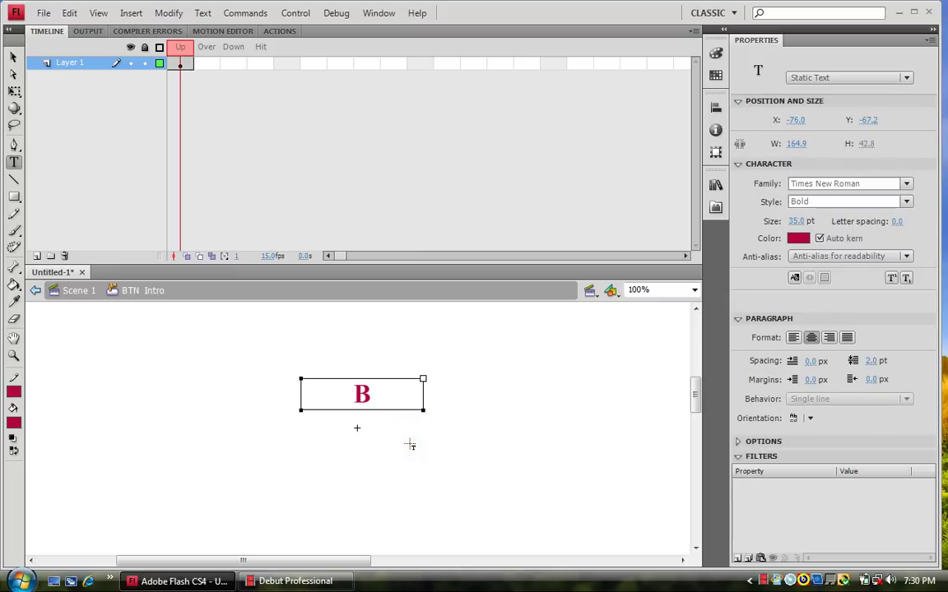
{"action": "key", "text": "BackSpace"}
{"action": "type", "text": "Pag"}
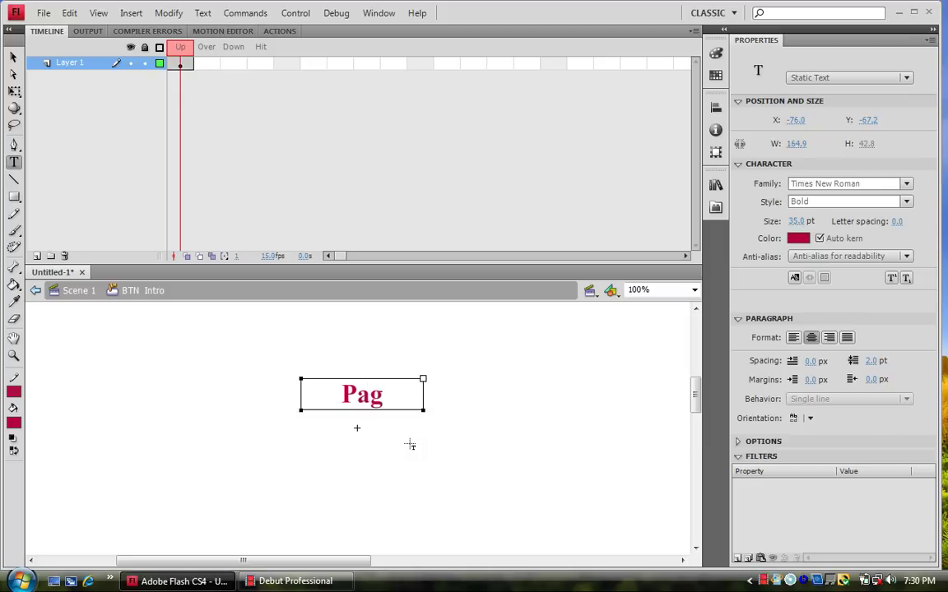
{"action": "type", "text": "ina 1"}
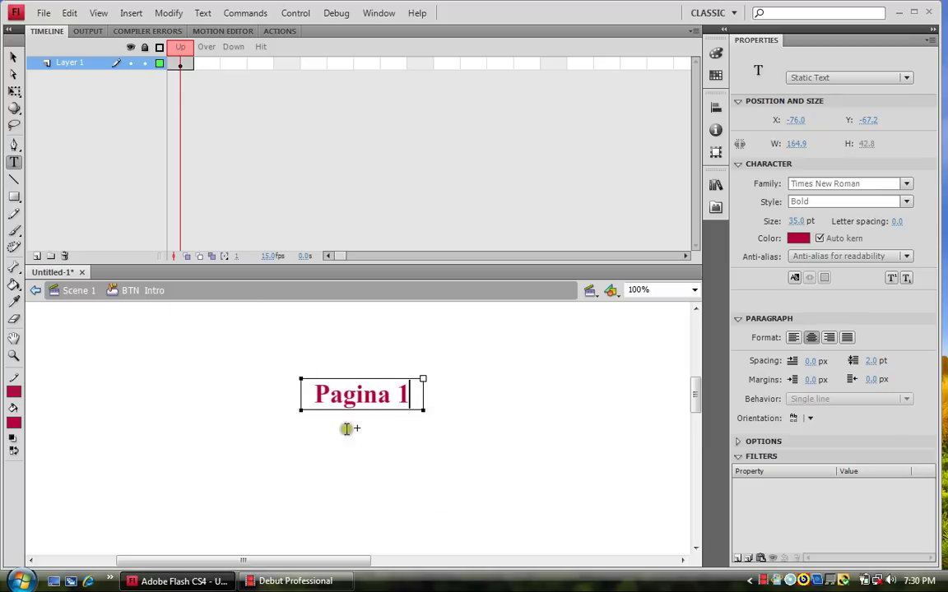
- Colour the "Pagina 1" text blue (#0000CC) and move it down over the symbol's registration point
{"action": "left_click_drag", "start_coordinate": [317, 394], "coordinate": [416, 393]}
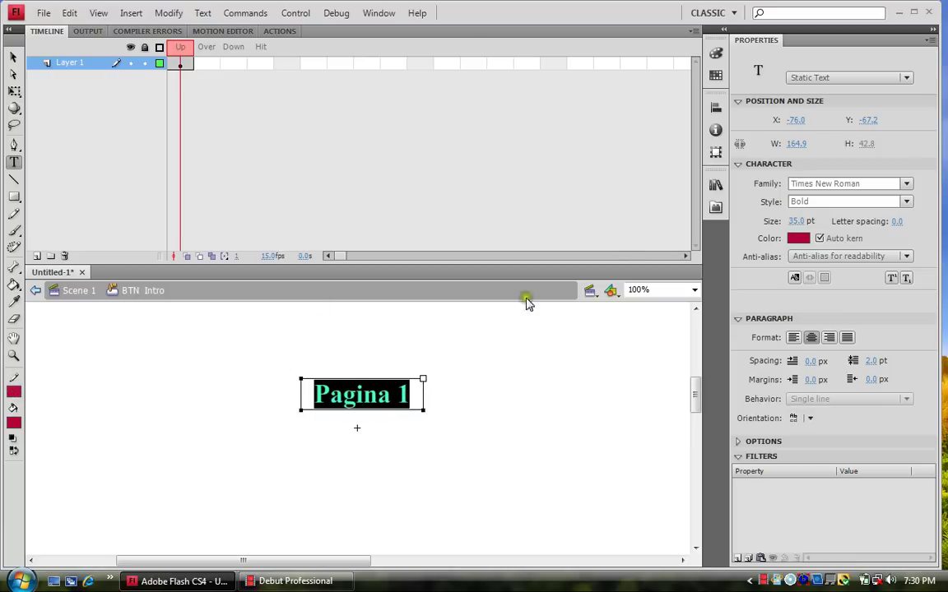
{"action": "left_click", "coordinate": [798, 239]}
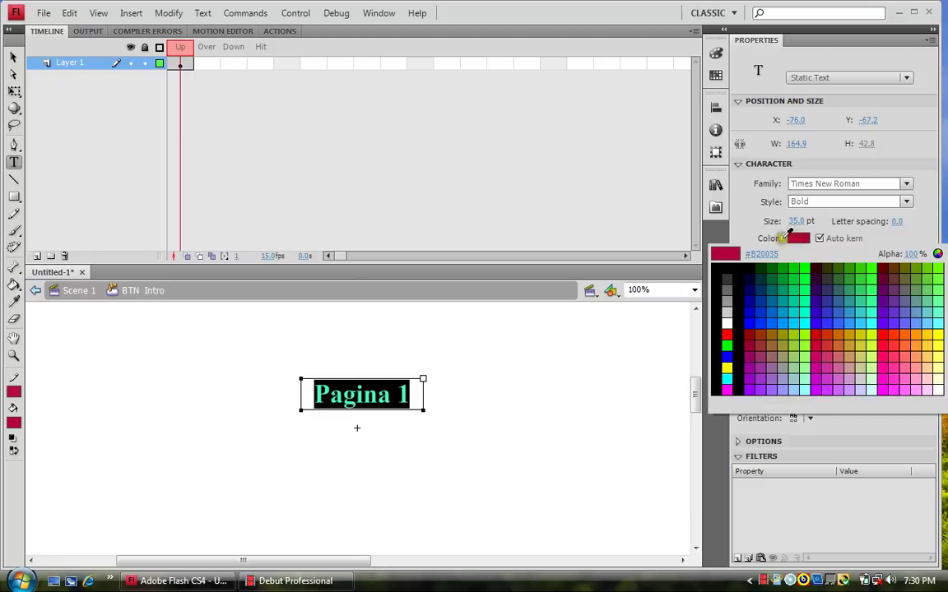
{"action": "left_click", "coordinate": [753, 311]}
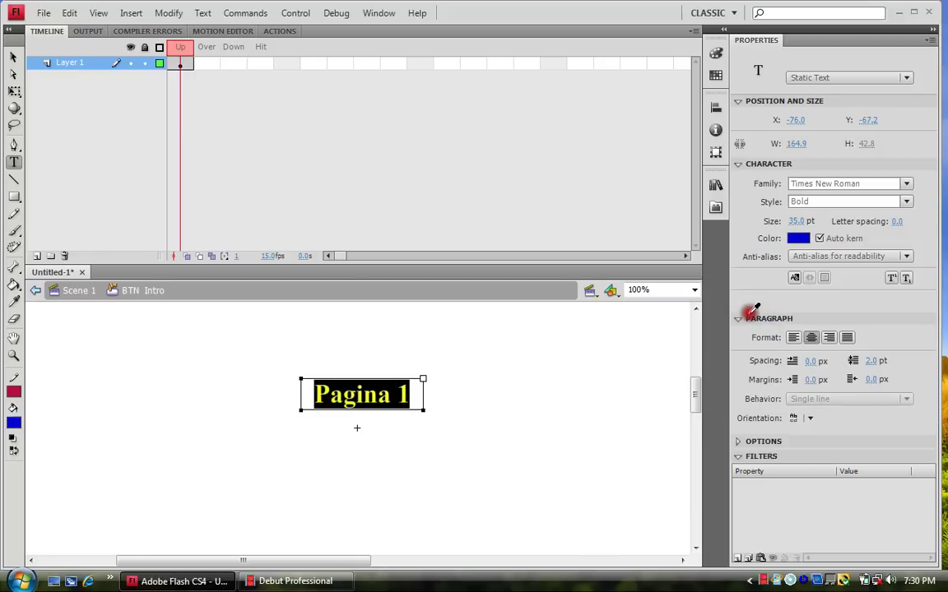
{"action": "left_click", "coordinate": [13, 58]}
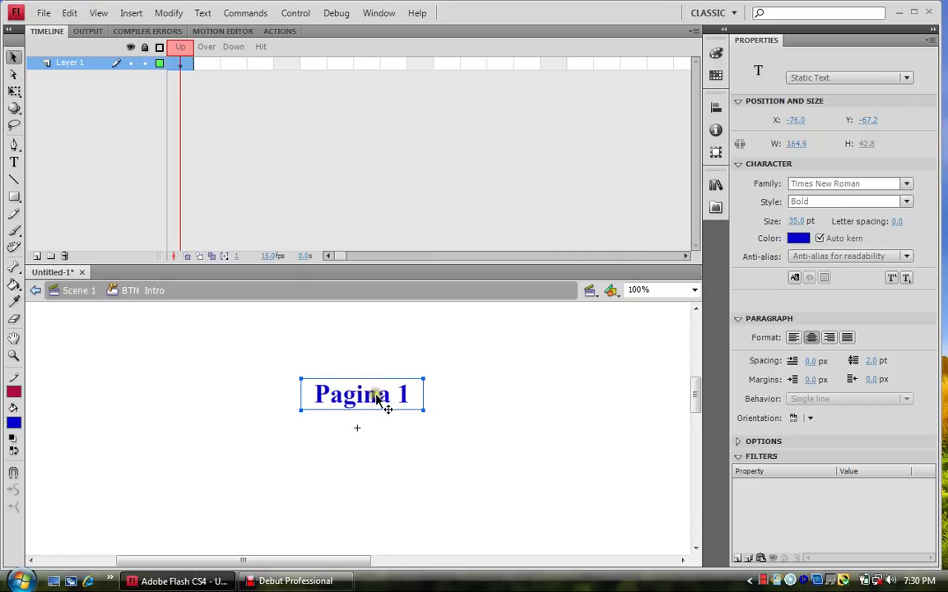
{"action": "left_click_drag", "start_coordinate": [375, 397], "coordinate": [368, 434]}
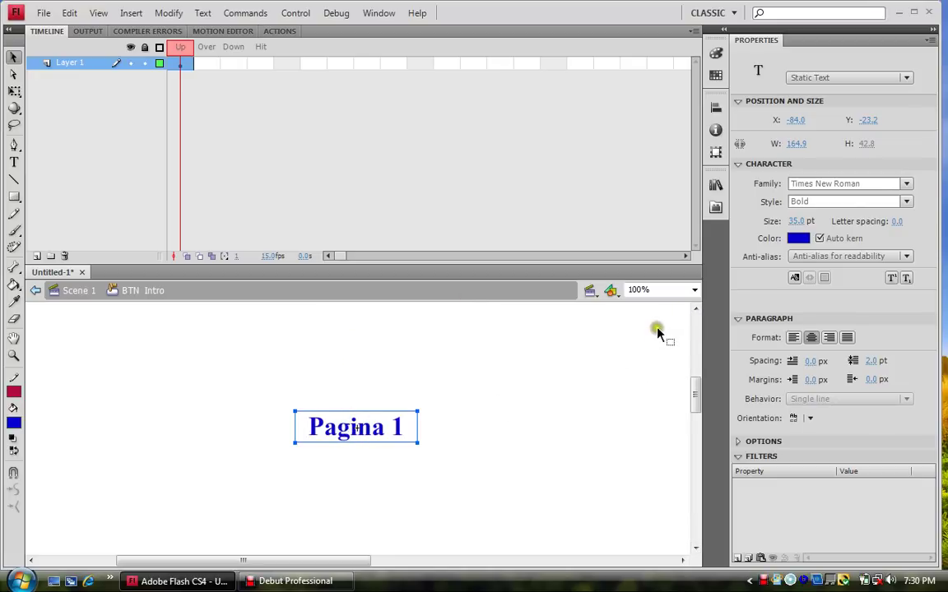
- Copy the button's Up frame and paste it into the Over, Down and Hit frames
{"action": "right_click", "coordinate": [185, 68]}
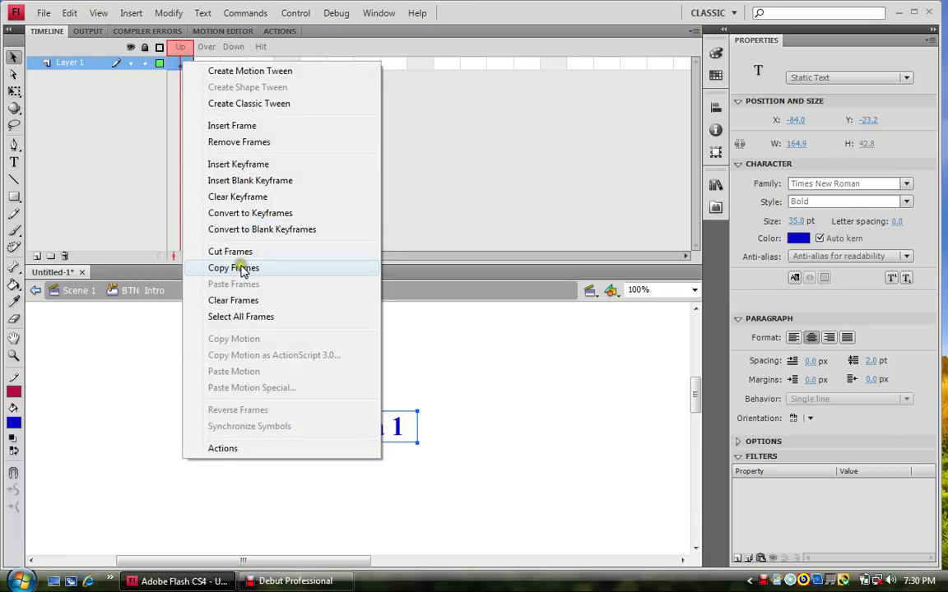
{"action": "left_click", "coordinate": [241, 271]}
{"action": "left_click", "coordinate": [202, 65]}
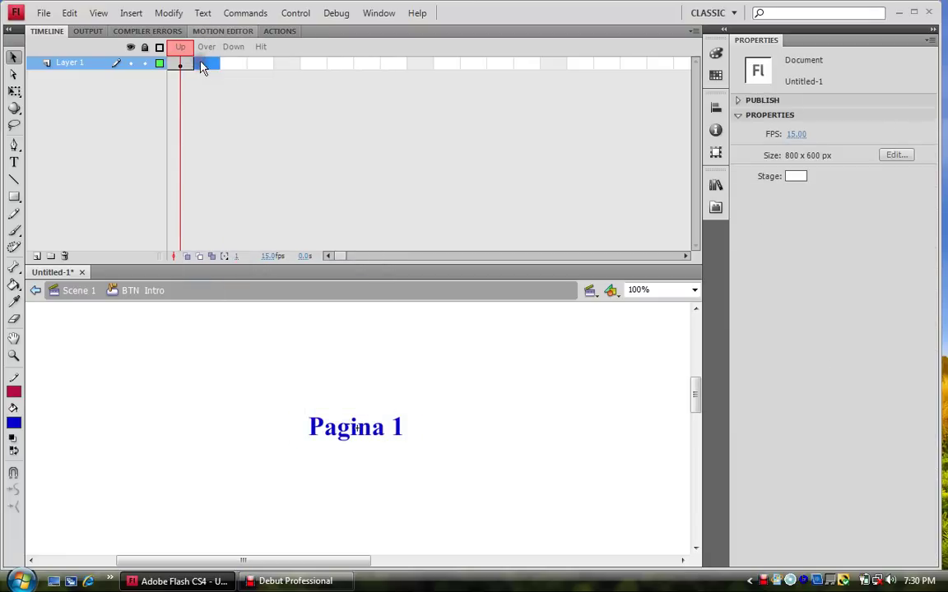
{"action": "right_click", "coordinate": [202, 65]}
{"action": "left_click", "coordinate": [260, 288]}
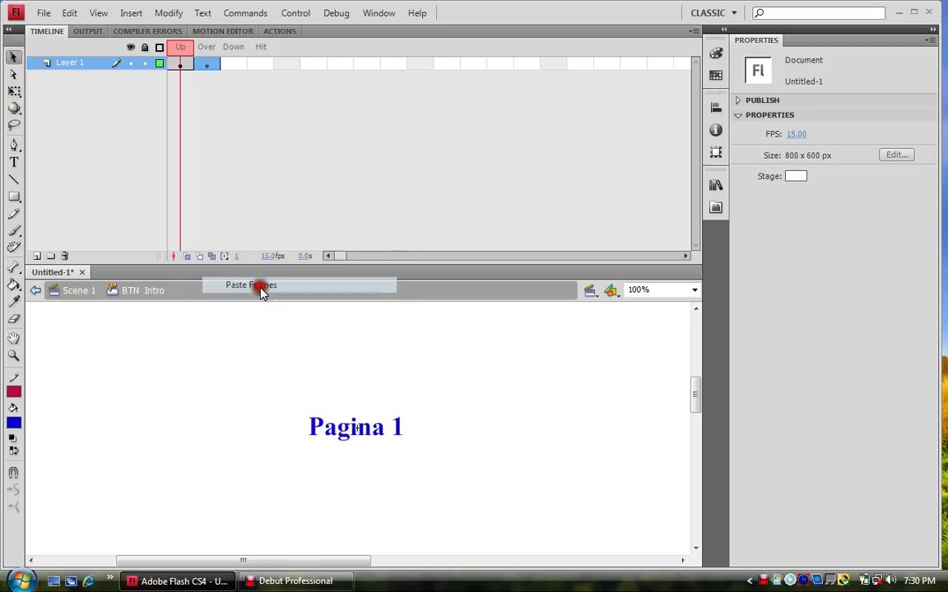
{"action": "right_click", "coordinate": [232, 64]}
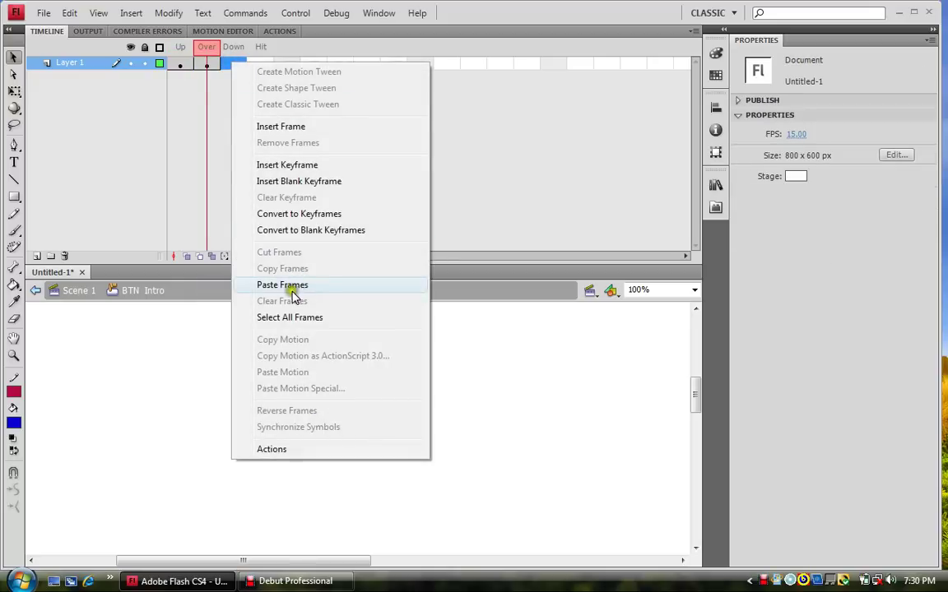
{"action": "left_click", "coordinate": [293, 286]}
{"action": "left_click", "coordinate": [255, 64]}
{"action": "right_click", "coordinate": [260, 66]}
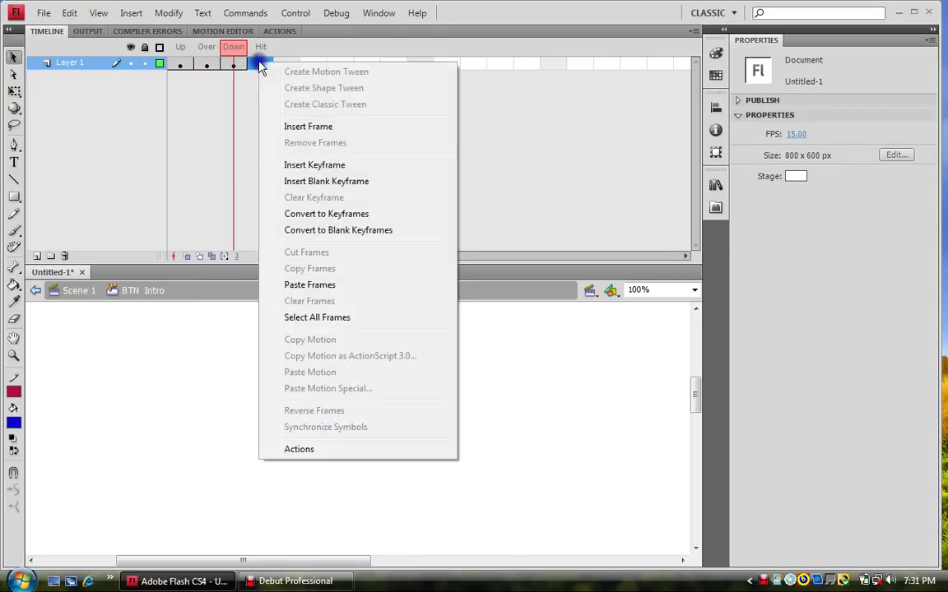
{"action": "left_click", "coordinate": [310, 285]}
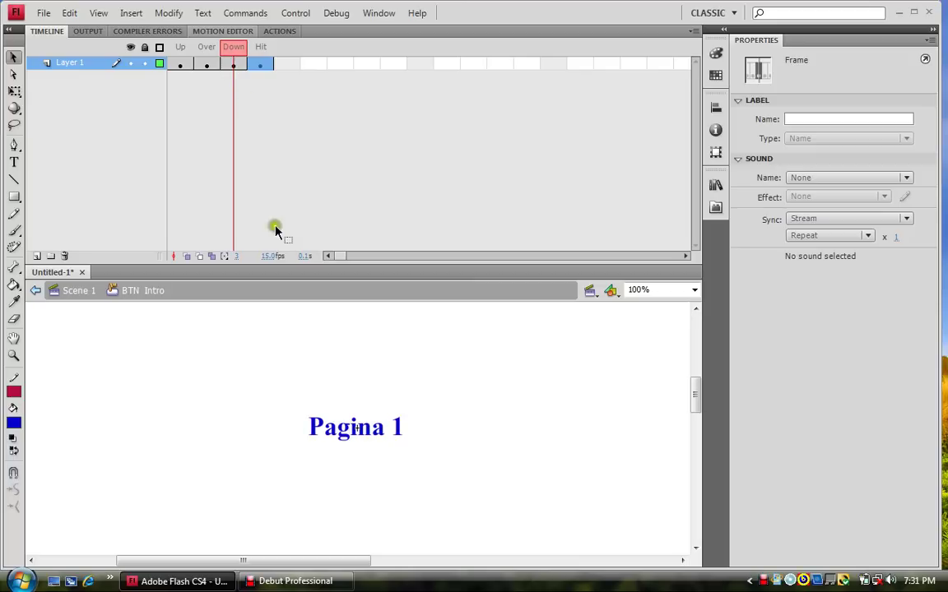
- Colour the "Pagina 1" text in the button's Over state bright green
{"action": "left_click", "coordinate": [209, 65]}
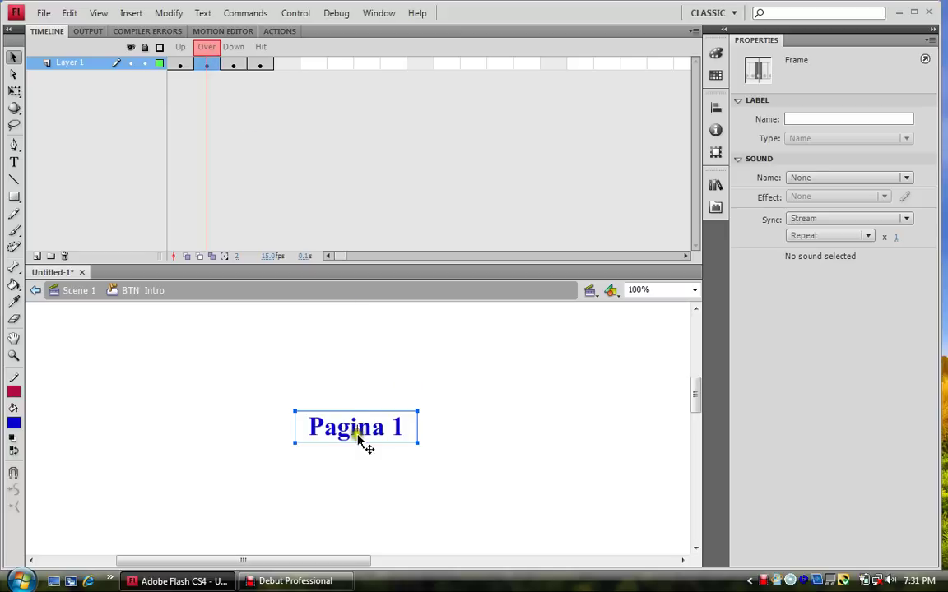
{"action": "double_click", "coordinate": [350, 434]}
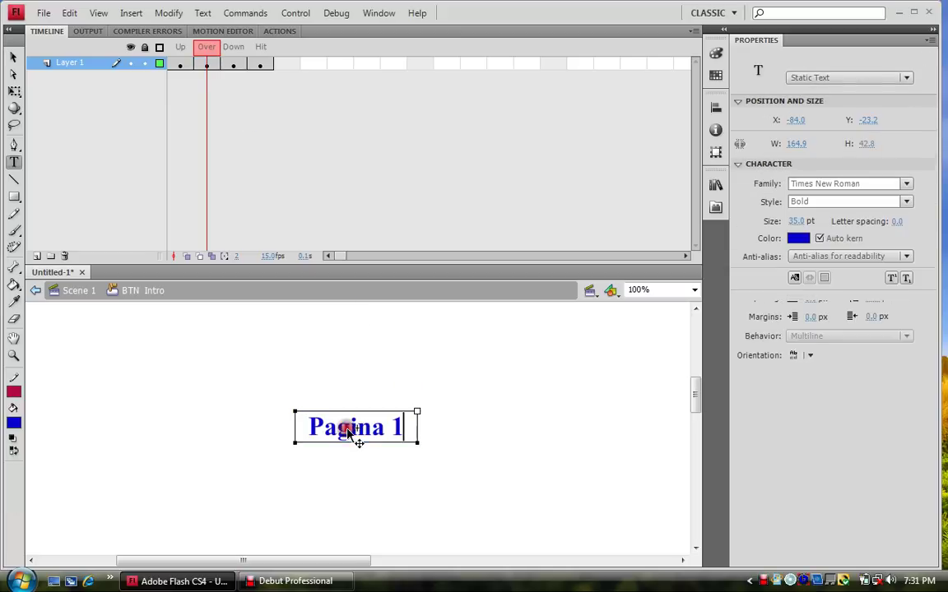
{"action": "left_click_drag", "start_coordinate": [309, 432], "coordinate": [401, 438]}
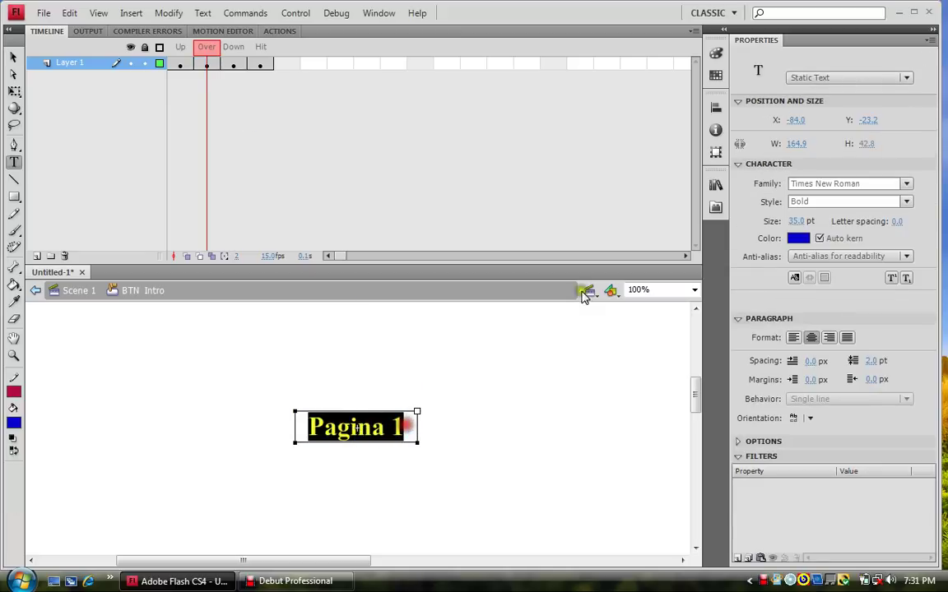
{"action": "left_click", "coordinate": [800, 240]}
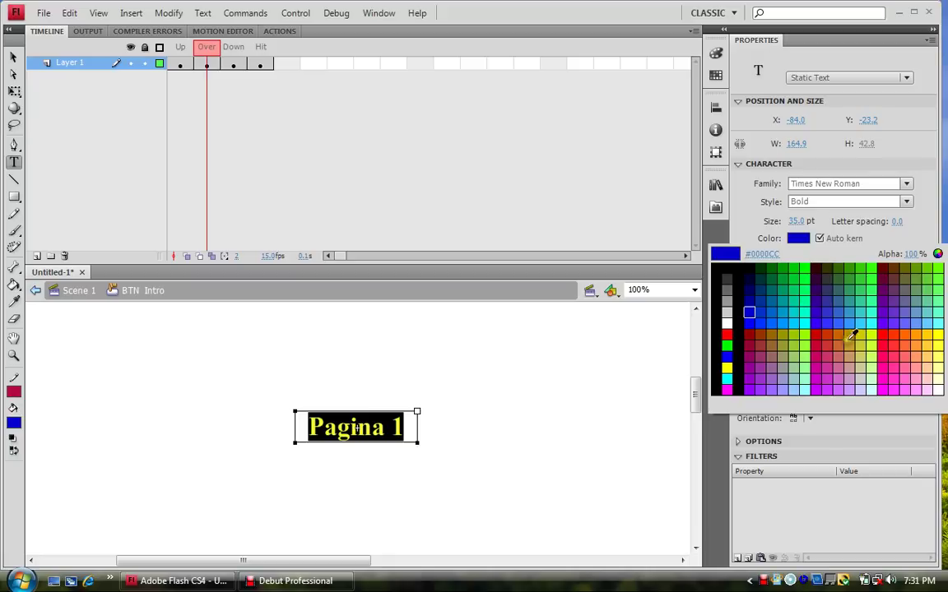
{"action": "left_click", "coordinate": [729, 345]}
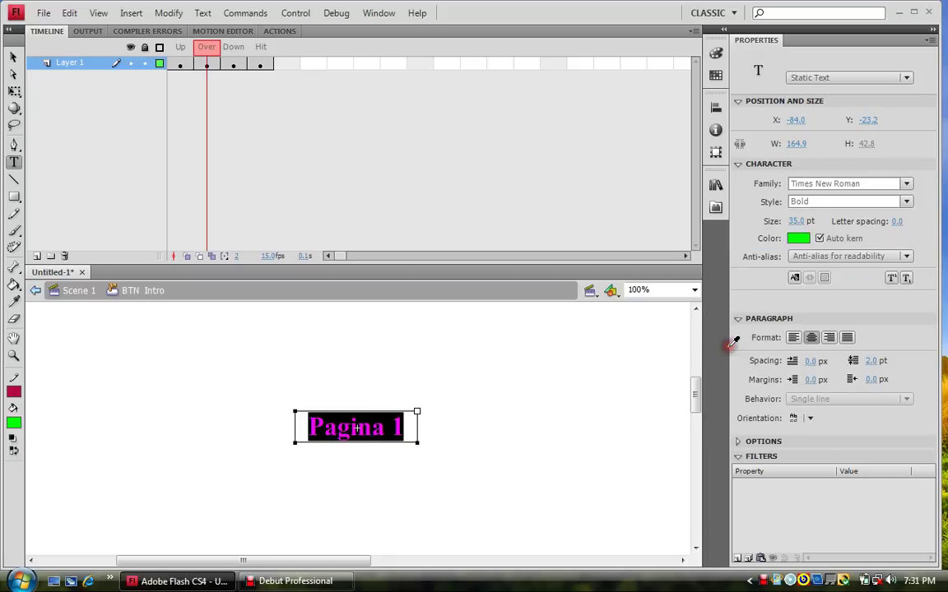
{"action": "left_click", "coordinate": [13, 58]}
{"action": "left_click", "coordinate": [408, 362]}
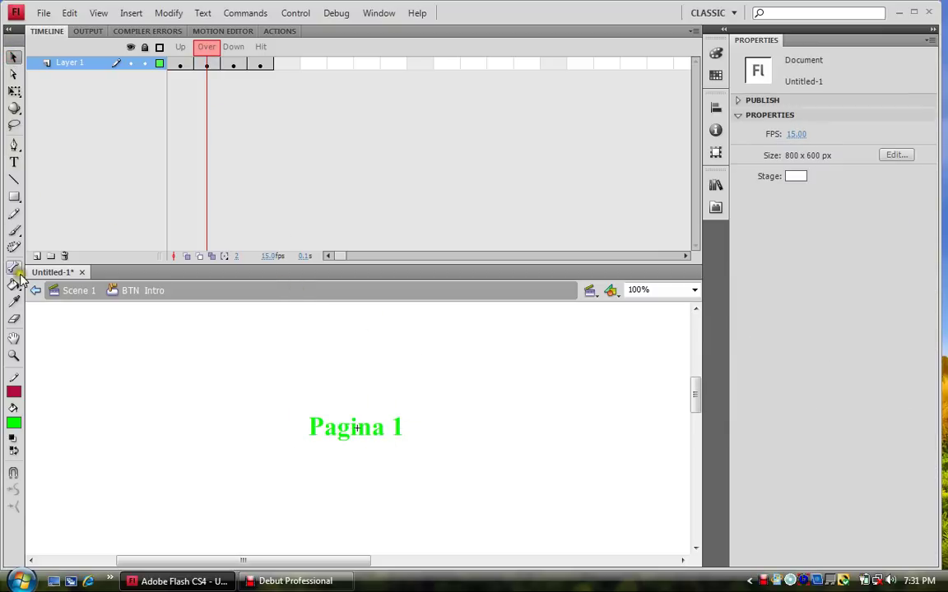
- Add a second layer to the button symbol, and name the lower layer Texto and the new upper layer Borde
{"action": "left_click", "coordinate": [36, 256]}
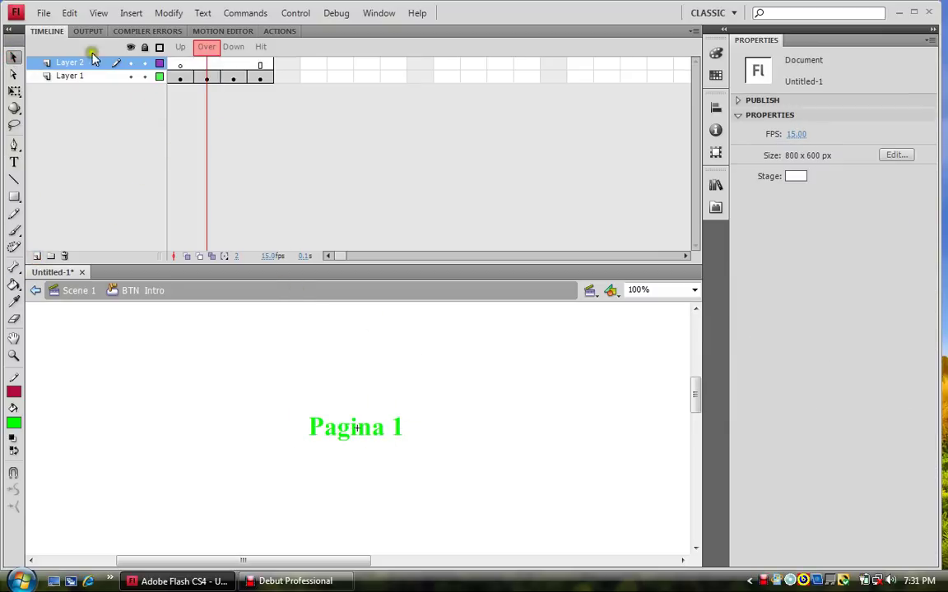
{"action": "double_click", "coordinate": [71, 76]}
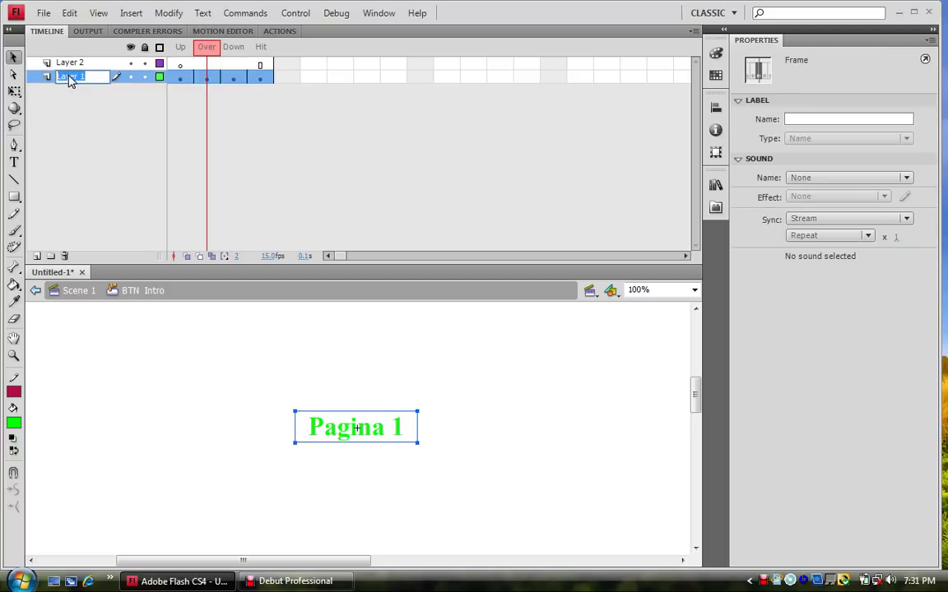
{"action": "type", "text": "Texto"}
{"action": "double_click", "coordinate": [69, 63]}
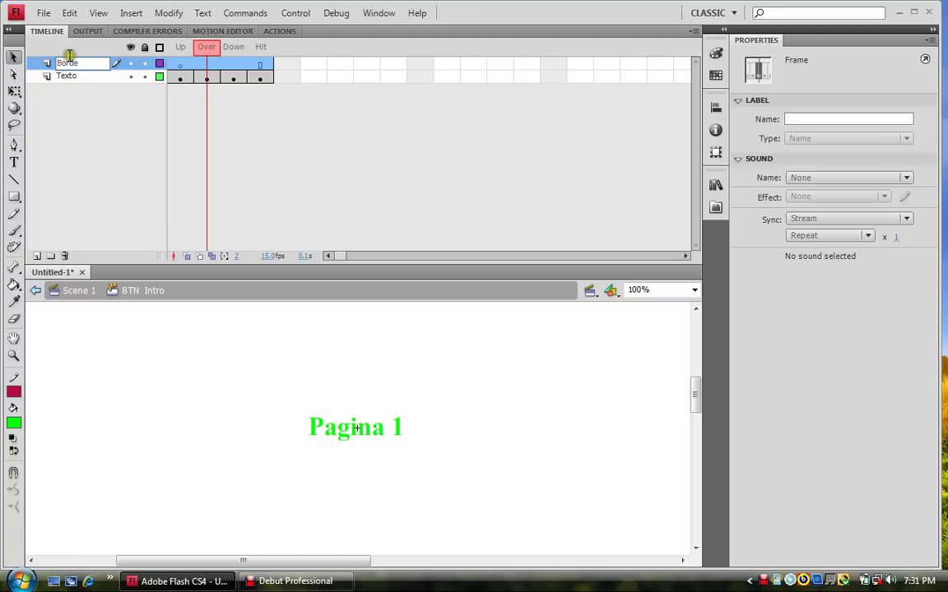
{"action": "left_click", "coordinate": [90, 101]}
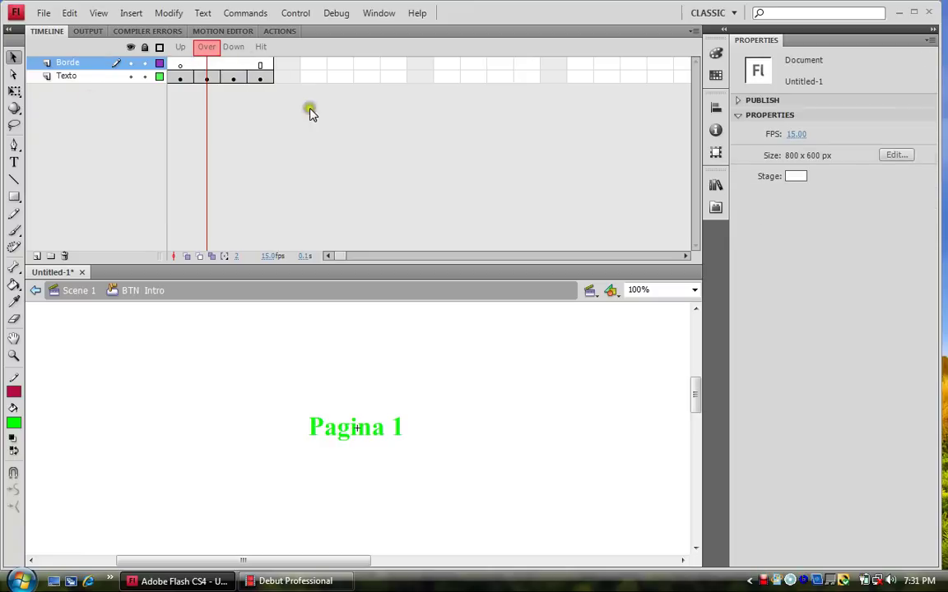
{"action": "left_click", "coordinate": [715, 185]}
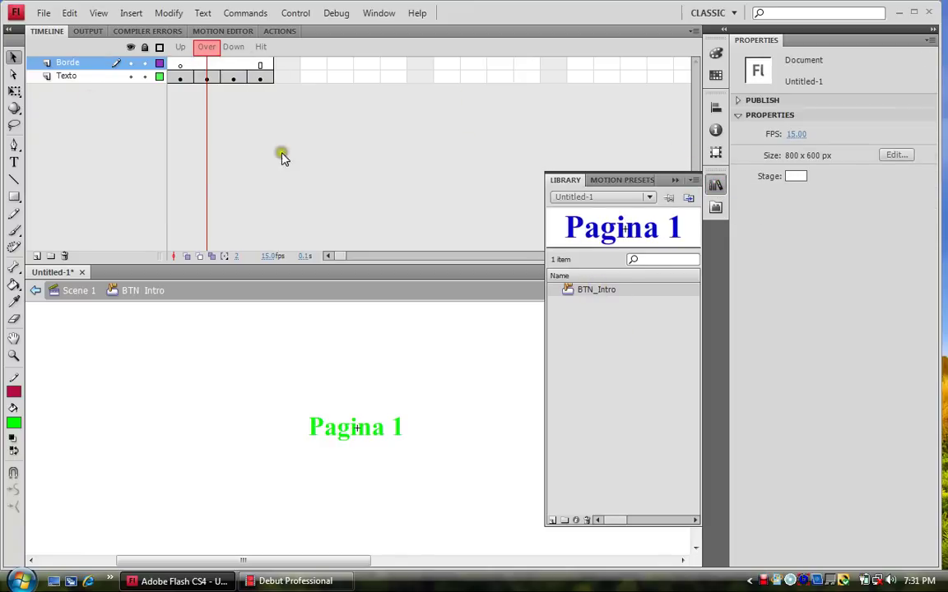
{"action": "left_click", "coordinate": [252, 134]}
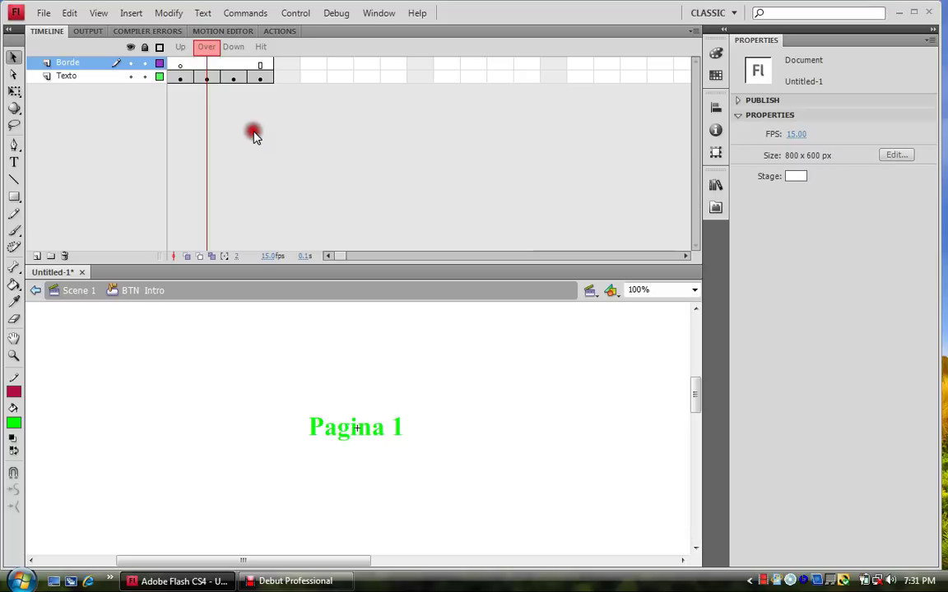
- Draw a rectangle about 178 x 49 px around "Pagina 1" in the Borde layer's Up frame and delete its fill, keeping the outline
{"action": "left_click", "coordinate": [180, 63]}
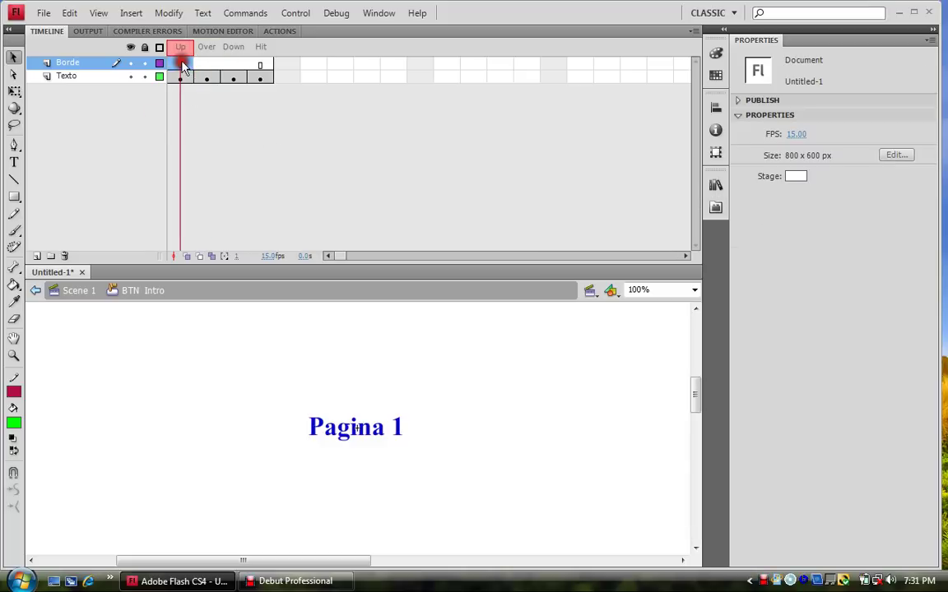
{"action": "left_click", "coordinate": [15, 197]}
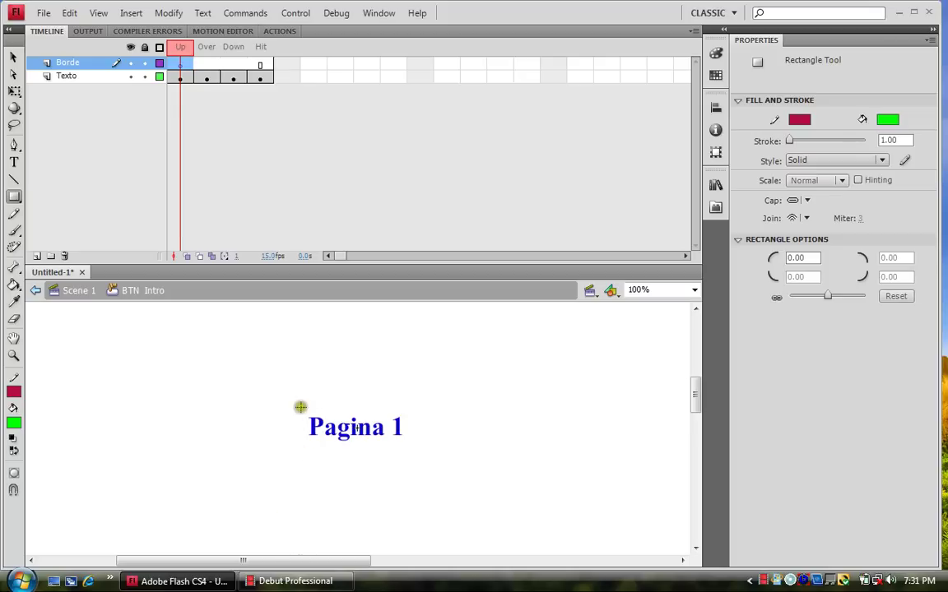
{"action": "mouse_move", "coordinate": [290, 409]}
{"action": "left_mouse_down"}
{"action": "mouse_move", "coordinate": [341, 445]}
{"action": "mouse_move", "coordinate": [429, 442]}
{"action": "mouse_move", "coordinate": [421, 446]}
{"action": "left_mouse_up"}
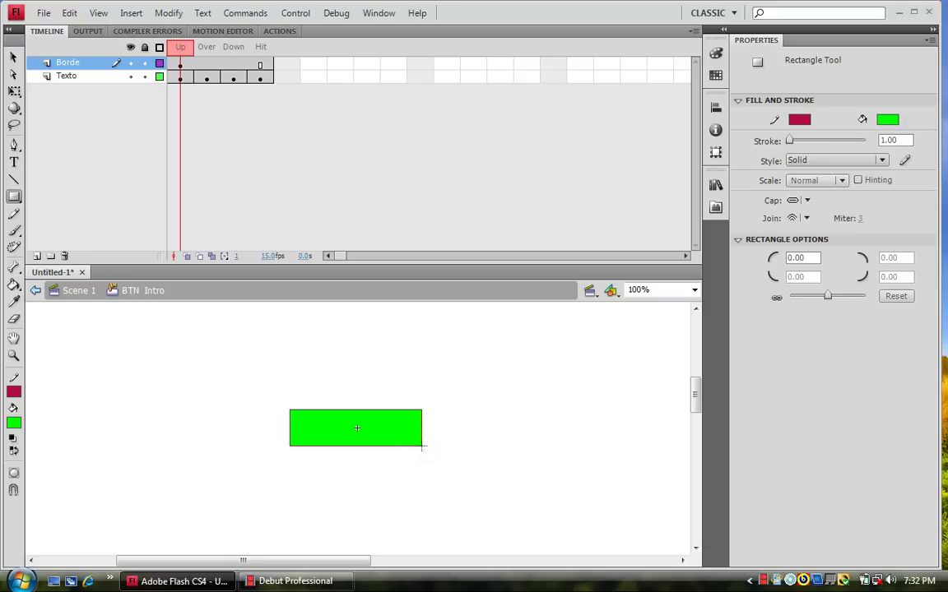
{"action": "left_click", "coordinate": [13, 56]}
{"action": "left_click", "coordinate": [314, 434]}
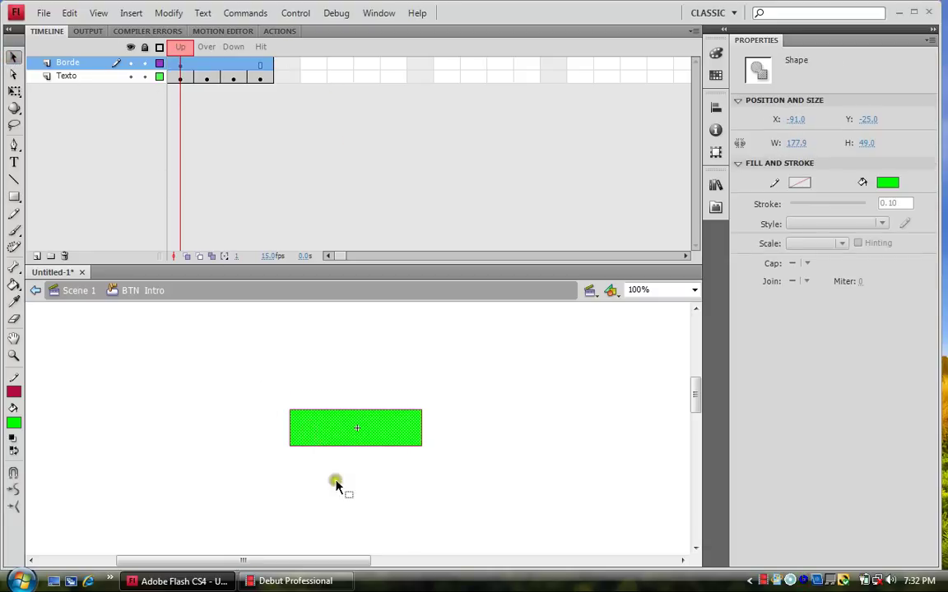
{"action": "key", "text": "Delete"}
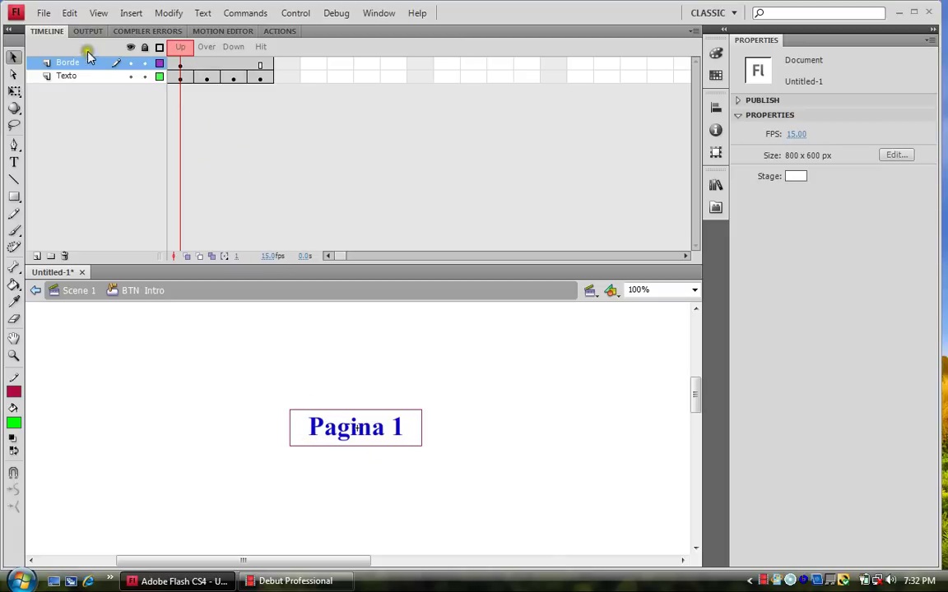
- Move the Borde layer below Texto and add a new layer named Audio above both
{"action": "left_click", "coordinate": [62, 64]}
{"action": "left_click_drag", "start_coordinate": [62, 64], "coordinate": [61, 80]}
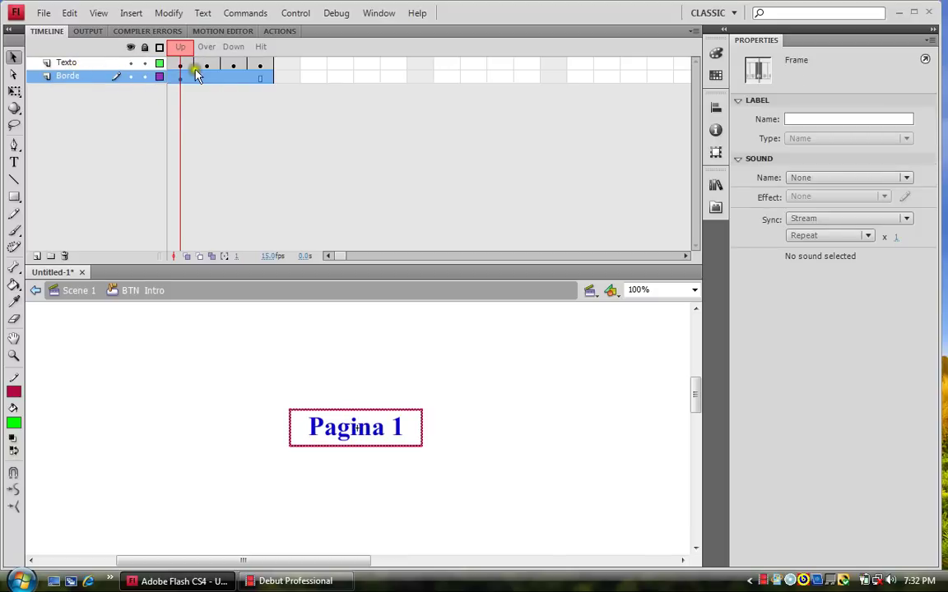
{"action": "left_click", "coordinate": [36, 256]}
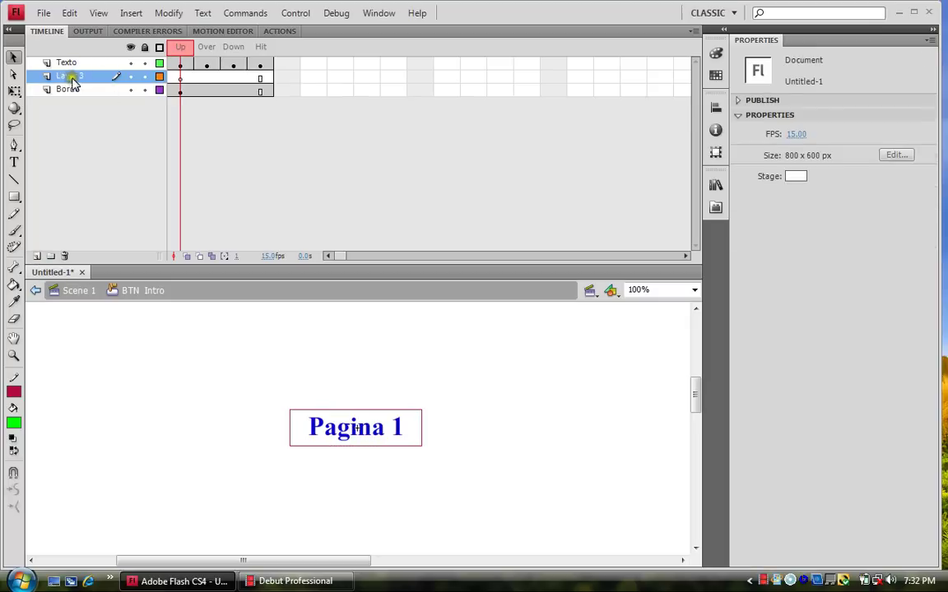
{"action": "mouse_move", "coordinate": [66, 75]}
{"action": "left_mouse_down"}
{"action": "mouse_move", "coordinate": [82, 83]}
{"action": "mouse_move", "coordinate": [78, 60]}
{"action": "left_mouse_up"}
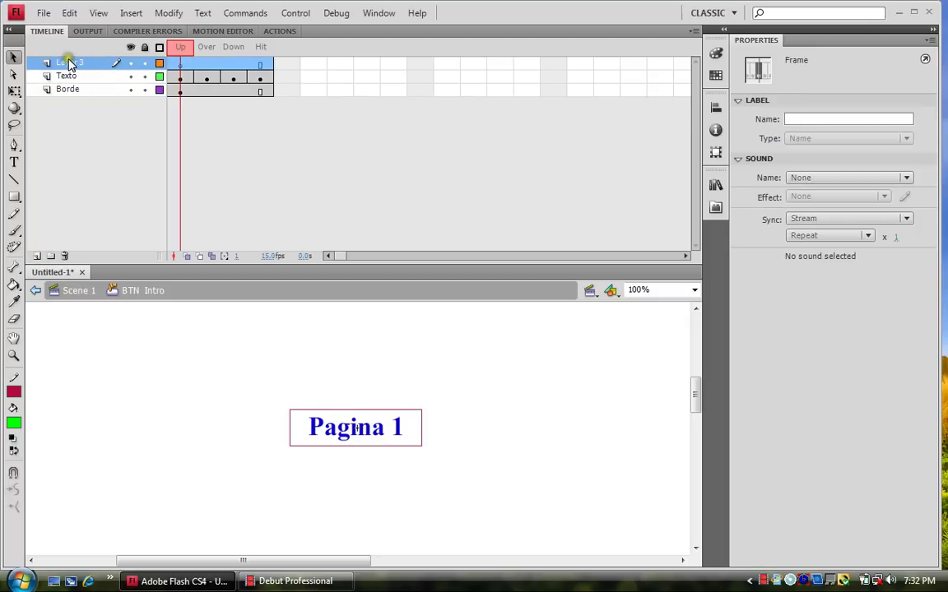
{"action": "double_click", "coordinate": [66, 63]}
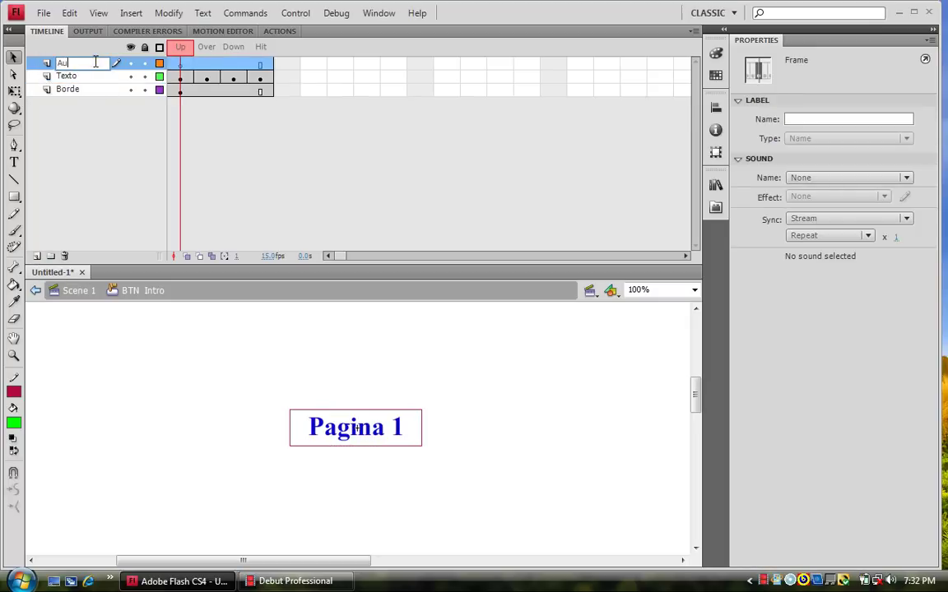
{"action": "left_click", "coordinate": [116, 119]}
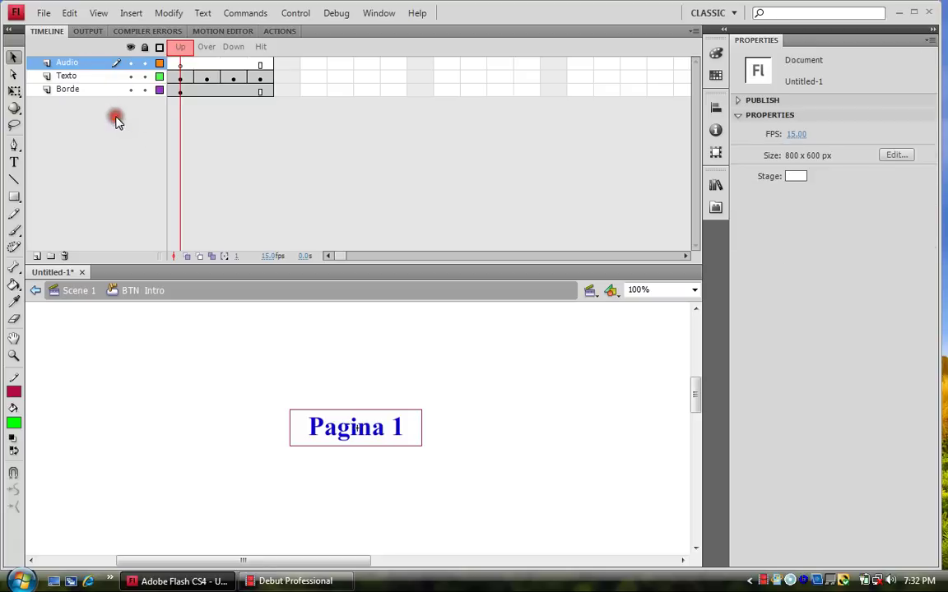
- Insert blank keyframes in the Over, Down and Hit frames of the Audio layer
{"action": "left_click", "coordinate": [206, 66]}
{"action": "right_click", "coordinate": [206, 66]}
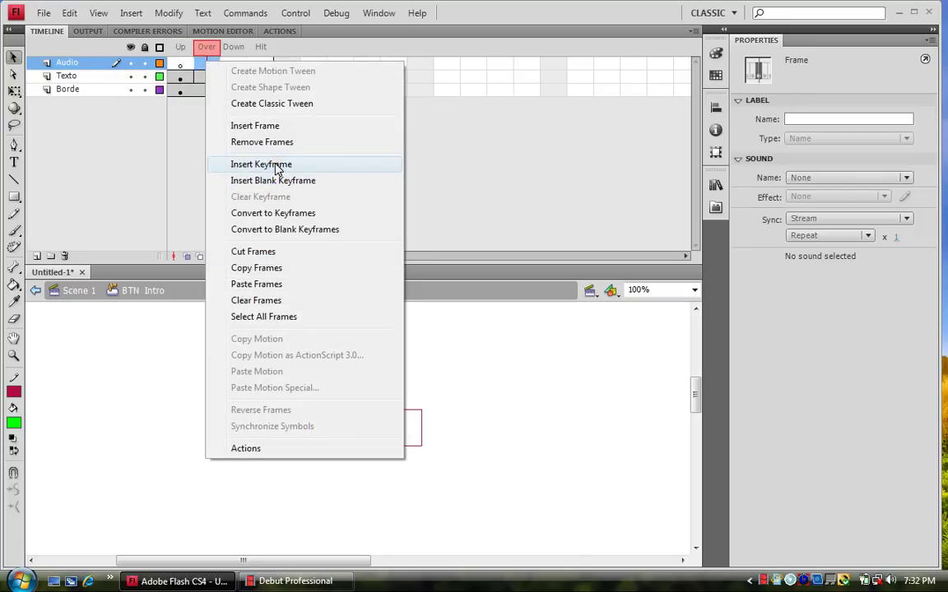
{"action": "left_click", "coordinate": [277, 167]}
{"action": "right_click", "coordinate": [233, 64]}
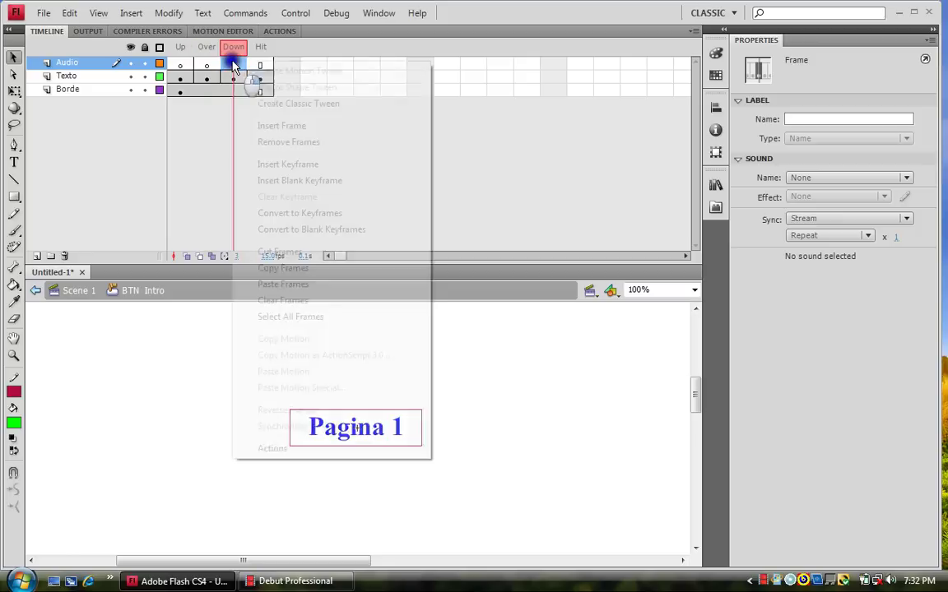
{"action": "left_click", "coordinate": [301, 180]}
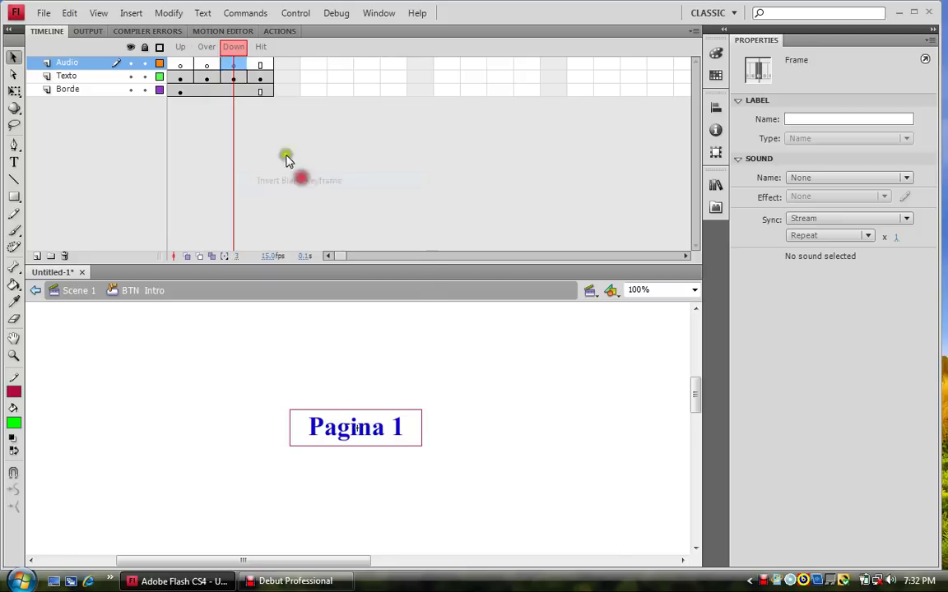
{"action": "left_click", "coordinate": [260, 66]}
{"action": "right_click", "coordinate": [260, 66]}
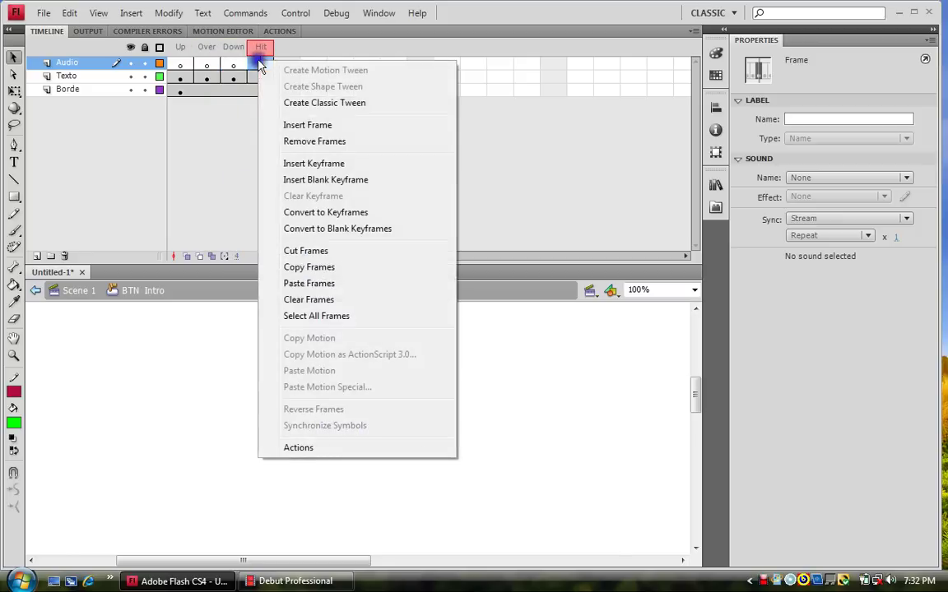
{"action": "left_click", "coordinate": [329, 182]}
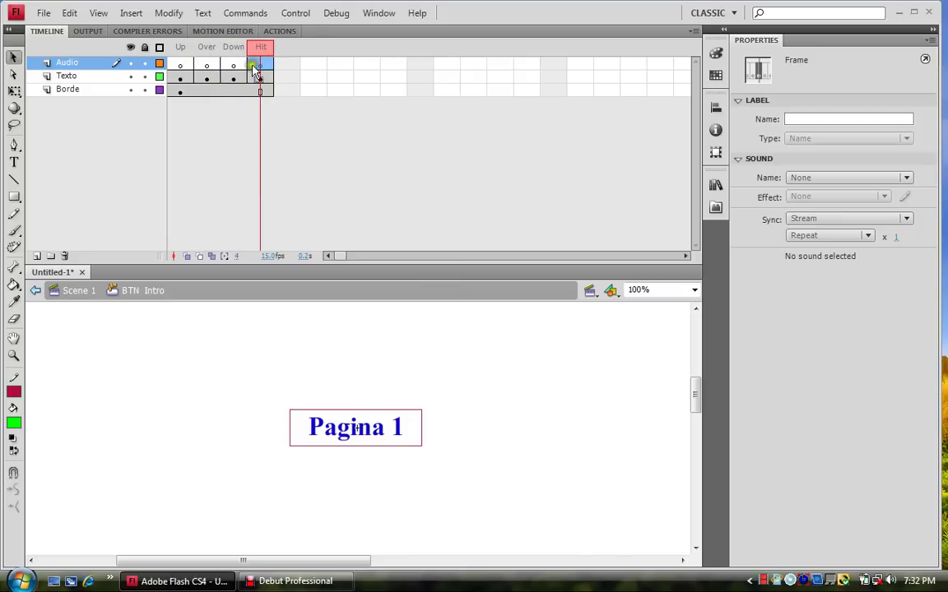
- Examine the button's states frame by frame along the Audio layer
{"action": "left_click", "coordinate": [261, 65]}
{"action": "left_click", "coordinate": [235, 66]}
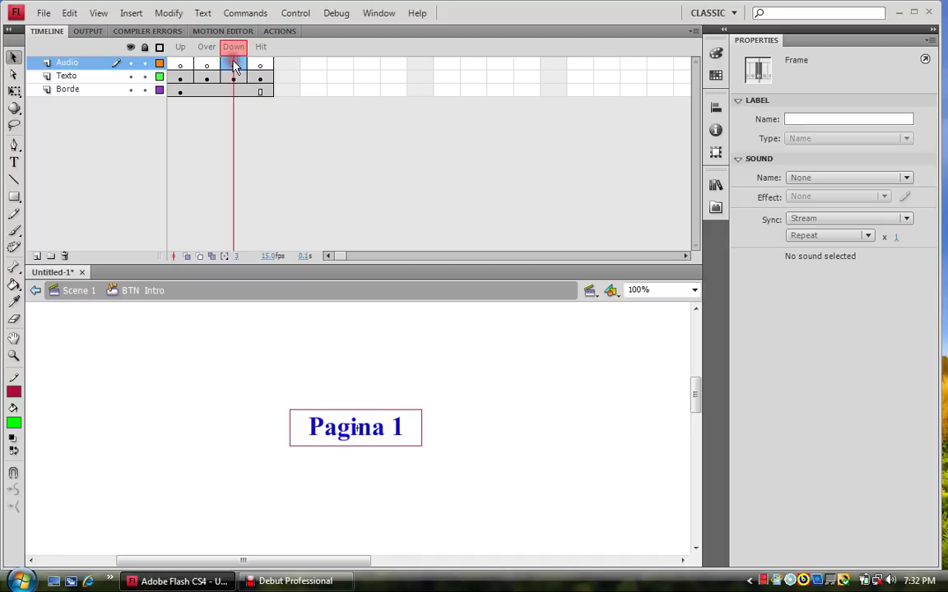
{"action": "key", "text": "comma"}
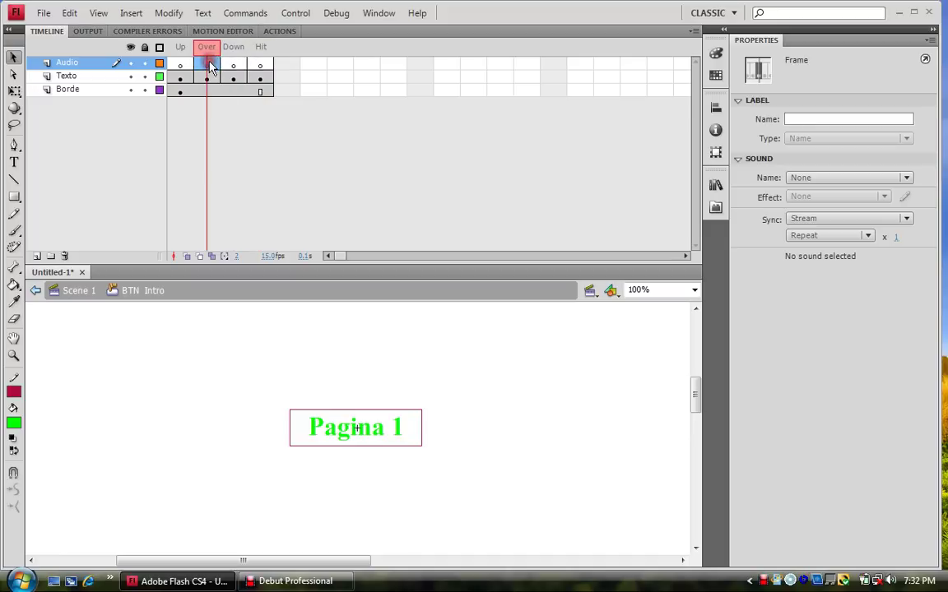
{"action": "key", "text": "comma"}
{"action": "key", "text": "period"}
{"action": "key", "text": "period"}
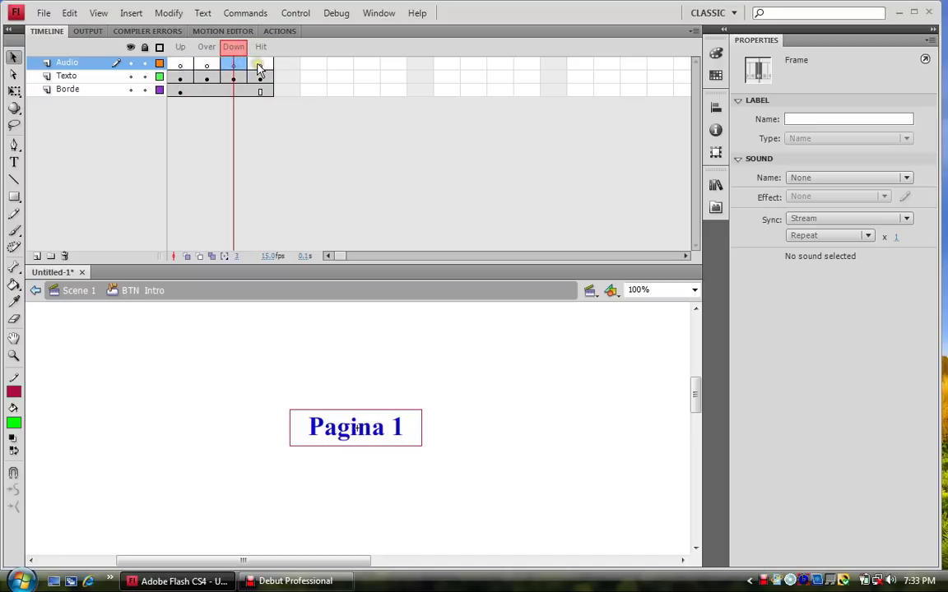
{"action": "left_click", "coordinate": [260, 66]}
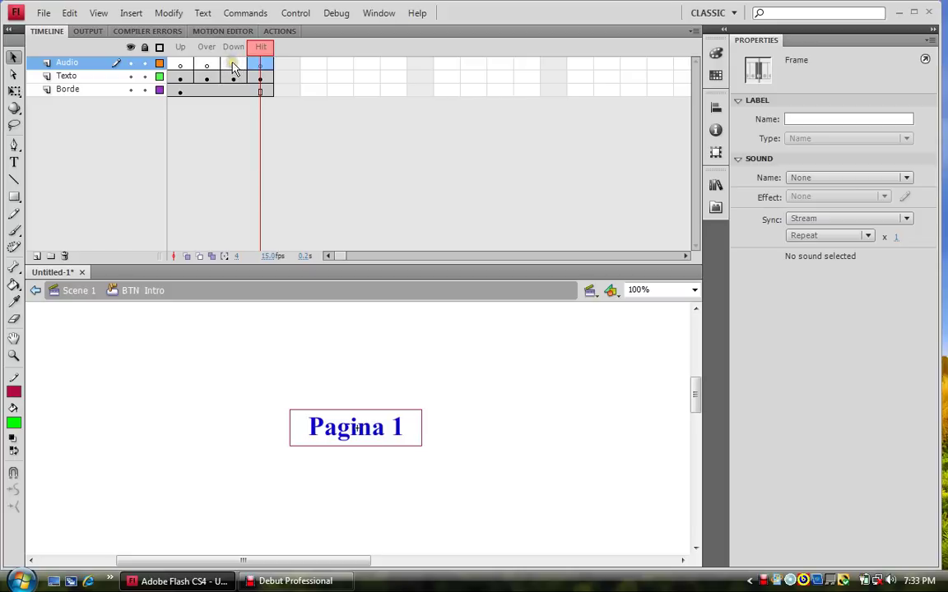
{"action": "left_click", "coordinate": [234, 66]}
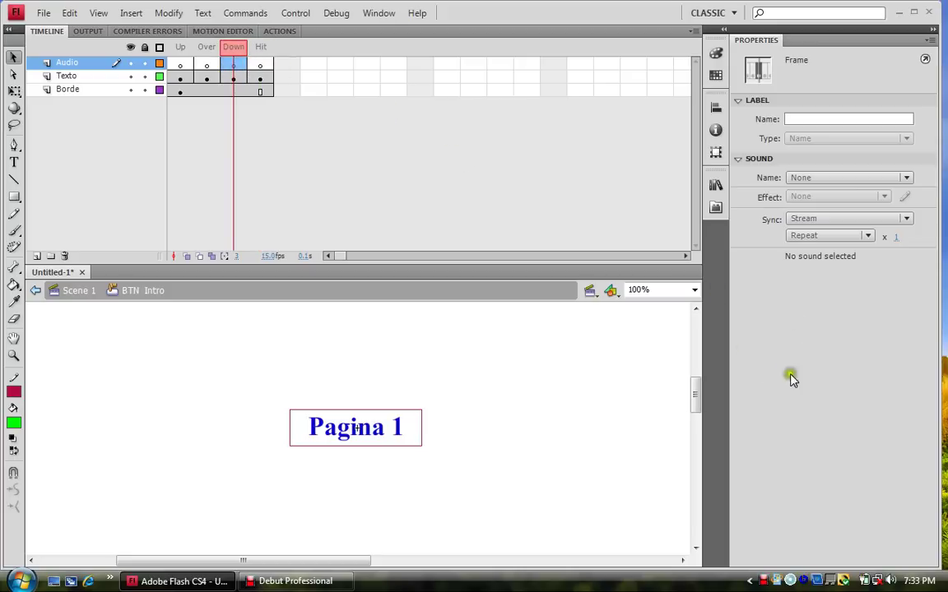
{"action": "left_click", "coordinate": [41, 14]}
{"action": "mouse_move", "coordinate": [93, 255]}
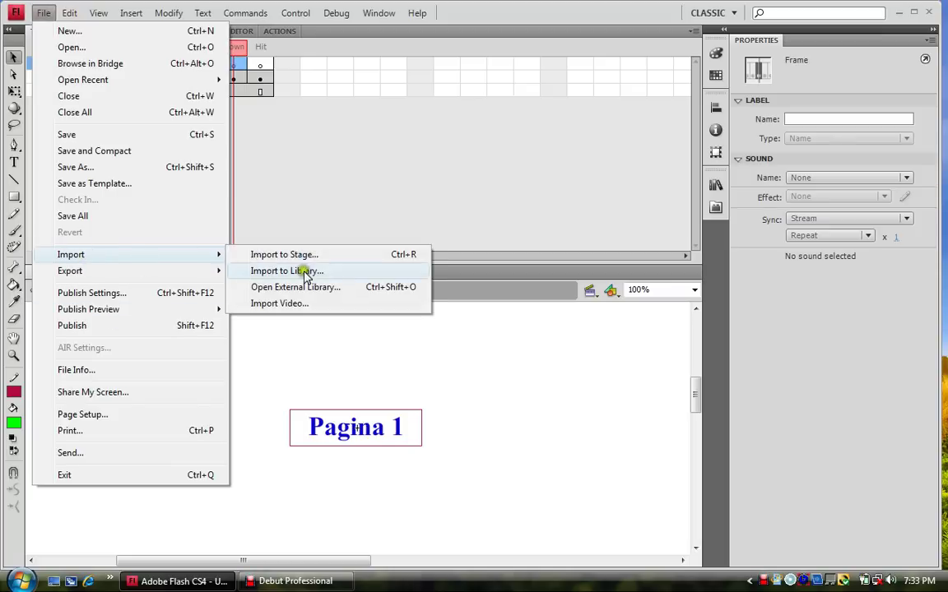
{"action": "left_click", "coordinate": [360, 186]}
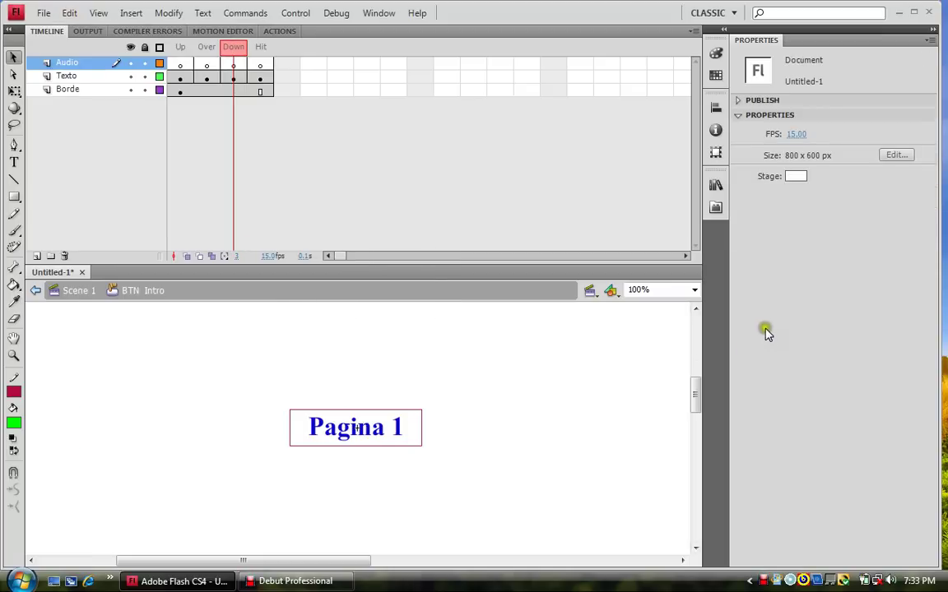
{"action": "left_click", "coordinate": [233, 64]}
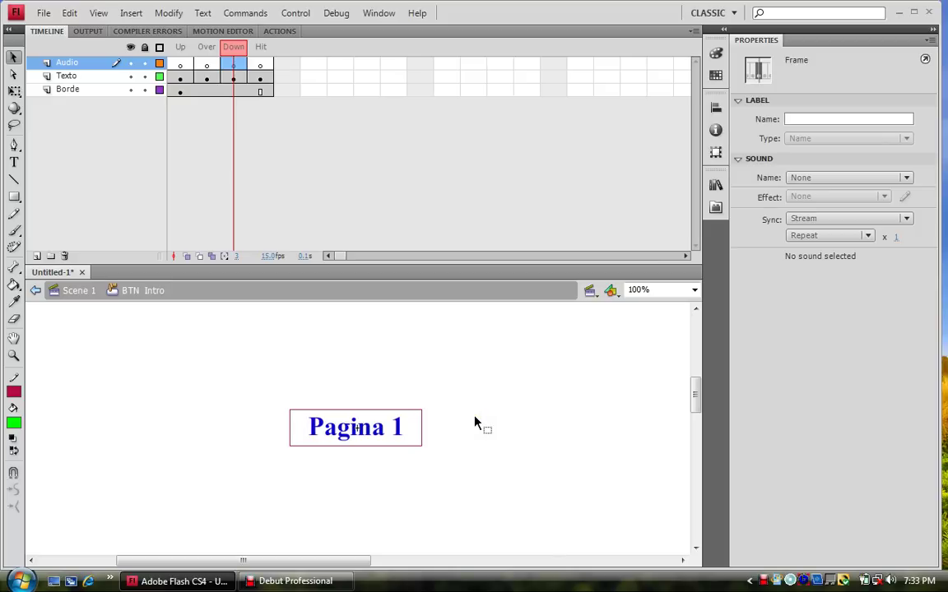
{"action": "left_click_drag", "start_coordinate": [475, 422], "coordinate": [235, 66]}
{"action": "left_click", "coordinate": [906, 220]}
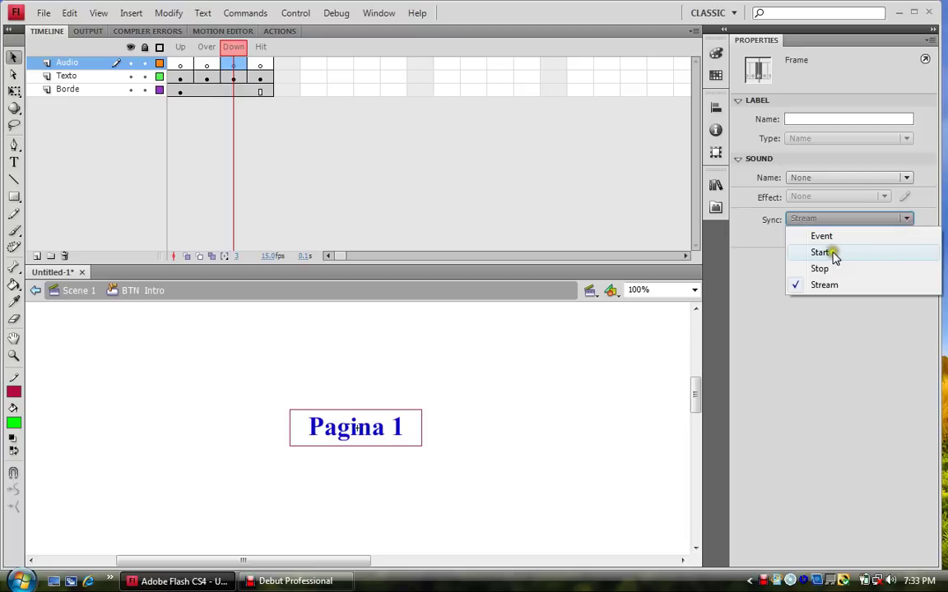
{"action": "left_click", "coordinate": [364, 151]}
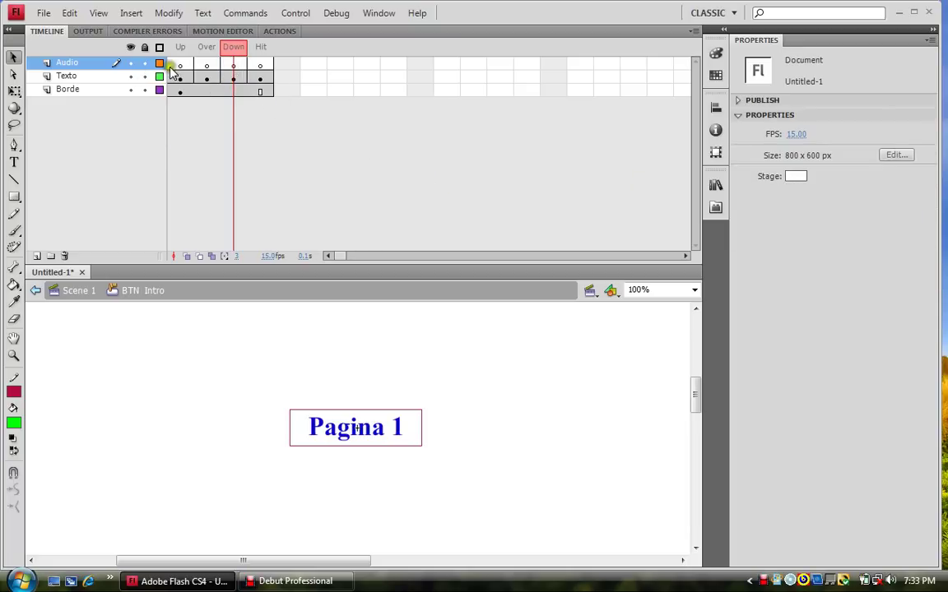
- Draw a filled rectangle matching the border outline in the Texto layer's Hit frame to define the button's clickable area
{"action": "left_click", "coordinate": [259, 76]}
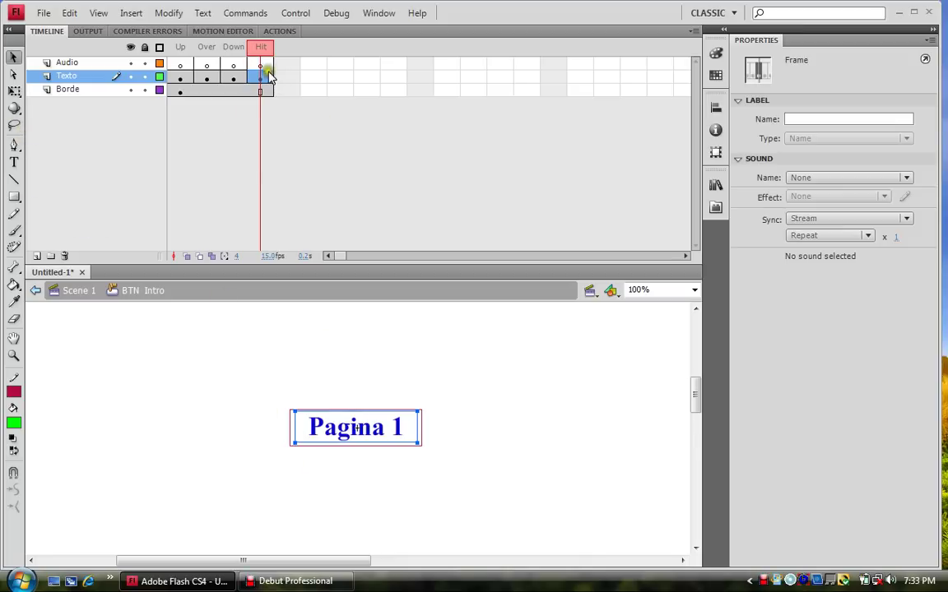
{"action": "left_click", "coordinate": [14, 196]}
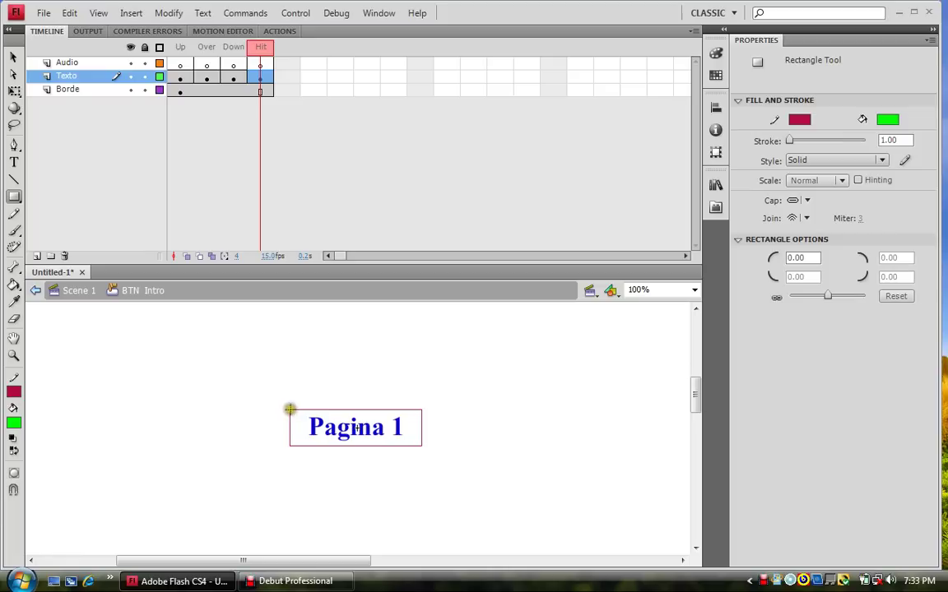
{"action": "left_click_drag", "start_coordinate": [290, 409], "coordinate": [420, 446]}
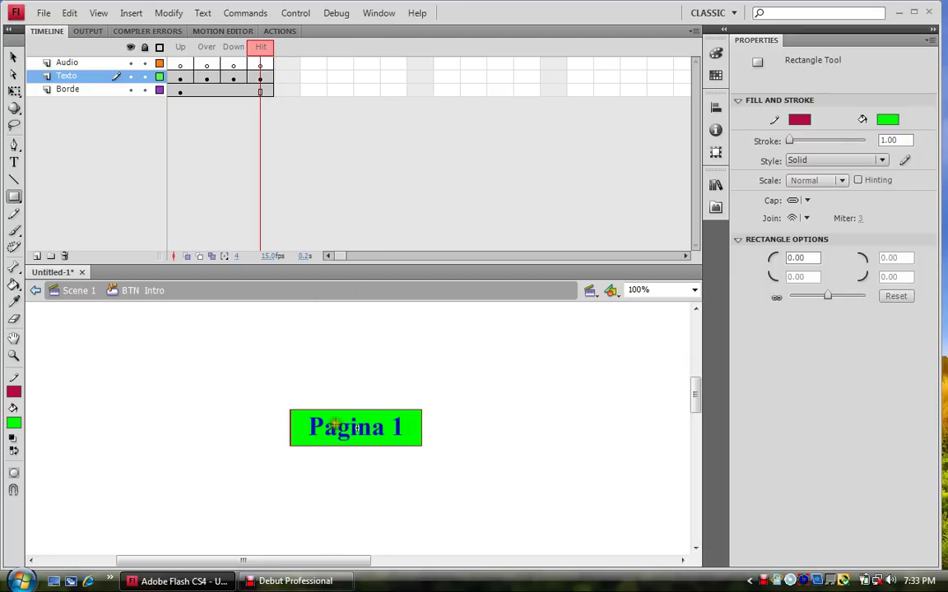
{"action": "left_click", "coordinate": [14, 58]}
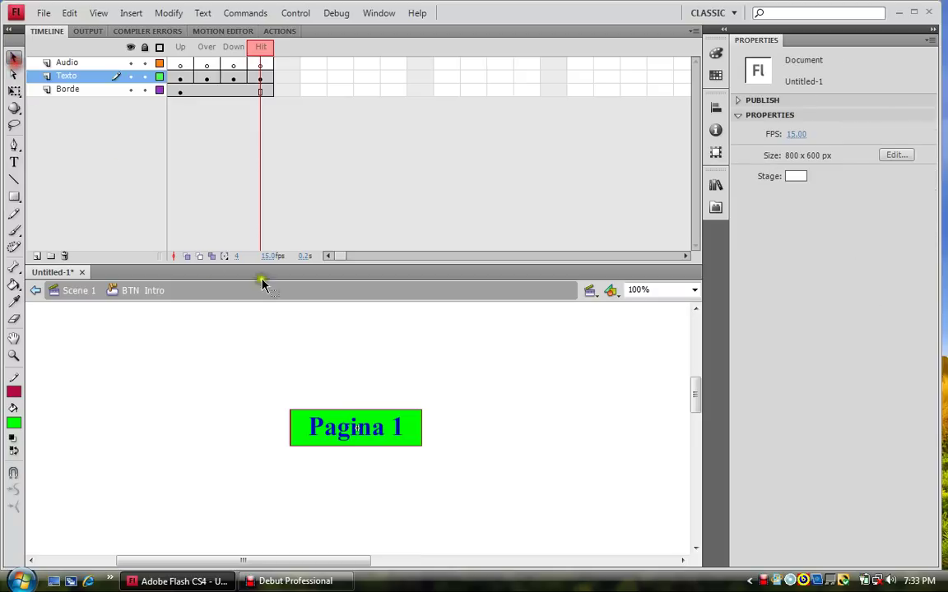
- Delete the Pagina 1 text from the Texto layer's Hit frame, leaving only the filled rectangle, and go back to the Up frame
{"action": "left_click", "coordinate": [360, 436]}
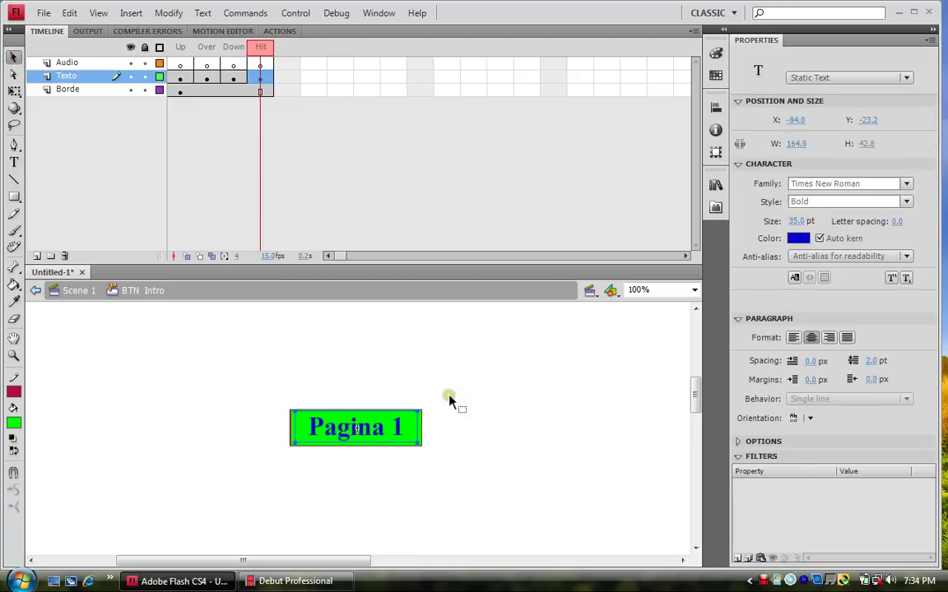
{"action": "key", "text": "Delete"}
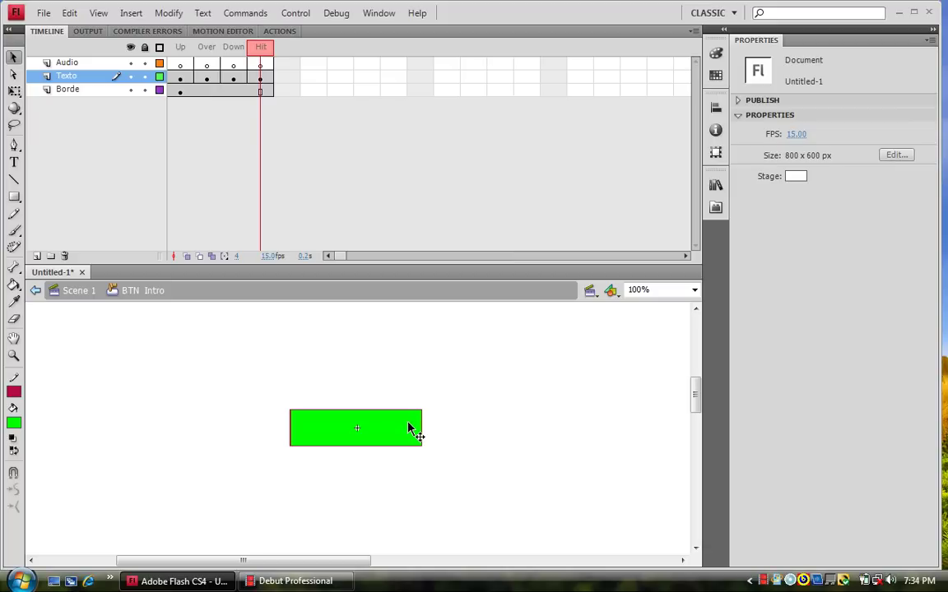
{"action": "left_click", "coordinate": [180, 50]}
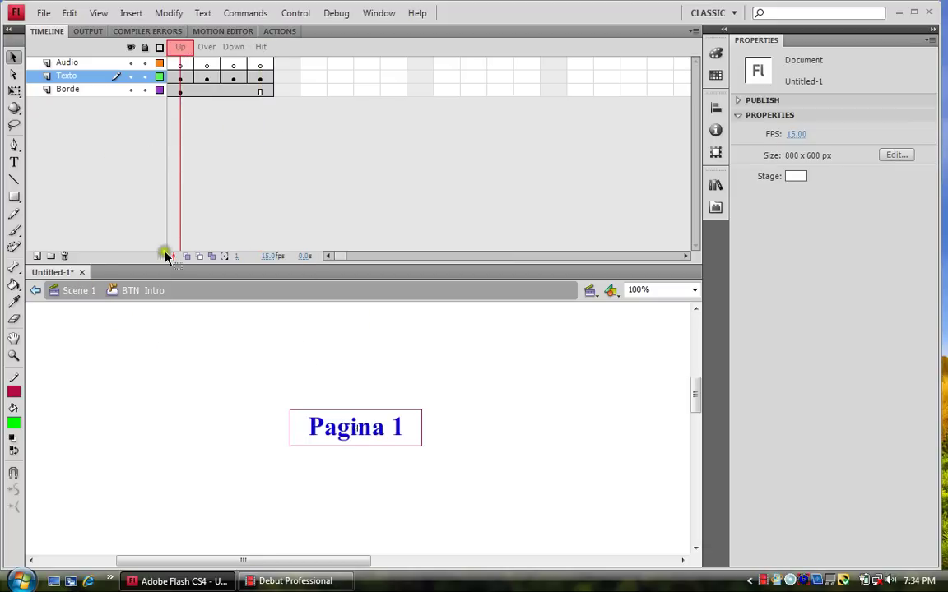
- Return to Scene 1 and place an instance of BTN_Intro below the Intro title near the stage's left edge, on the Buttons layer's first frame
{"action": "left_click", "coordinate": [80, 290]}
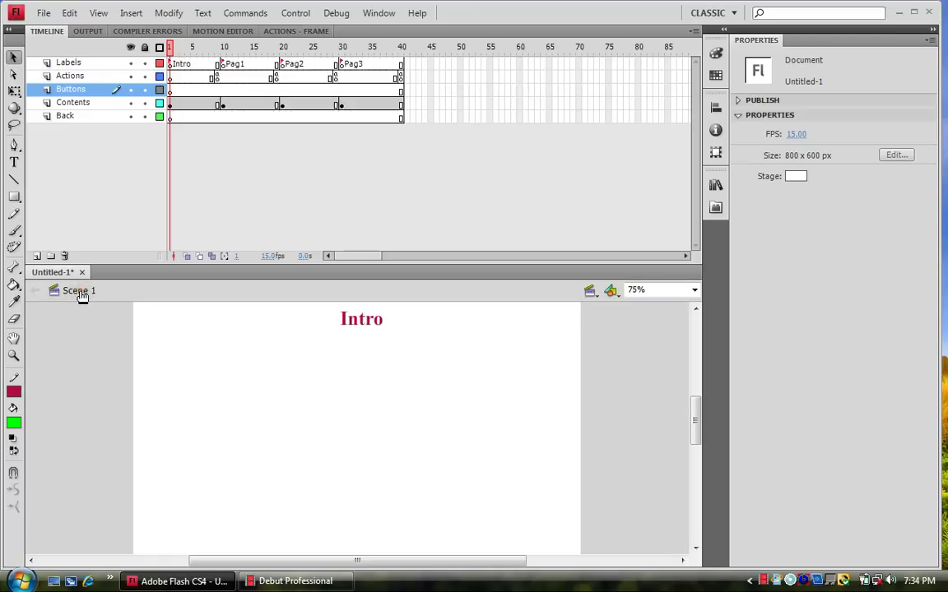
{"action": "left_click", "coordinate": [715, 185]}
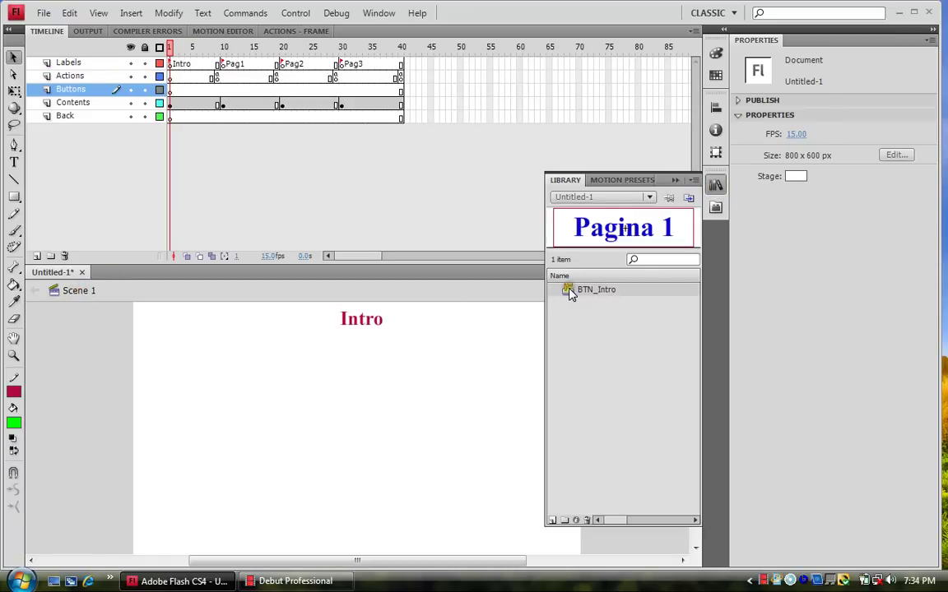
{"action": "left_click", "coordinate": [171, 93]}
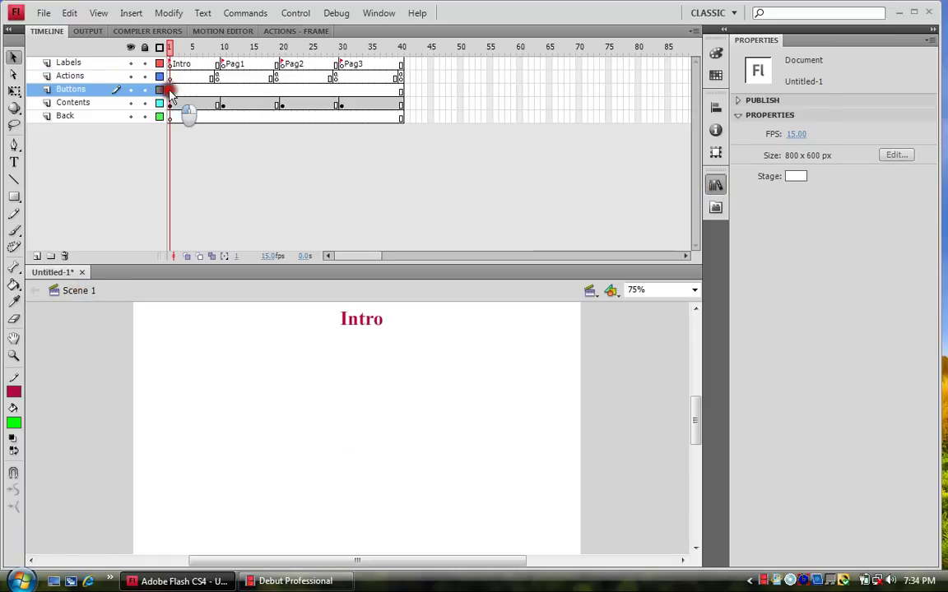
{"action": "left_click", "coordinate": [715, 186]}
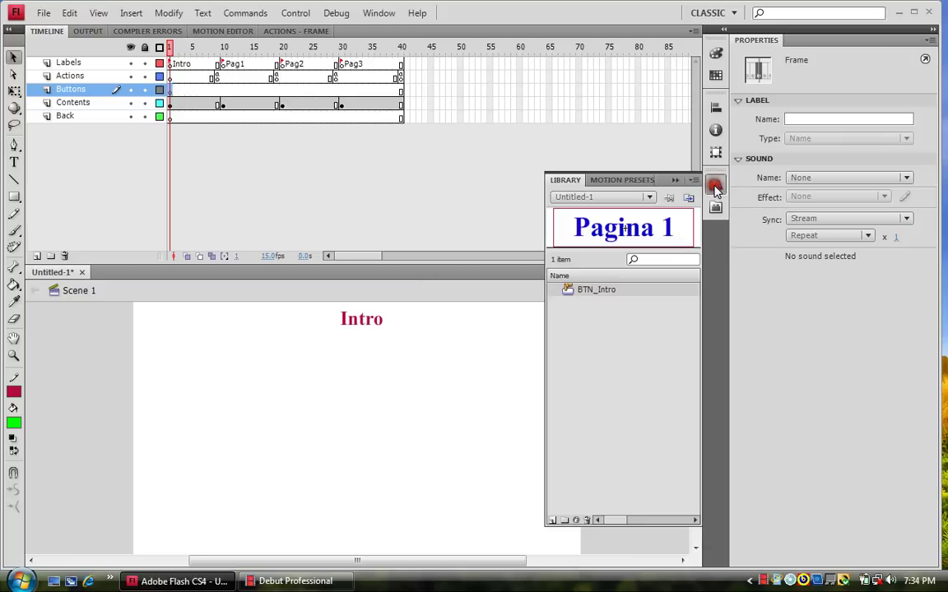
{"action": "mouse_move", "coordinate": [570, 294]}
{"action": "left_mouse_down"}
{"action": "mouse_move", "coordinate": [140, 464]}
{"action": "mouse_move", "coordinate": [200, 400]}
{"action": "left_mouse_up"}
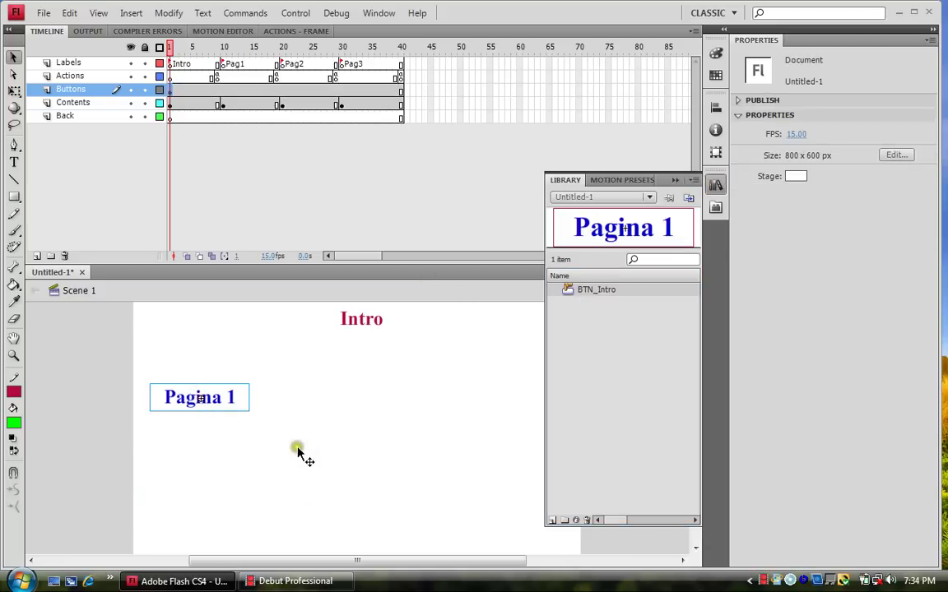
{"action": "left_click", "coordinate": [247, 346]}
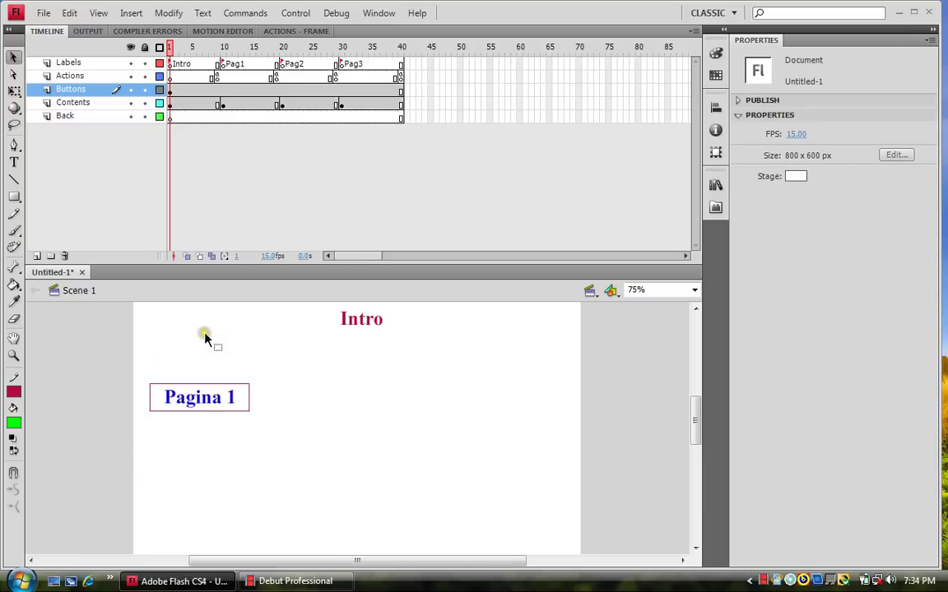
- Test the movie, try the button's over and down states, and close the preview
{"action": "key", "text": "ctrl+Return"}
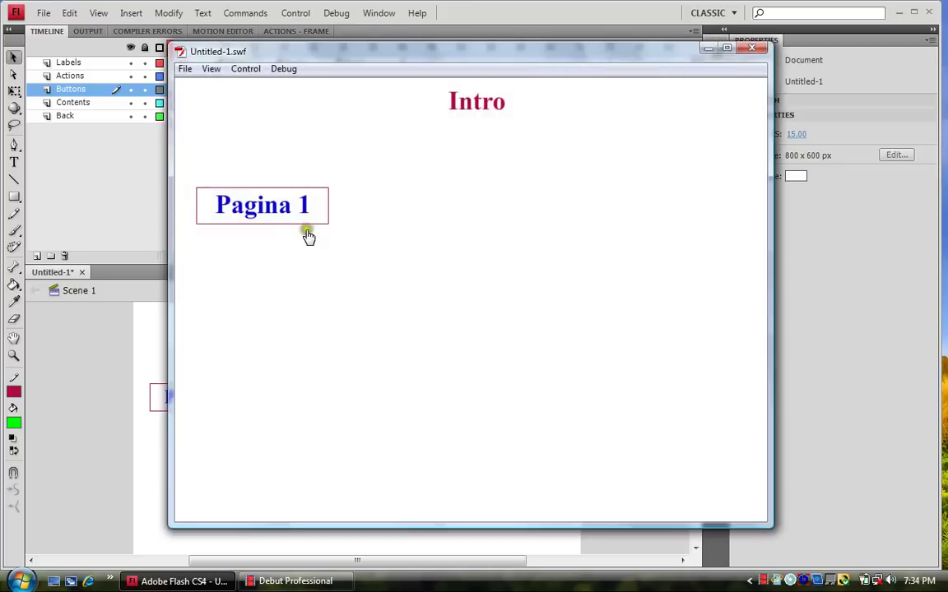
{"action": "left_click", "coordinate": [261, 211]}
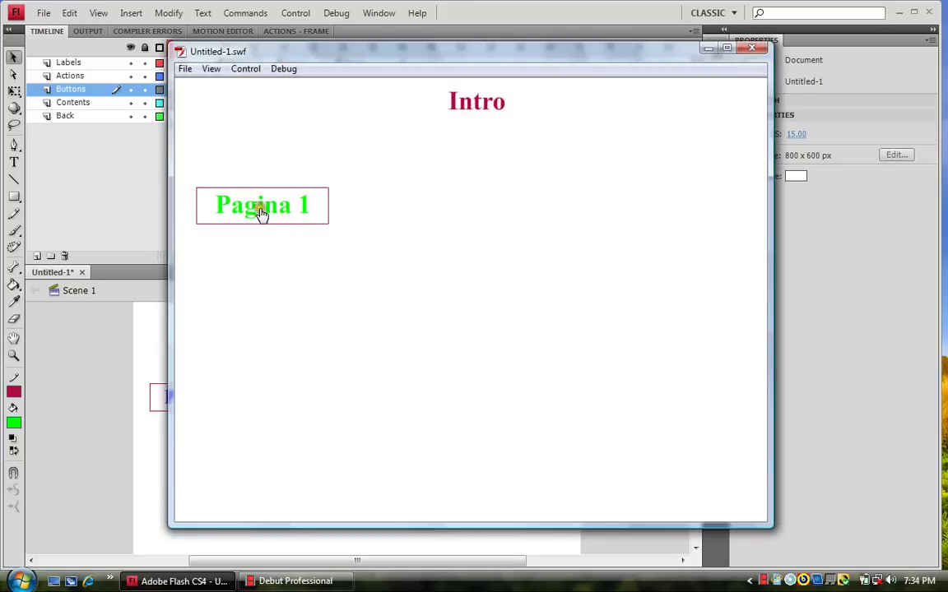
{"action": "left_click", "coordinate": [260, 211]}
{"action": "left_click", "coordinate": [260, 211]}
{"action": "left_click", "coordinate": [256, 210]}
{"action": "left_click", "coordinate": [258, 210]}
{"action": "left_click", "coordinate": [752, 47]}
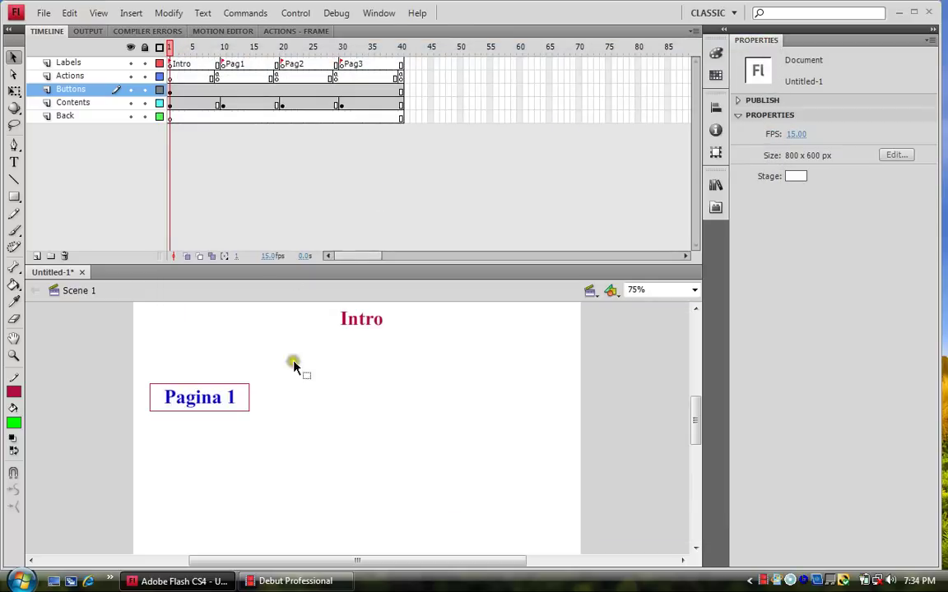
- Duplicate the BTN_Intro symbol in the library as a button named BTN_Pagina2
{"action": "left_click", "coordinate": [715, 184]}
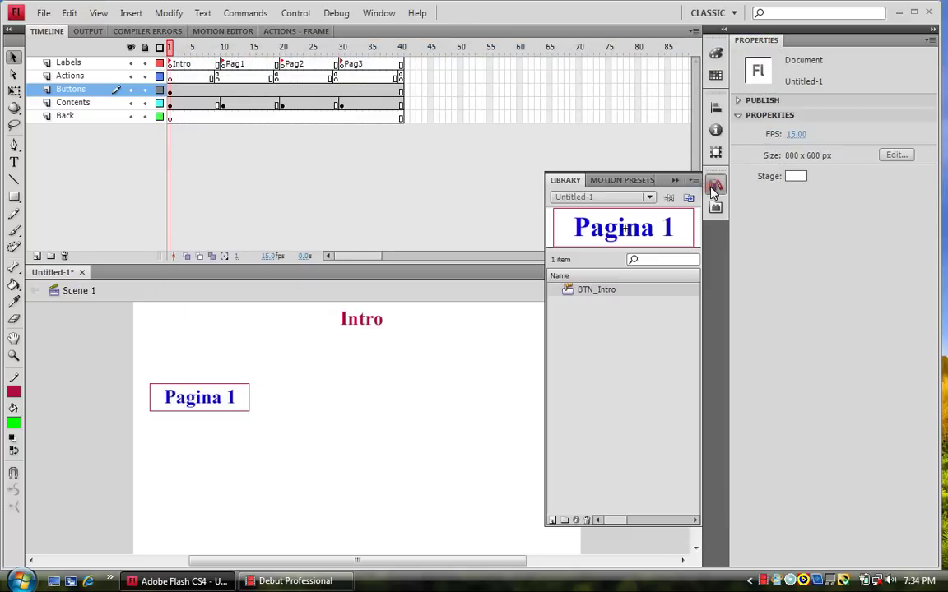
{"action": "right_click", "coordinate": [567, 295]}
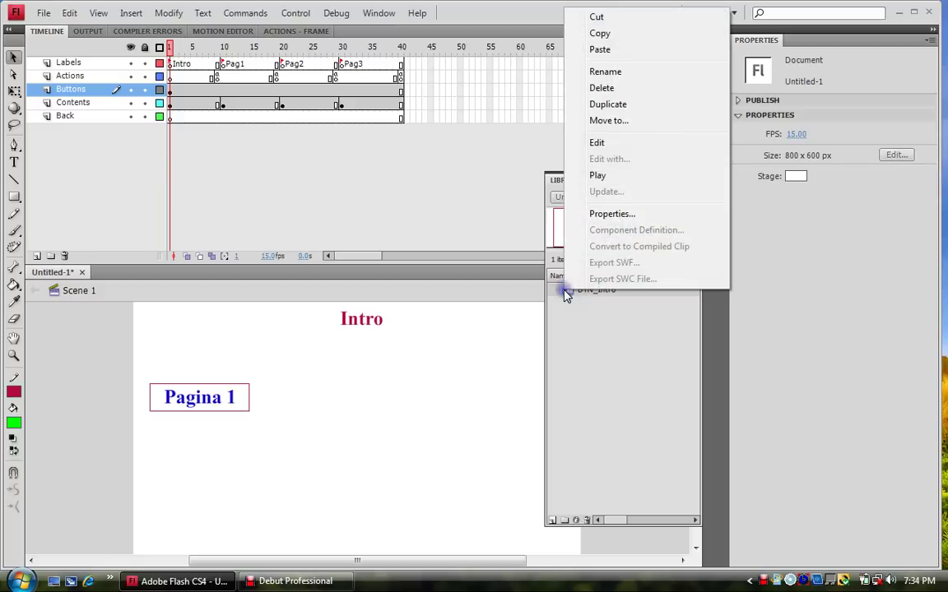
{"action": "left_click", "coordinate": [608, 104]}
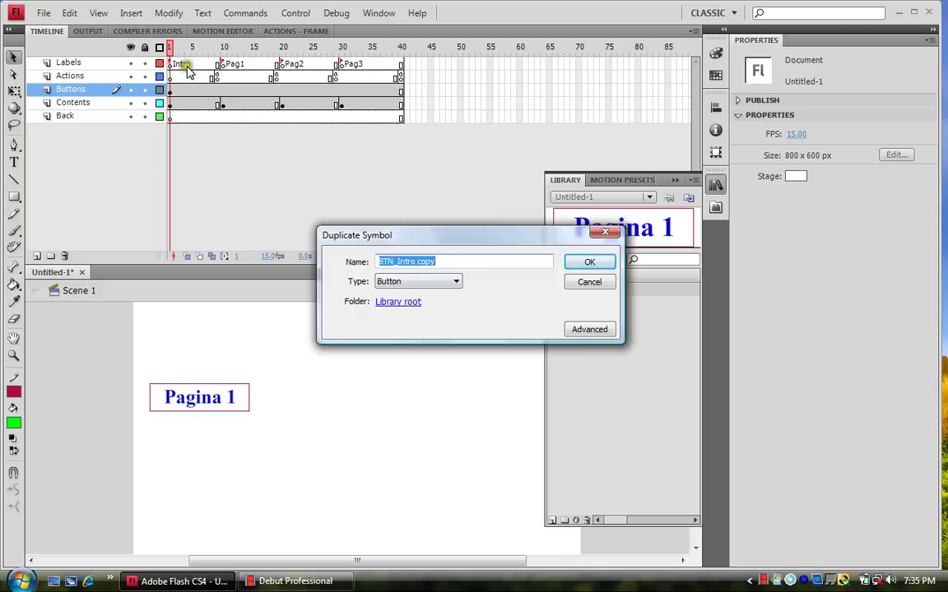
{"action": "left_click", "coordinate": [420, 261]}
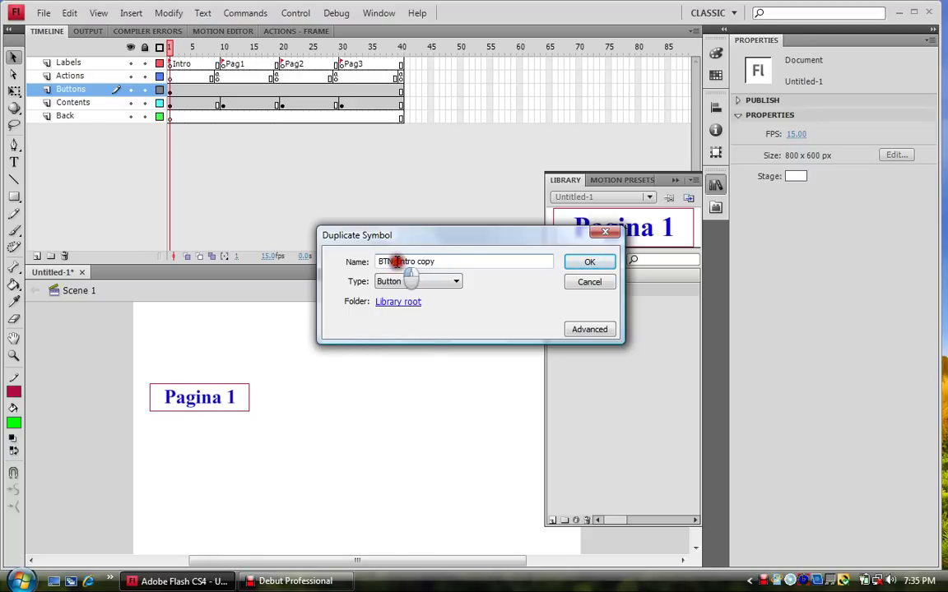
{"action": "left_click_drag", "start_coordinate": [397, 261], "coordinate": [465, 268]}
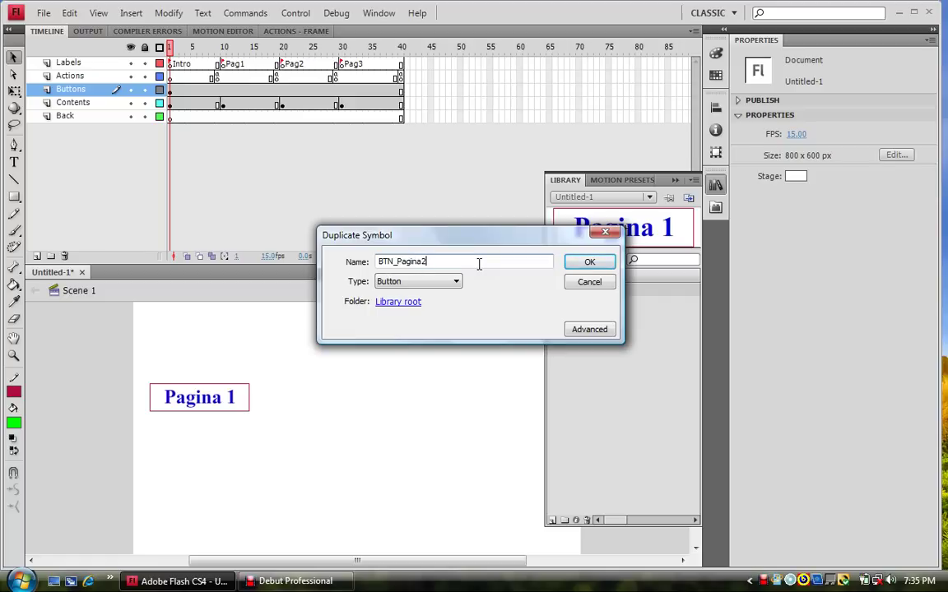
{"action": "left_click", "coordinate": [583, 263]}
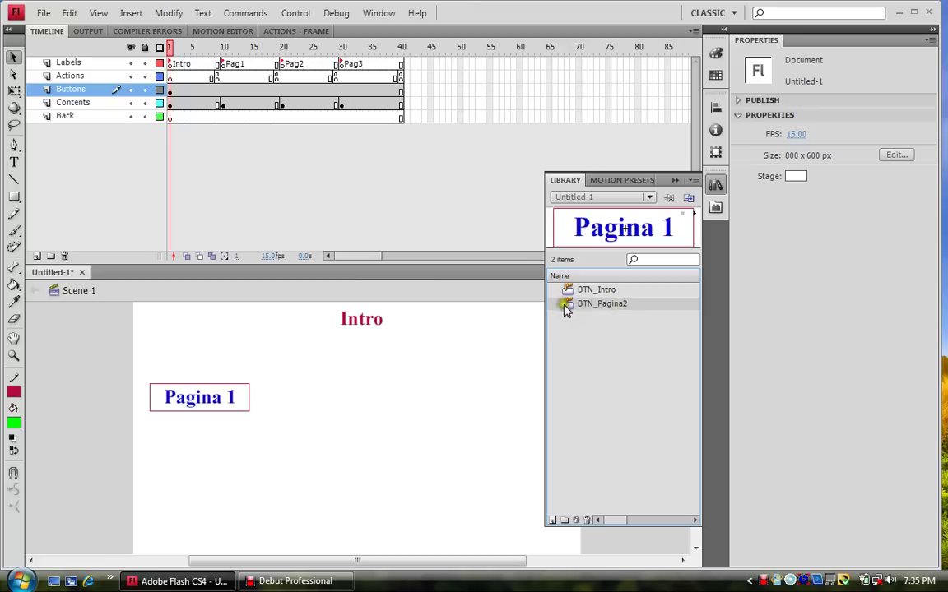
- Duplicate the BTN_Pagina2 symbol as a button named BTN_Pagina3
{"action": "right_click", "coordinate": [572, 306]}
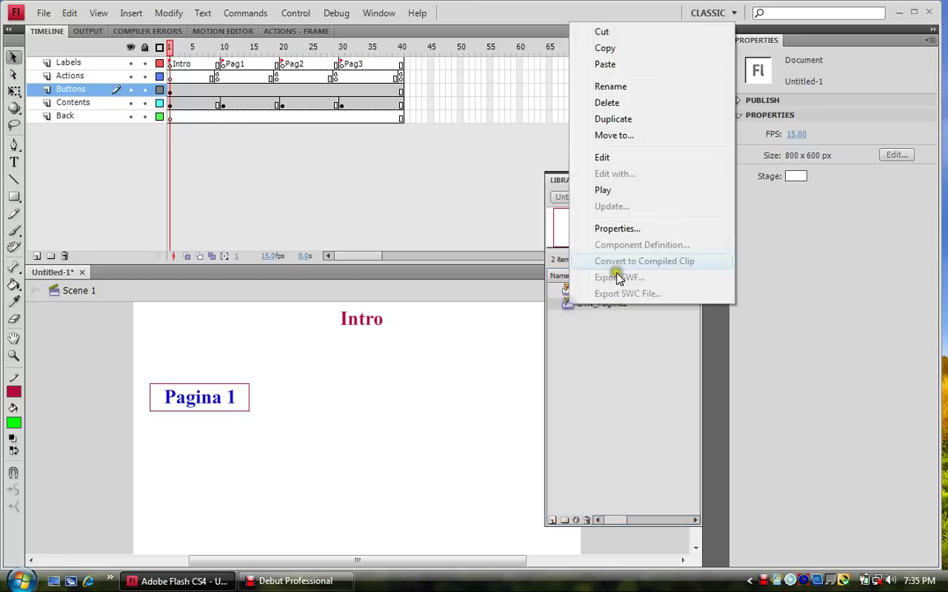
{"action": "left_click", "coordinate": [613, 119]}
{"action": "left_click_drag", "start_coordinate": [420, 262], "coordinate": [449, 264]}
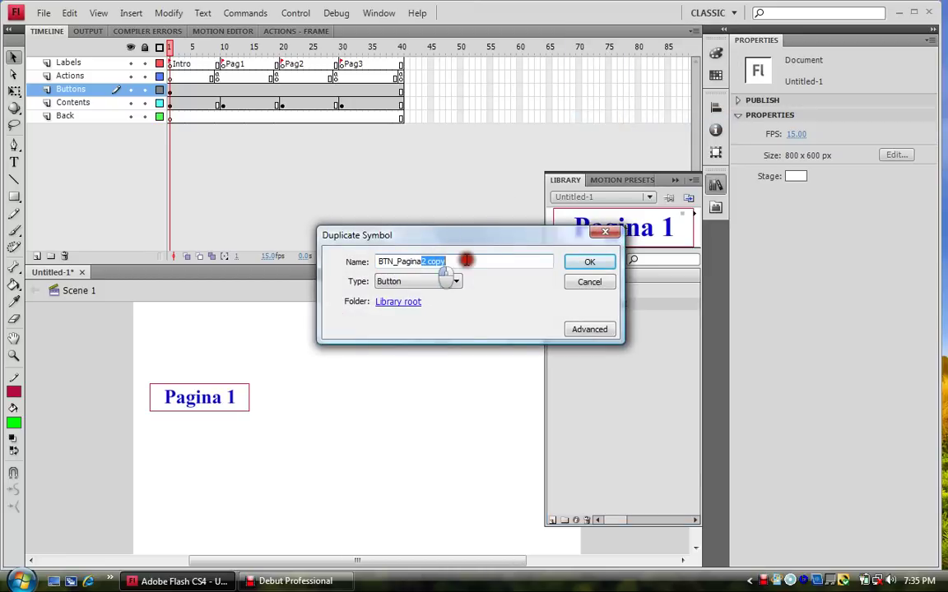
{"action": "type", "text": "3"}
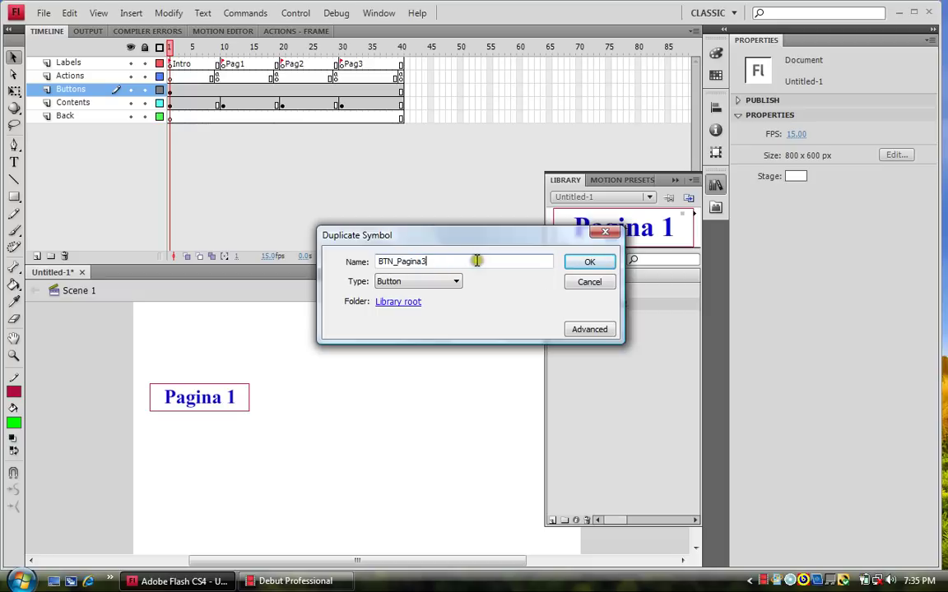
{"action": "left_click", "coordinate": [584, 262]}
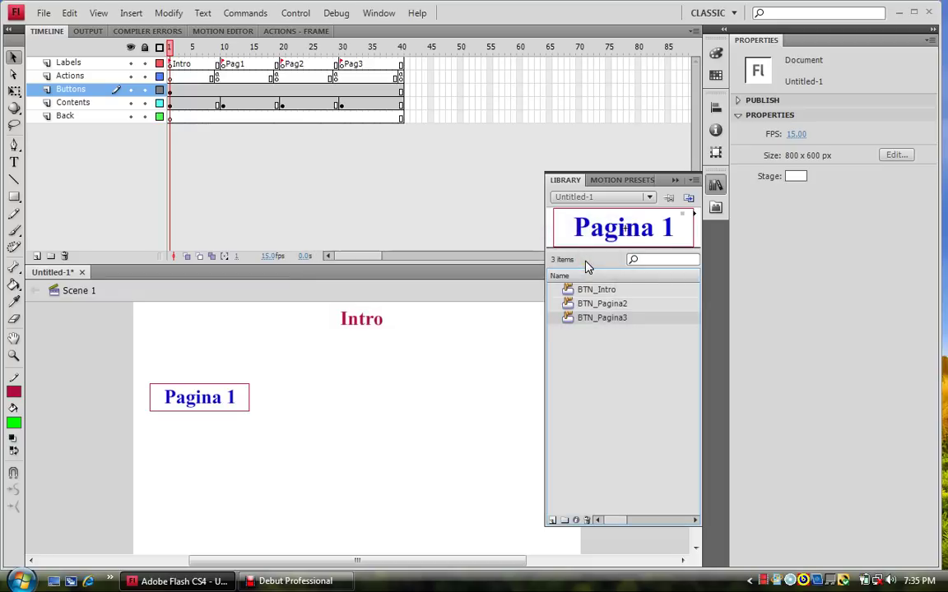
- Duplicate the BTN_Pagina3 symbol as a button named BTN_Pagina1
{"action": "right_click", "coordinate": [568, 323]}
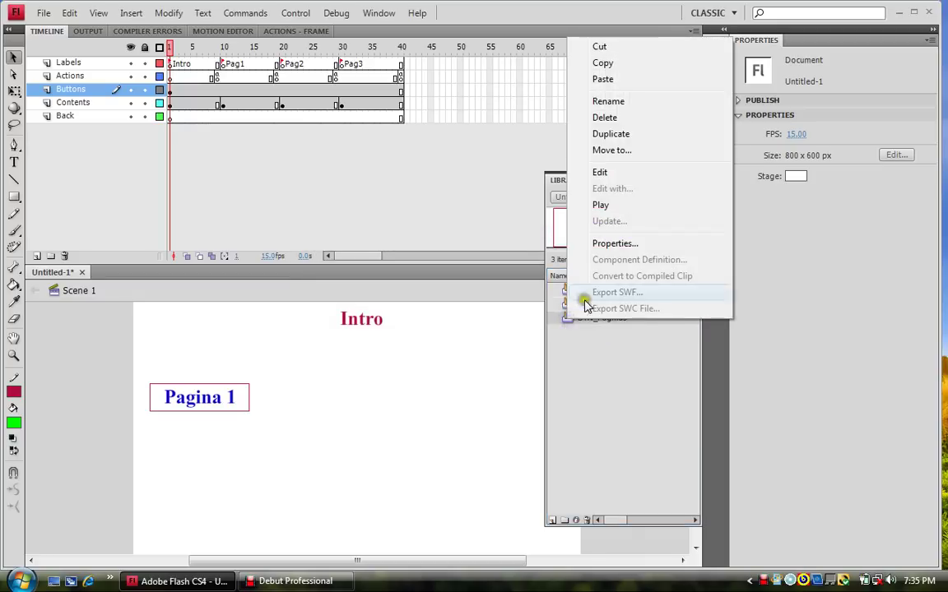
{"action": "left_click", "coordinate": [615, 132]}
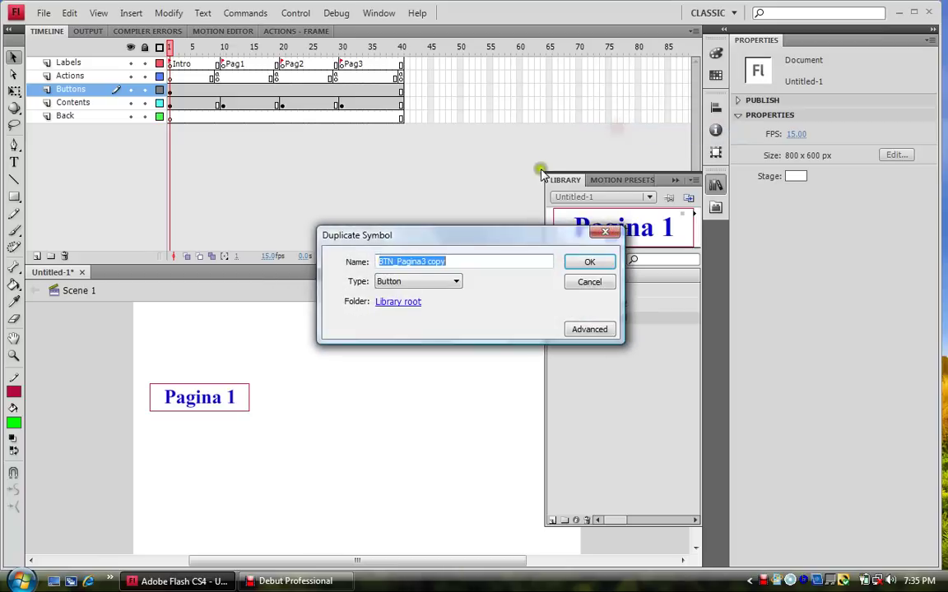
{"action": "left_click_drag", "start_coordinate": [421, 263], "coordinate": [472, 256]}
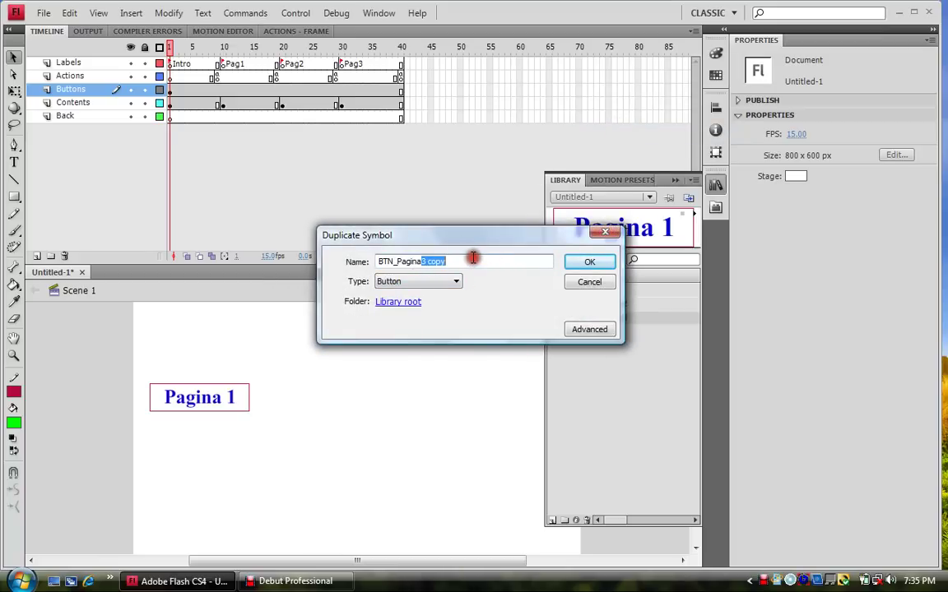
{"action": "key", "text": "BackSpace"}
{"action": "type", "text": "1"}
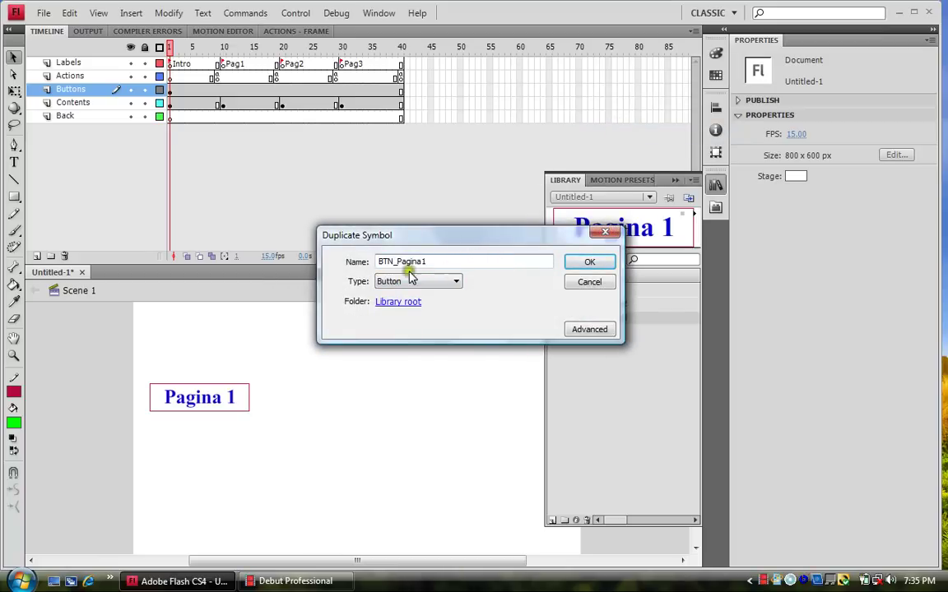
{"action": "left_click", "coordinate": [584, 264]}
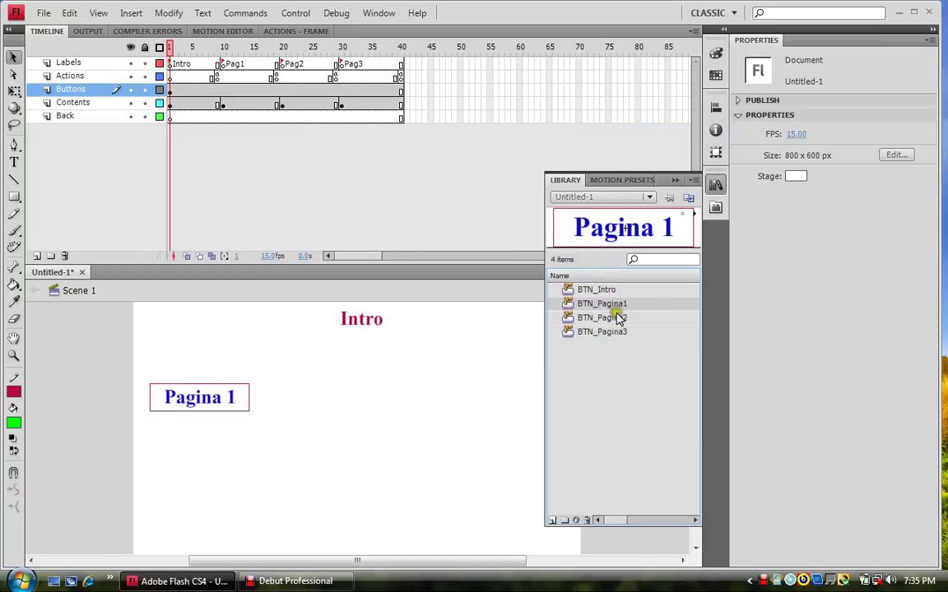
- Edit the BTN_Intro symbol and replace its text with Intro in the Texto layer's Up and Over frames
{"action": "double_click", "coordinate": [568, 292]}
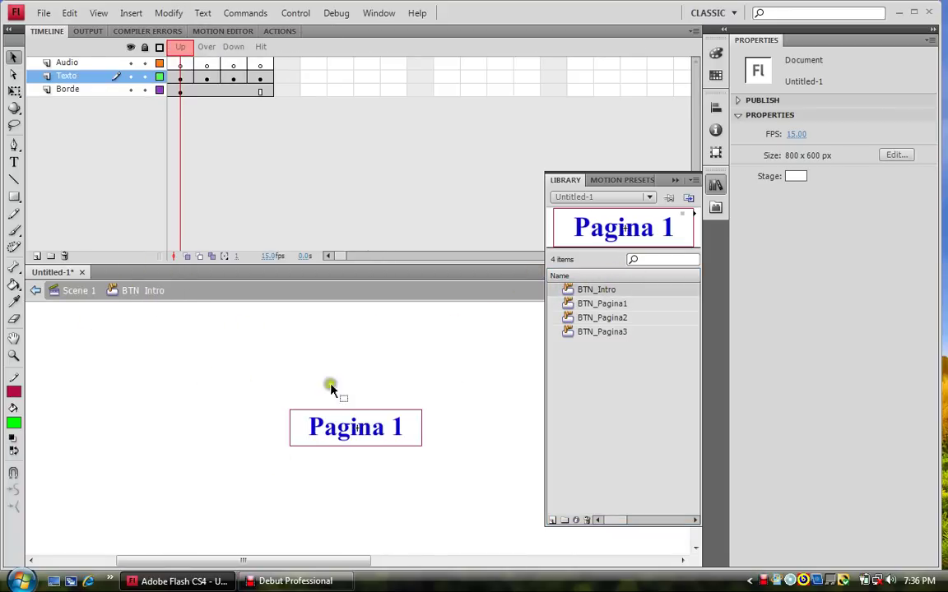
{"action": "double_click", "coordinate": [346, 436]}
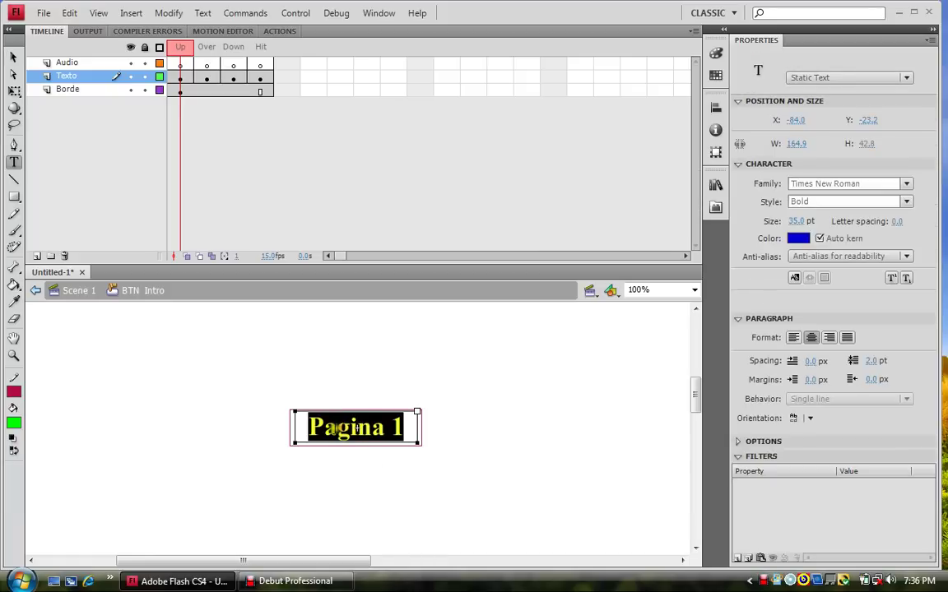
{"action": "type", "text": "Intro"}
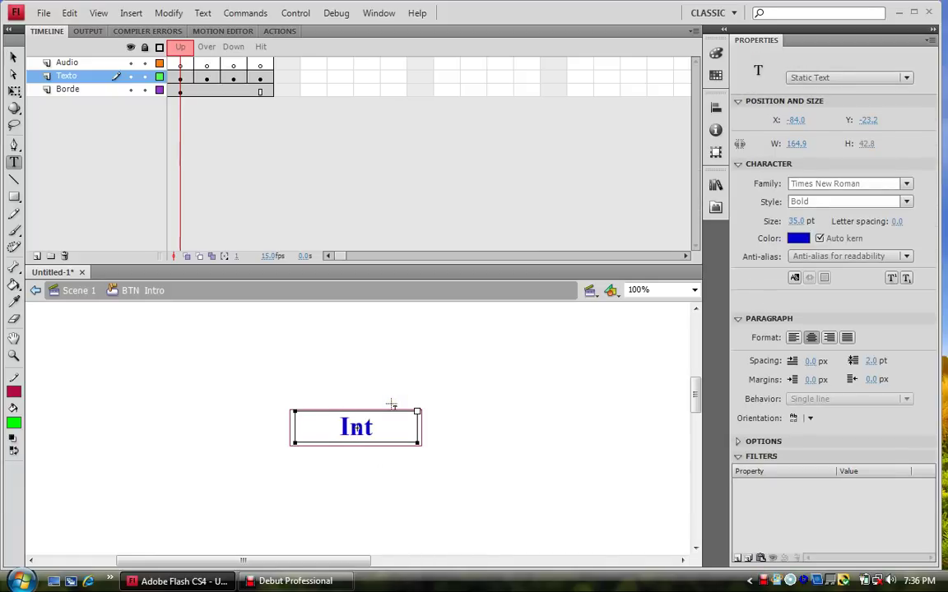
{"action": "left_click", "coordinate": [211, 78]}
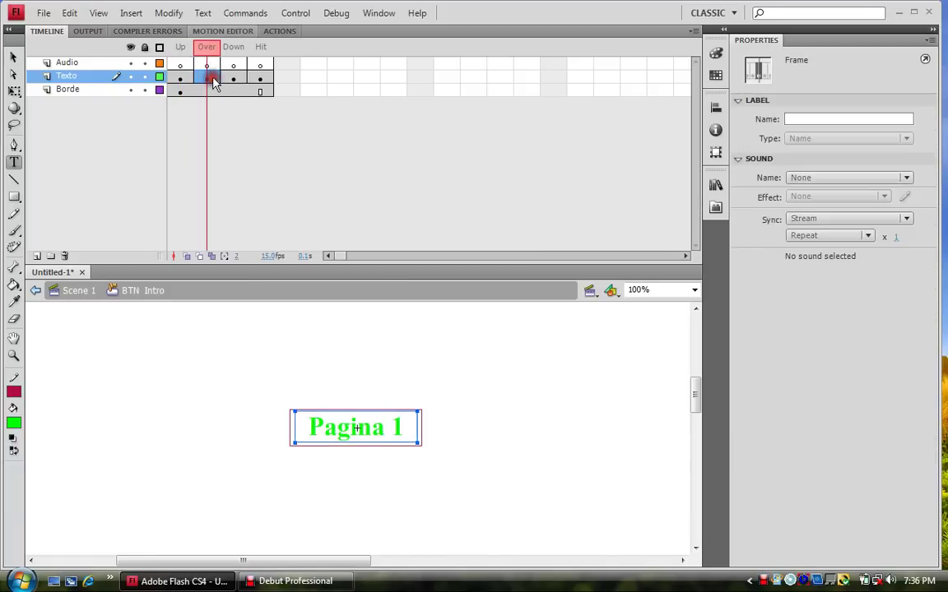
{"action": "double_click", "coordinate": [355, 429]}
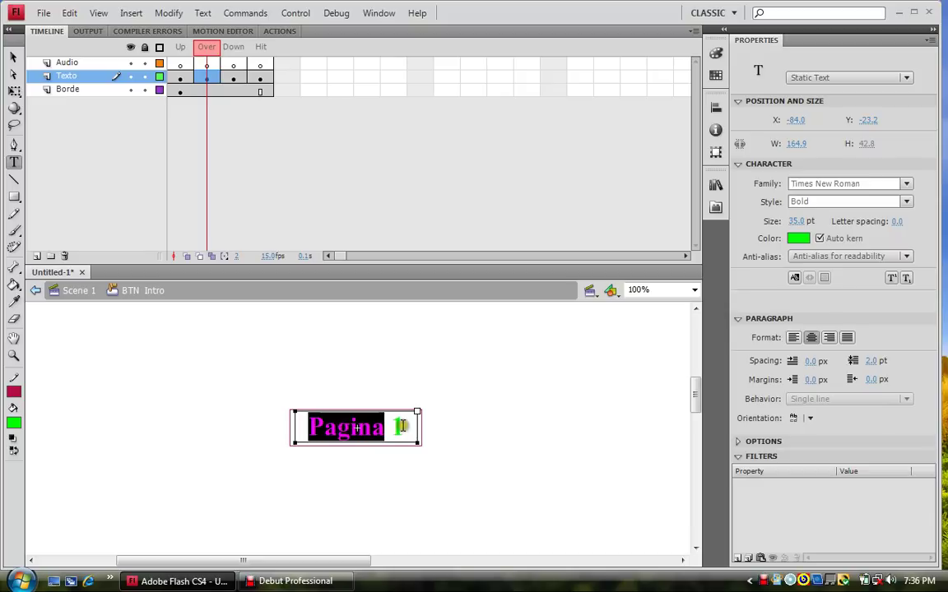
{"action": "left_click_drag", "start_coordinate": [402, 427], "coordinate": [297, 424]}
{"action": "type", "text": "Intro"}
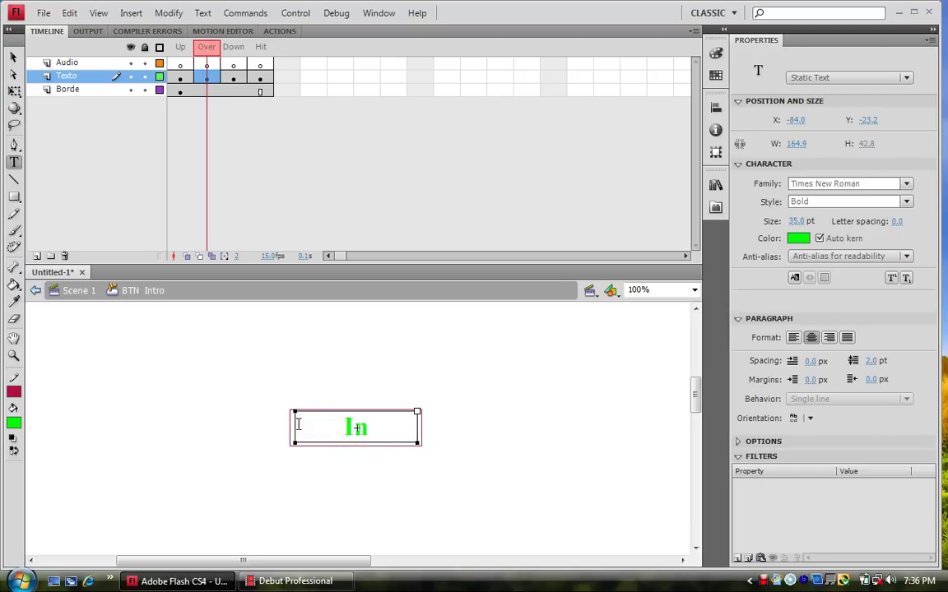
- Replace the text with Intro in the Texto layer's Down frame of BTN_Intro and check its Hit frame
{"action": "left_click", "coordinate": [233, 77]}
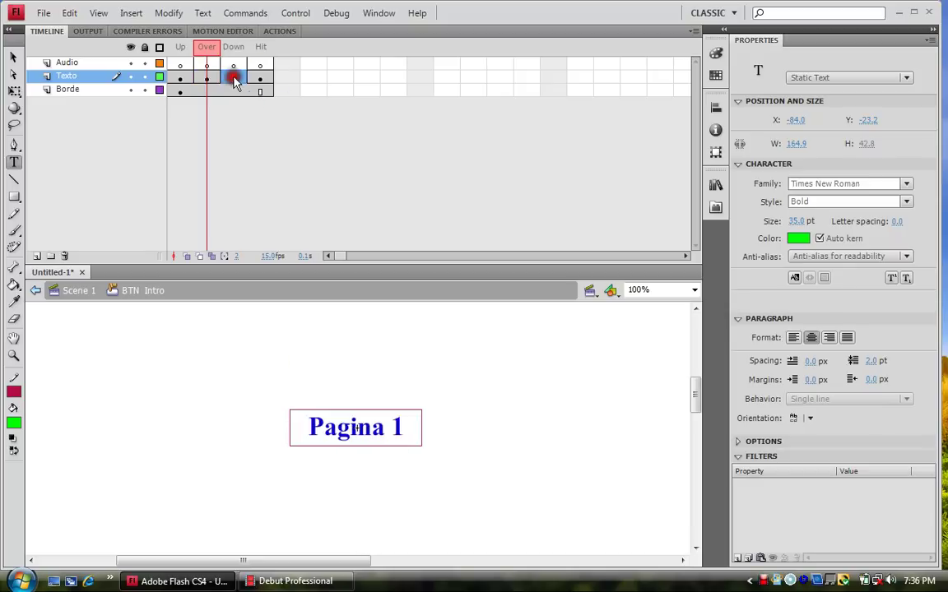
{"action": "left_click_drag", "start_coordinate": [306, 426], "coordinate": [409, 427]}
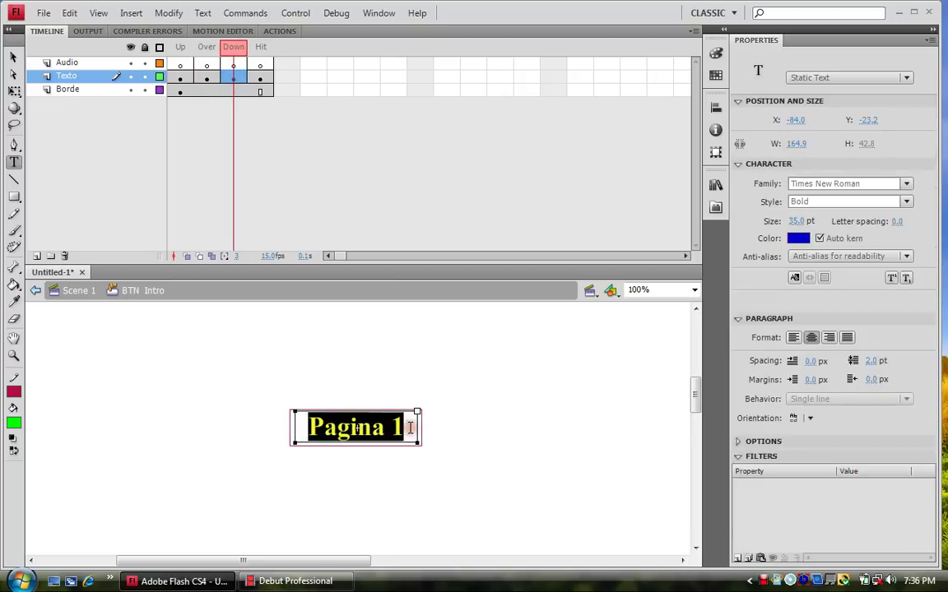
{"action": "type", "text": "Intro"}
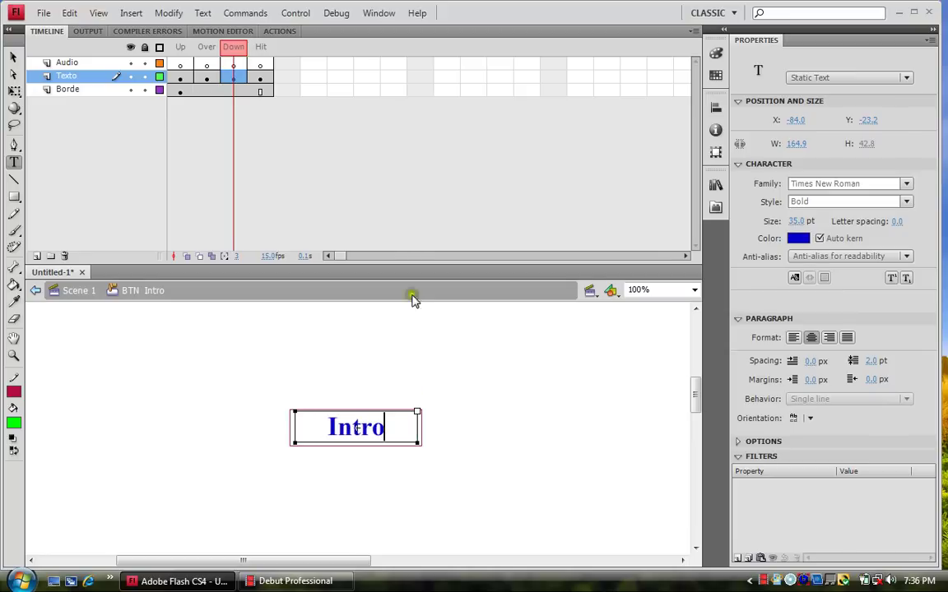
{"action": "left_click", "coordinate": [260, 77]}
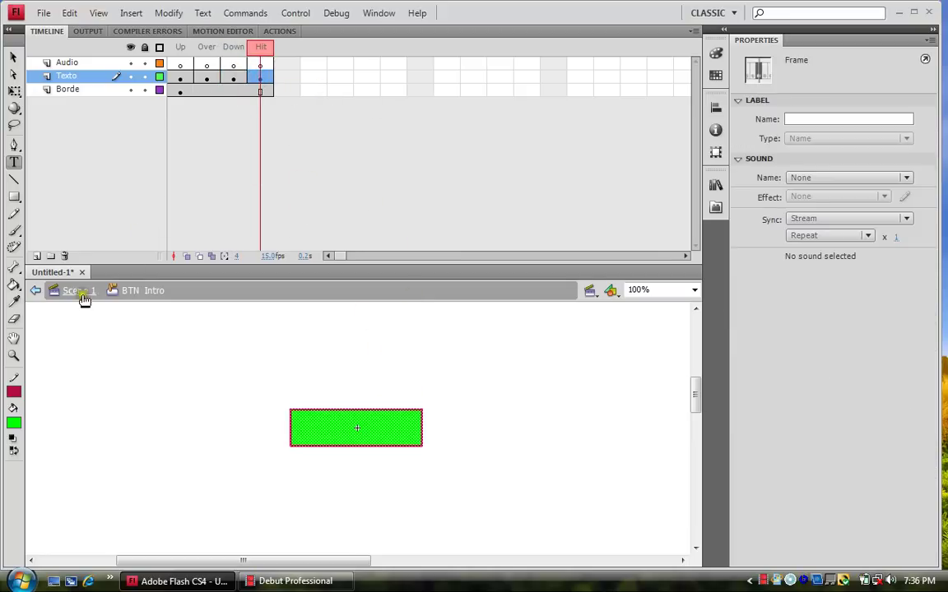
- Open the BTN_Pagina1 symbol from the library and review its Texto layer in the Up, Over, Down and Hit frames
{"action": "left_click", "coordinate": [716, 187]}
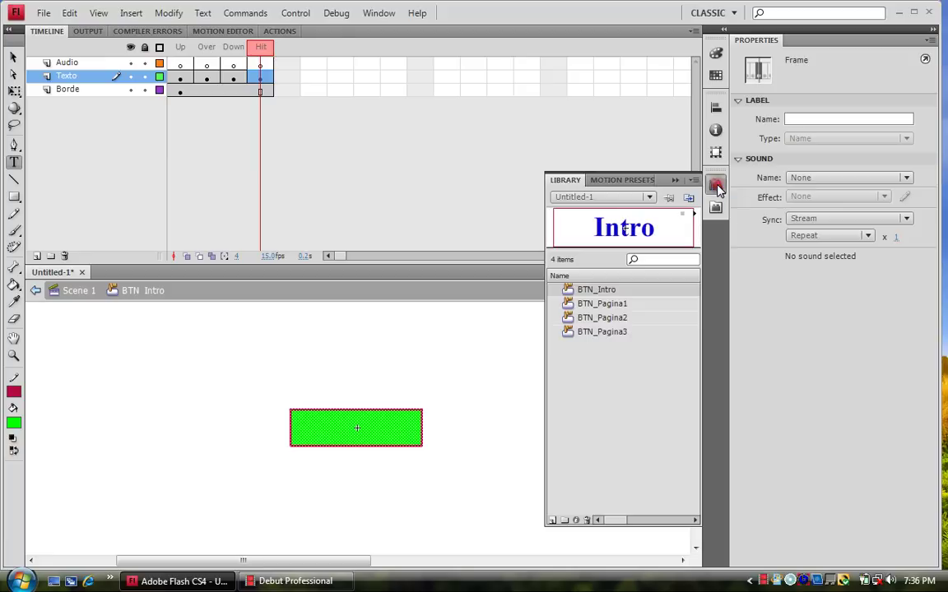
{"action": "double_click", "coordinate": [568, 303]}
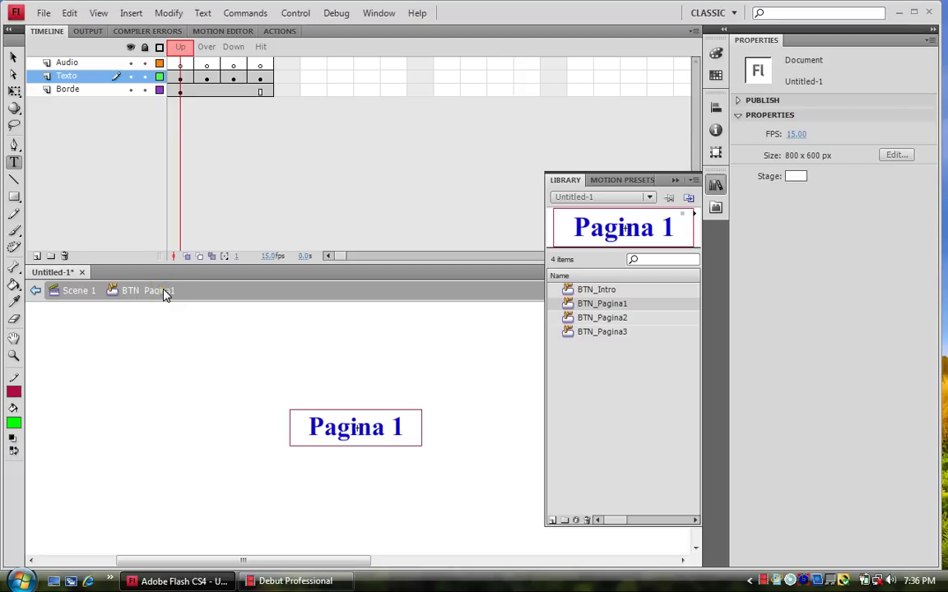
{"action": "left_click", "coordinate": [187, 79]}
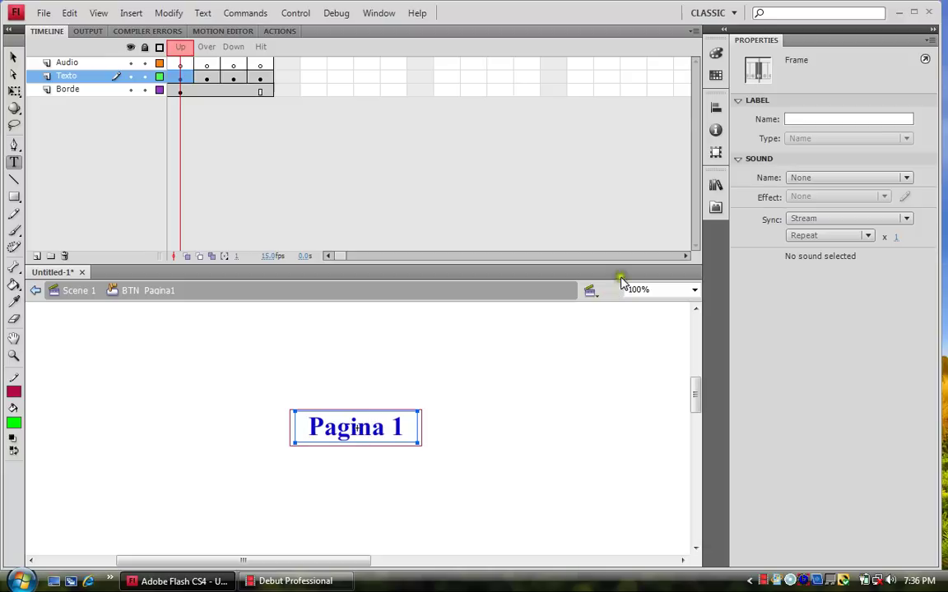
{"action": "left_click", "coordinate": [205, 79]}
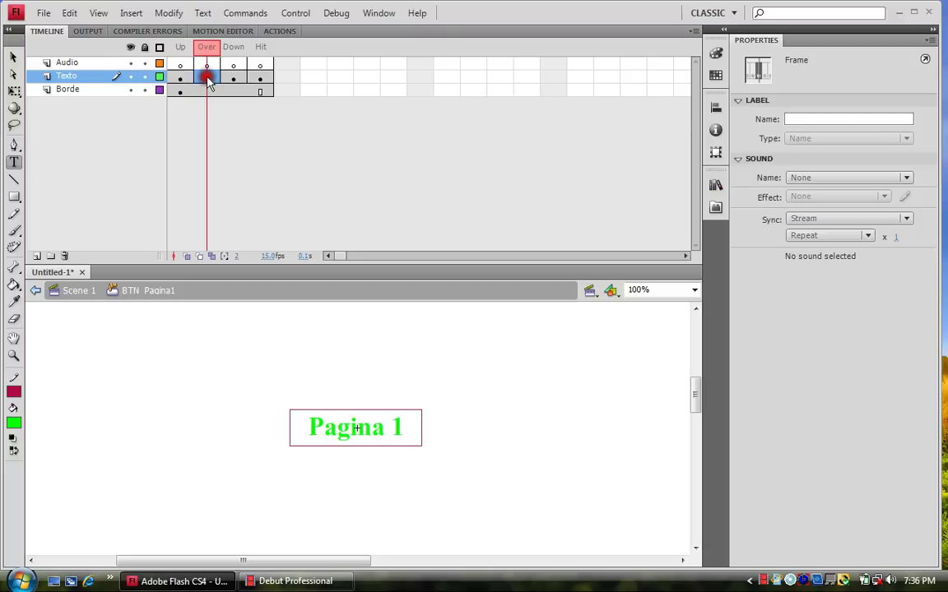
{"action": "left_click", "coordinate": [237, 78]}
{"action": "left_click", "coordinate": [259, 78]}
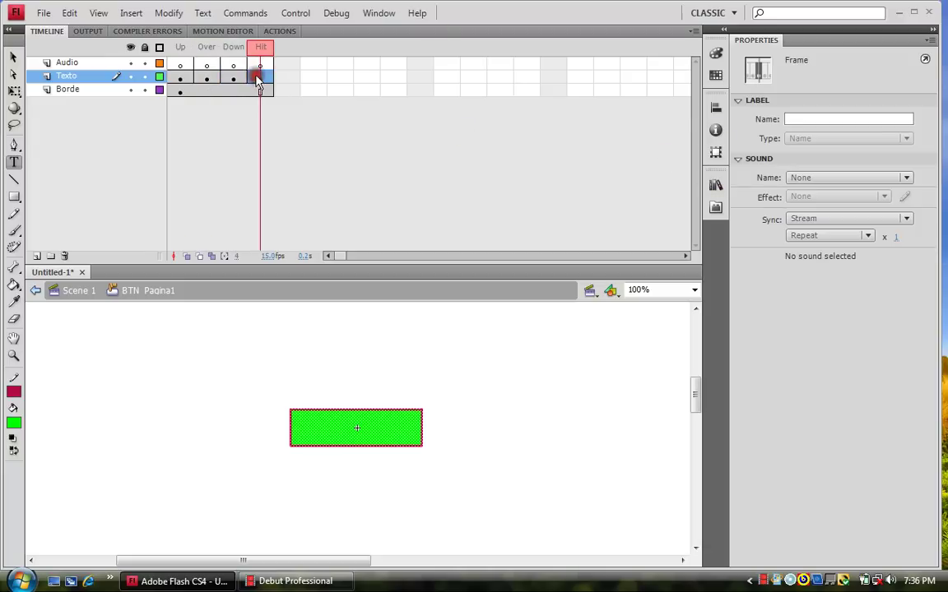
{"action": "left_click", "coordinate": [188, 77]}
{"action": "left_click", "coordinate": [205, 76]}
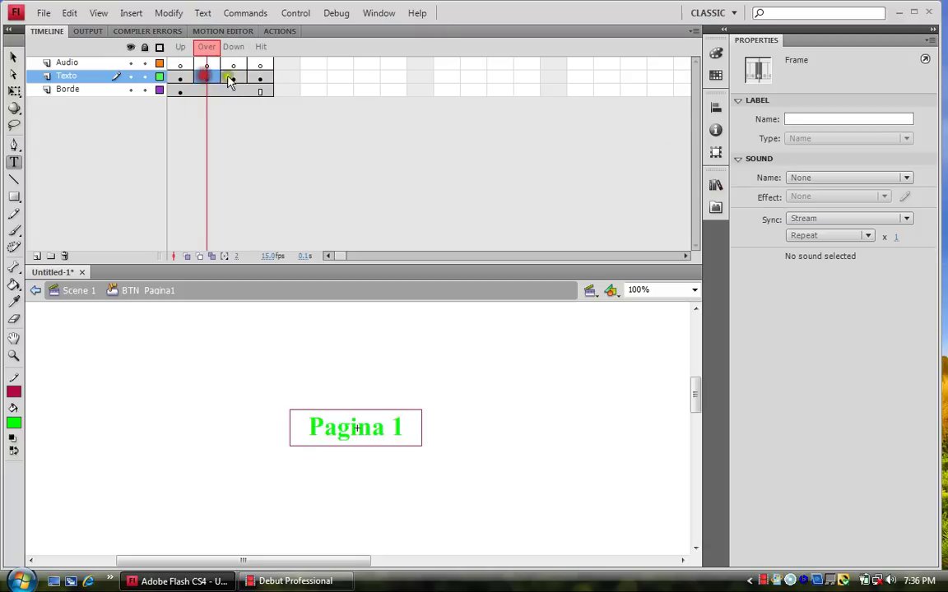
{"action": "left_click", "coordinate": [236, 77]}
{"action": "left_click", "coordinate": [258, 80]}
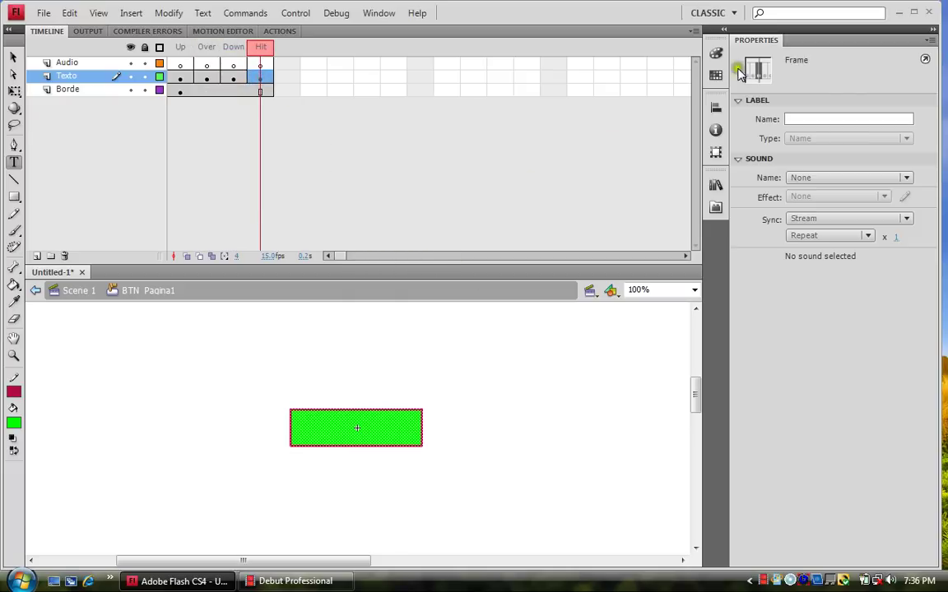
- Edit the BTN_Pagina2 symbol so its text reads Pagina 2 in the Texto layer's Up, Over and Down frames
{"action": "left_click", "coordinate": [715, 184]}
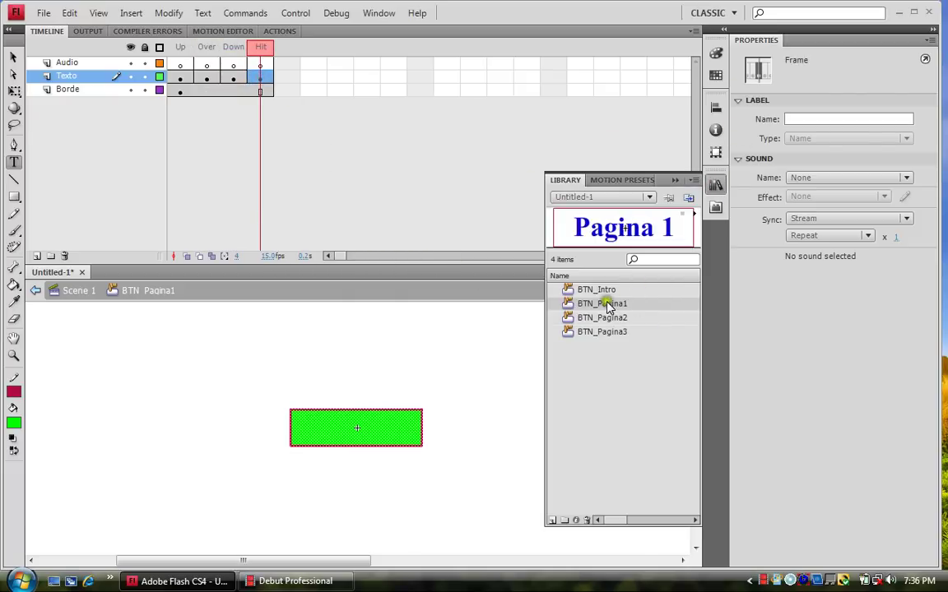
{"action": "double_click", "coordinate": [570, 321]}
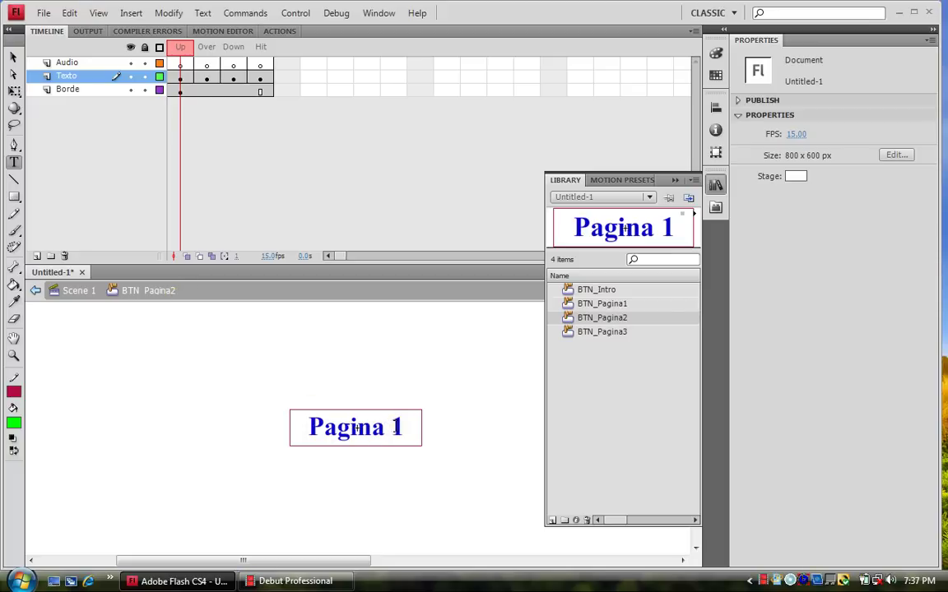
{"action": "left_click", "coordinate": [180, 77]}
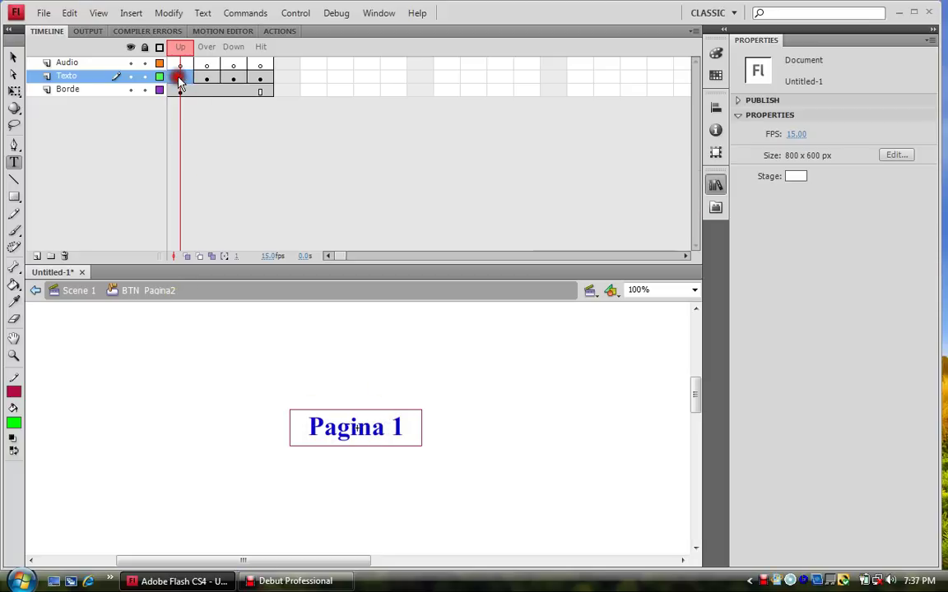
{"action": "double_click", "coordinate": [397, 420]}
{"action": "type", "text": "2"}
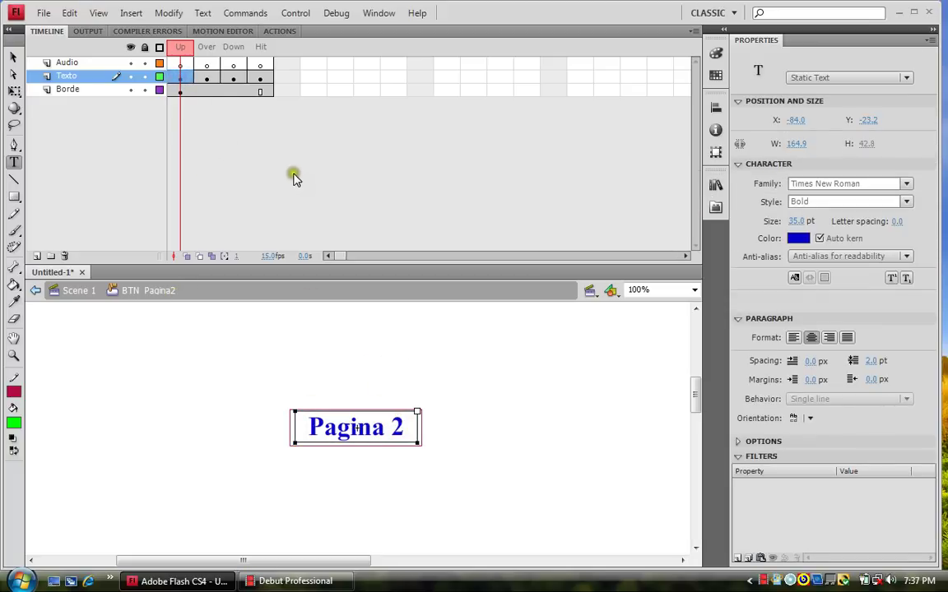
{"action": "left_click", "coordinate": [207, 77]}
{"action": "double_click", "coordinate": [397, 426]}
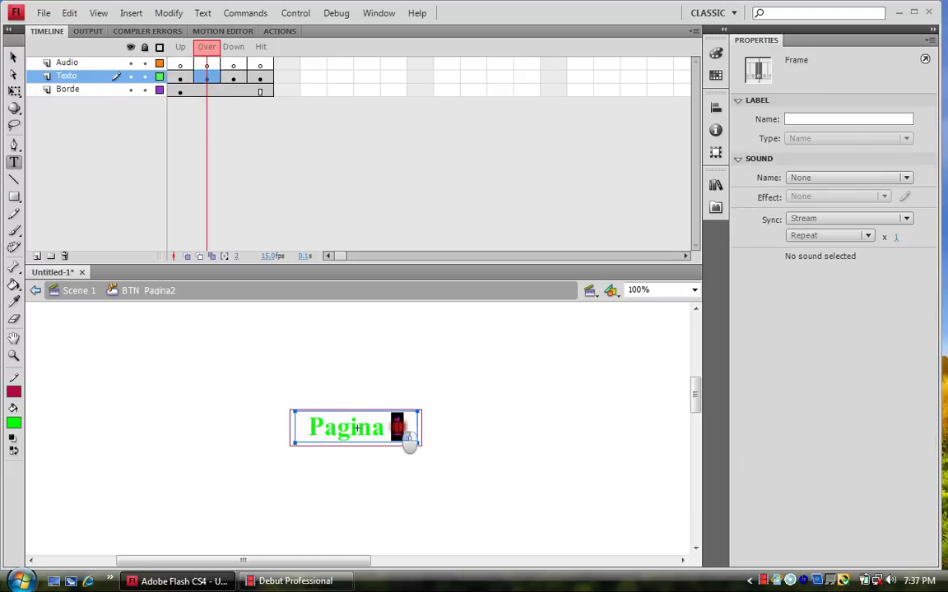
{"action": "type", "text": "2"}
{"action": "left_click", "coordinate": [233, 76]}
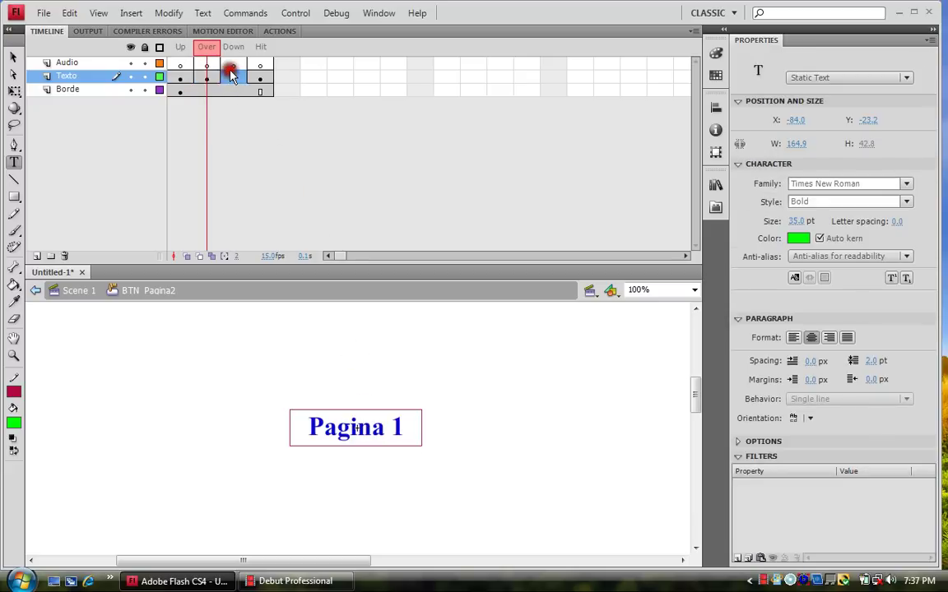
{"action": "double_click", "coordinate": [395, 425]}
{"action": "type", "text": "2"}
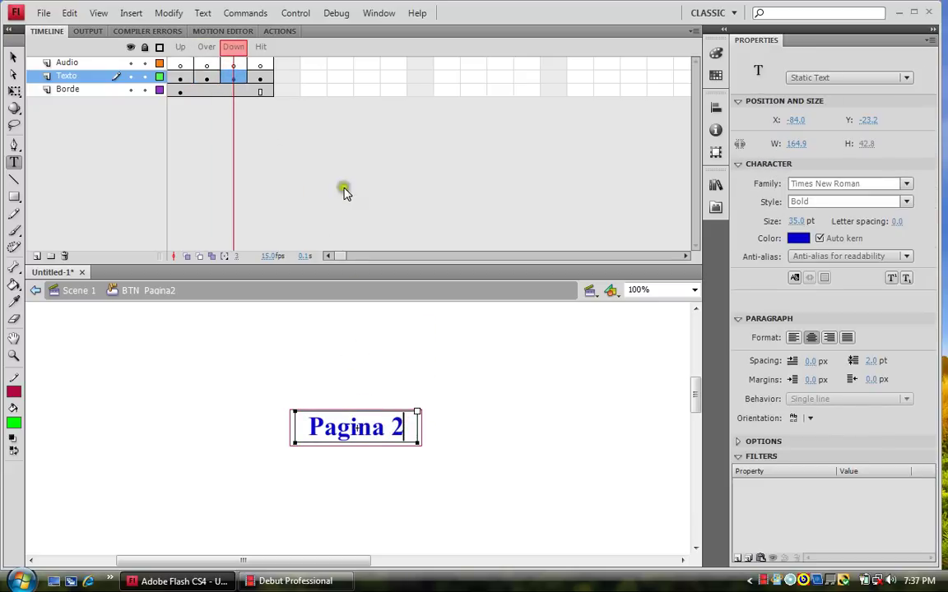
{"action": "left_click", "coordinate": [260, 76]}
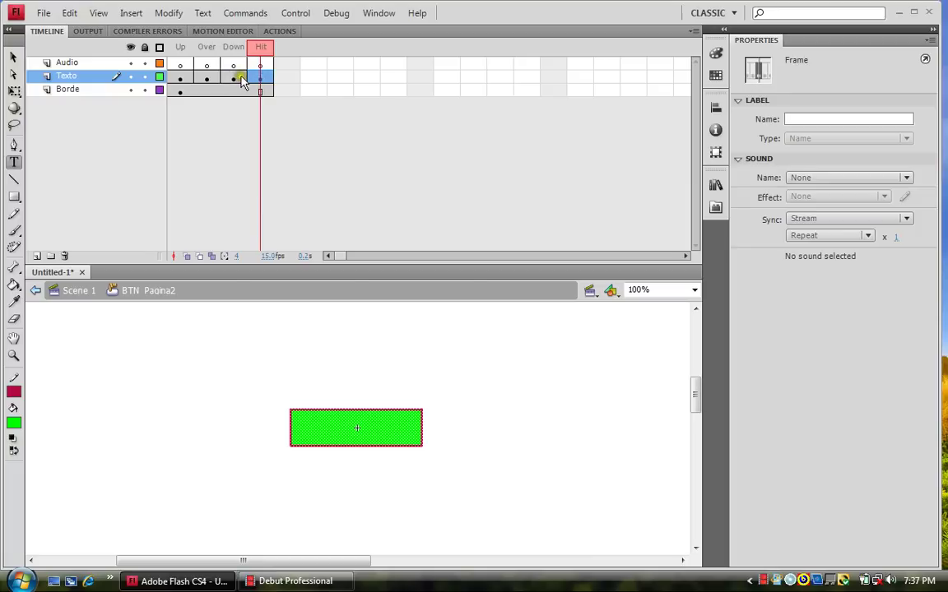
- Edit the BTN_Pagina3 symbol so its text reads Pagina 3 in the Up, Over and Down frames, and return to Scene 1
{"action": "left_click", "coordinate": [715, 184]}
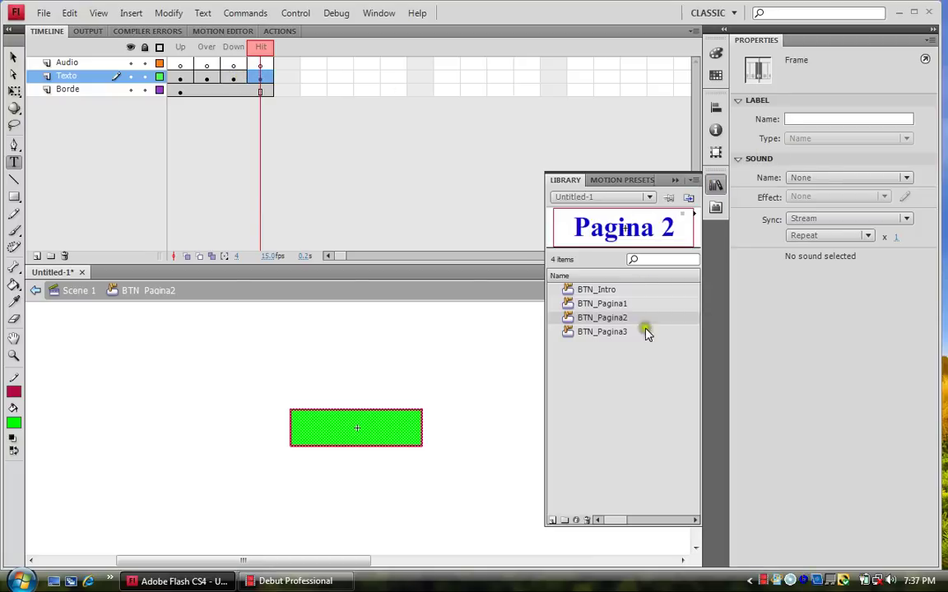
{"action": "double_click", "coordinate": [566, 332]}
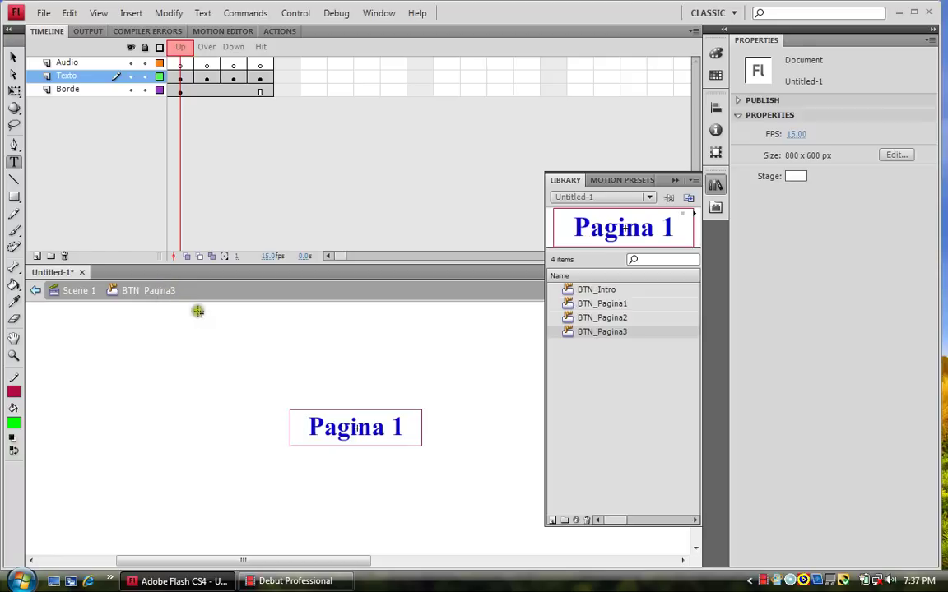
{"action": "double_click", "coordinate": [394, 429]}
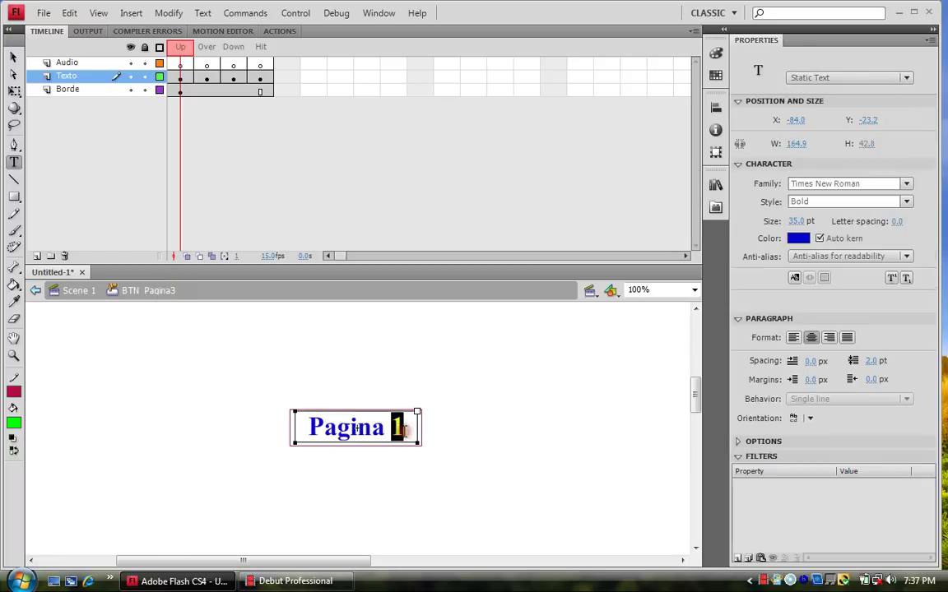
{"action": "type", "text": "3"}
{"action": "left_click", "coordinate": [206, 76]}
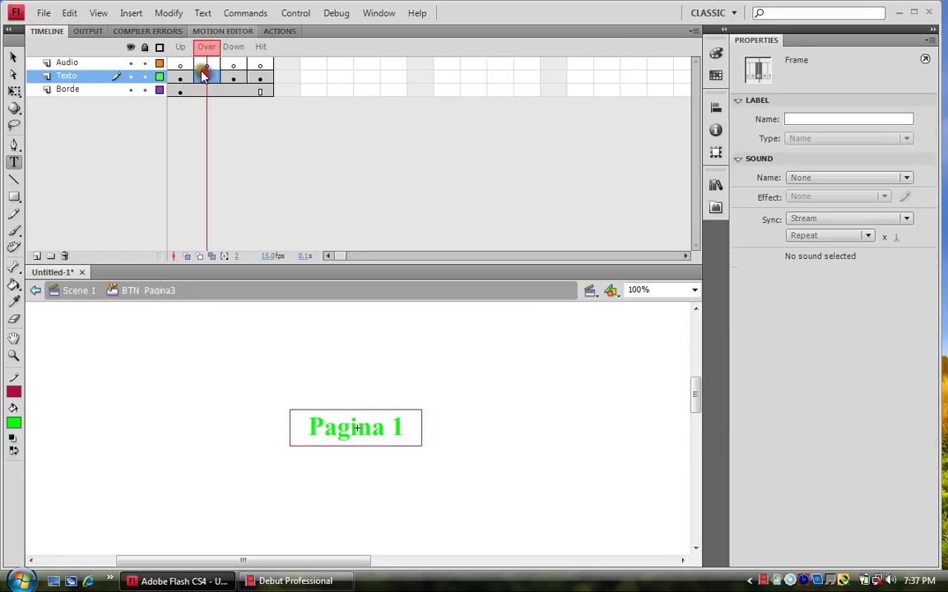
{"action": "double_click", "coordinate": [395, 429]}
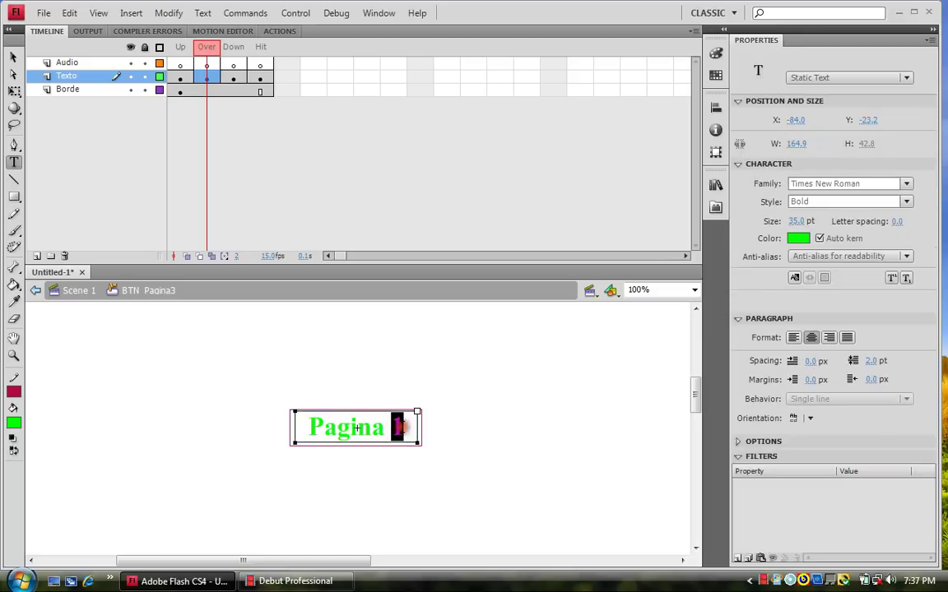
{"action": "type", "text": "3"}
{"action": "left_click", "coordinate": [233, 76]}
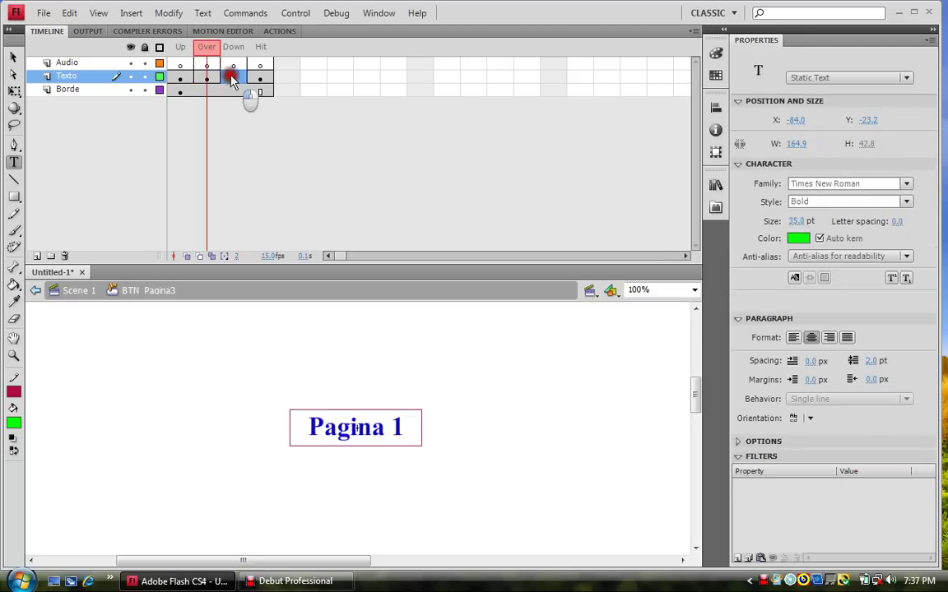
{"action": "double_click", "coordinate": [398, 427]}
{"action": "type", "text": "3"}
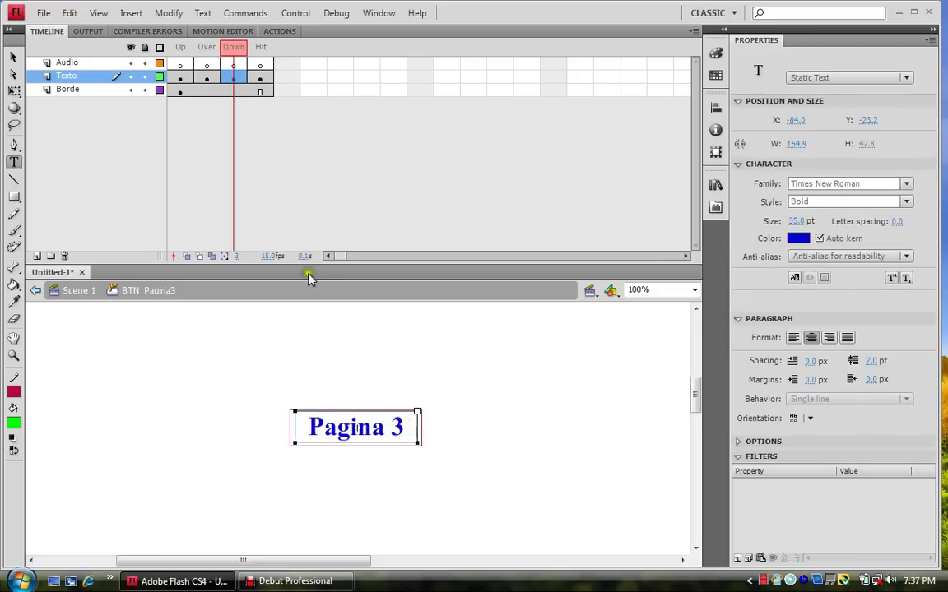
{"action": "left_click", "coordinate": [257, 77]}
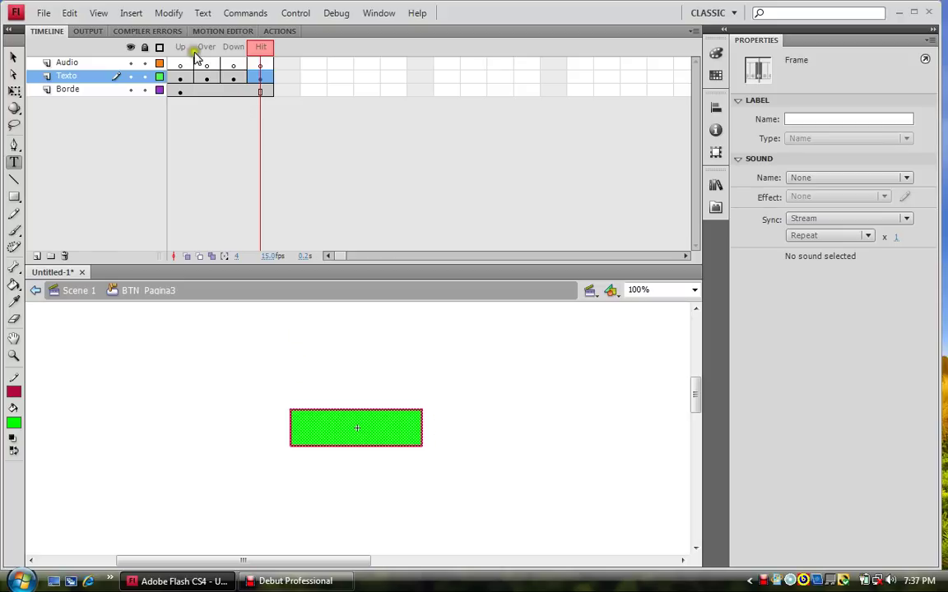
{"action": "left_click", "coordinate": [85, 291]}
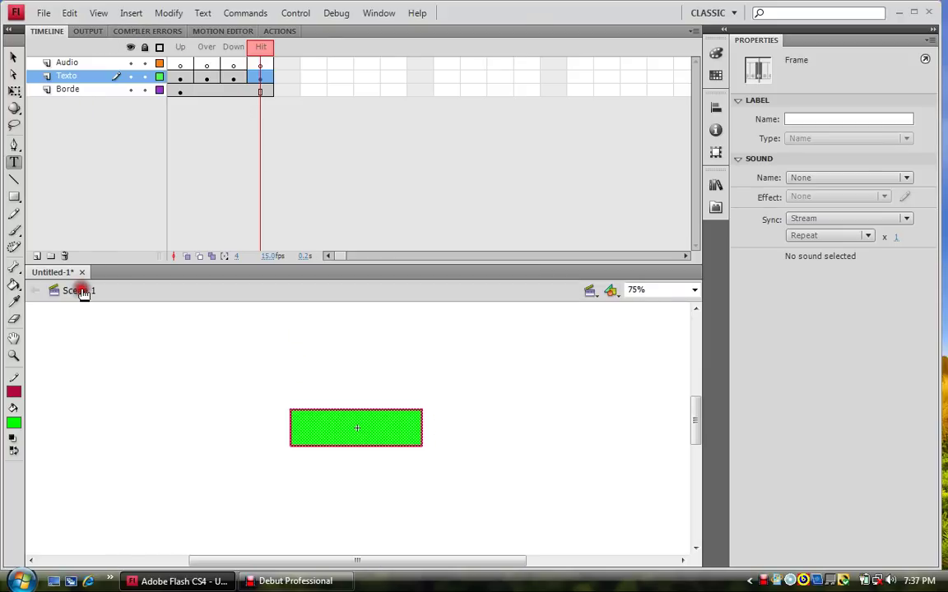
- Place BTN_Pagina1, BTN_Pagina2 and BTN_Pagina3 from the library on the Buttons layer, stacked in a column below the Intro button
{"action": "left_click", "coordinate": [714, 185]}
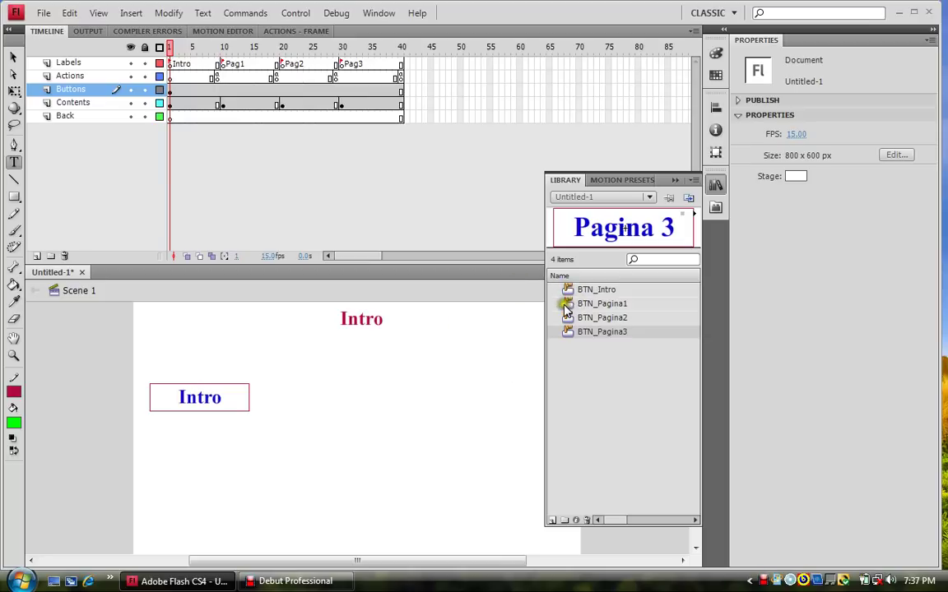
{"action": "left_click_drag", "start_coordinate": [570, 309], "coordinate": [205, 434]}
{"action": "left_click_drag", "start_coordinate": [602, 317], "coordinate": [200, 483]}
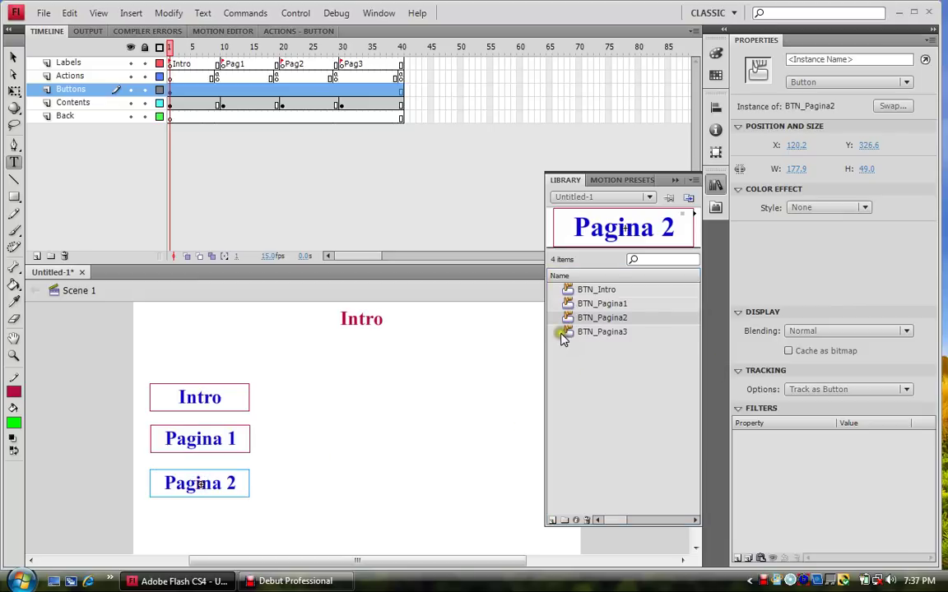
{"action": "left_click_drag", "start_coordinate": [563, 333], "coordinate": [203, 522]}
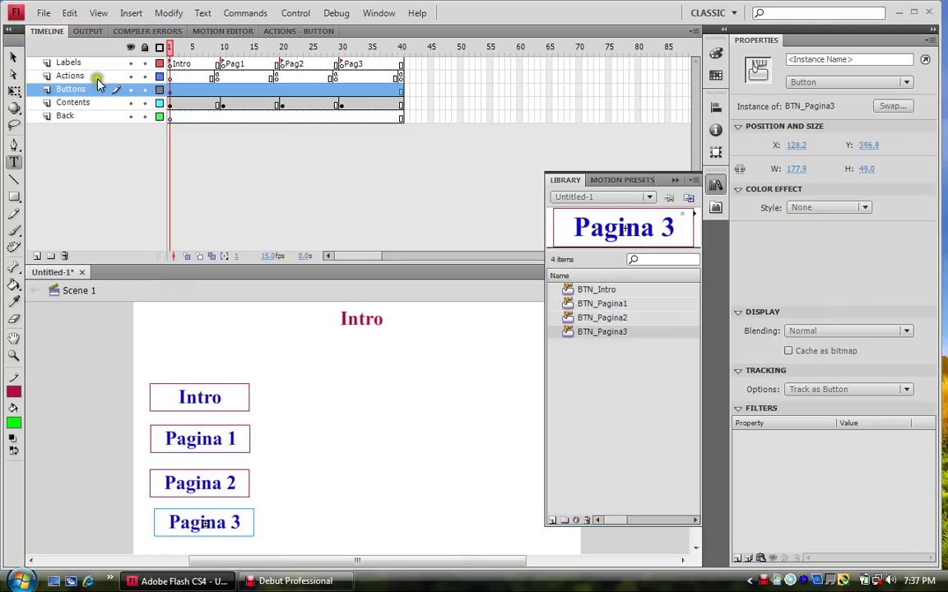
- Align the Intro, Pagina 1, Pagina 2 and Pagina 3 buttons to the left edge of the stage
{"action": "left_click", "coordinate": [13, 56]}
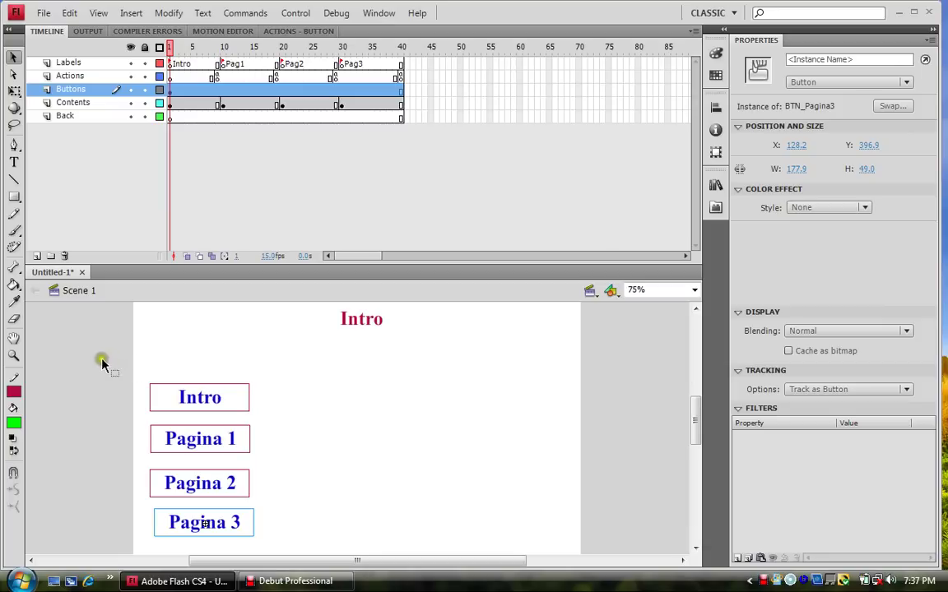
{"action": "left_click_drag", "start_coordinate": [103, 362], "coordinate": [319, 553]}
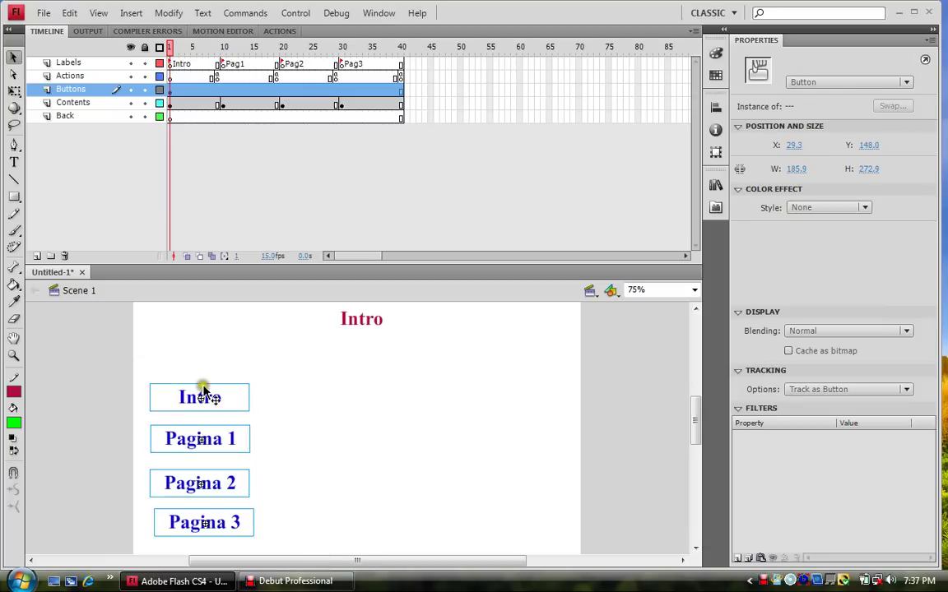
{"action": "left_click_drag", "start_coordinate": [179, 399], "coordinate": [296, 546]}
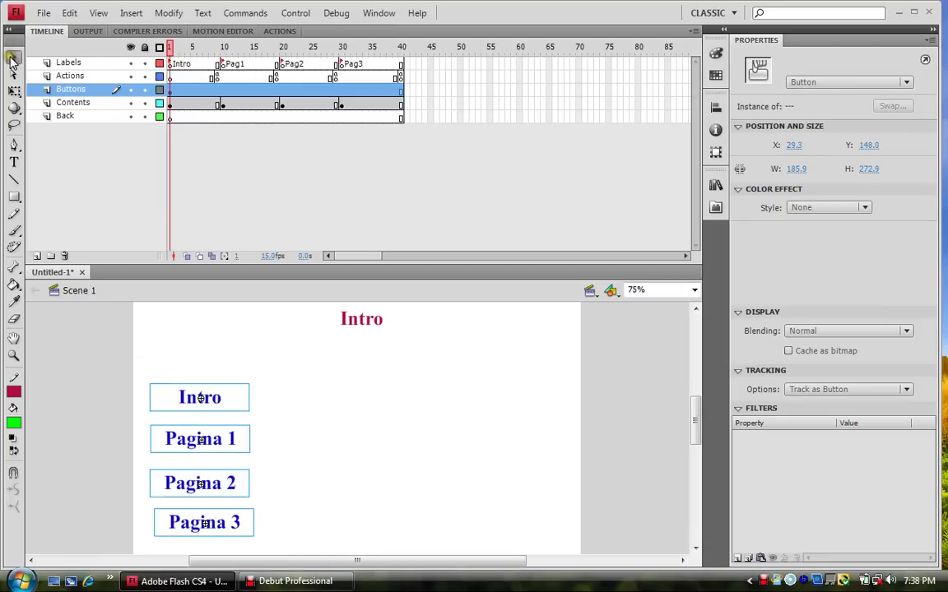
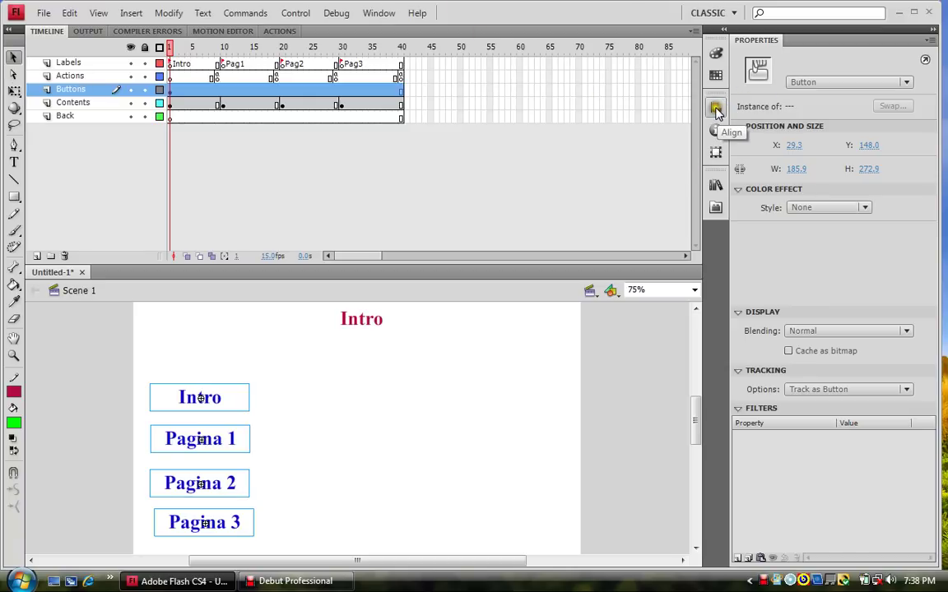
{"action": "left_click", "coordinate": [377, 13]}
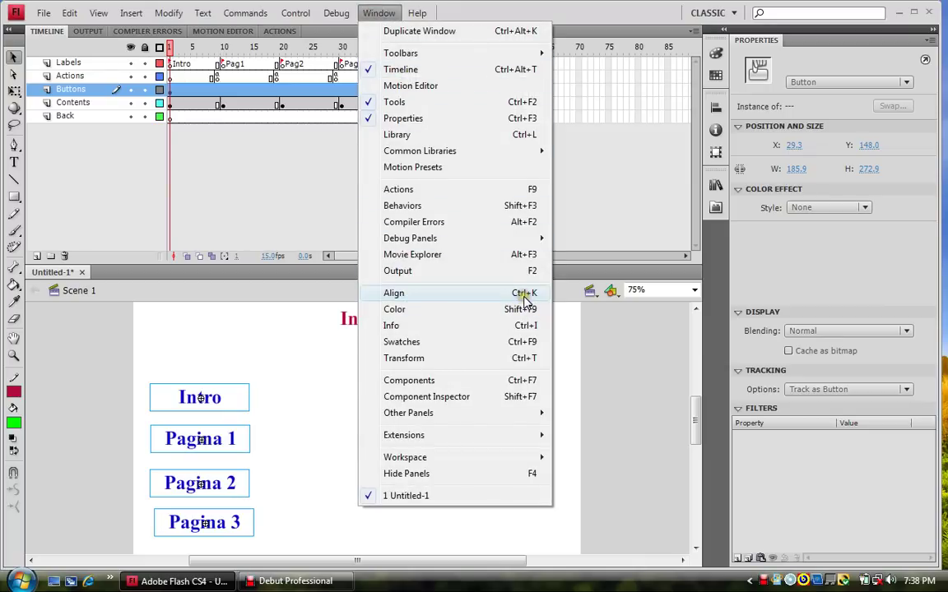
{"action": "left_click", "coordinate": [716, 111]}
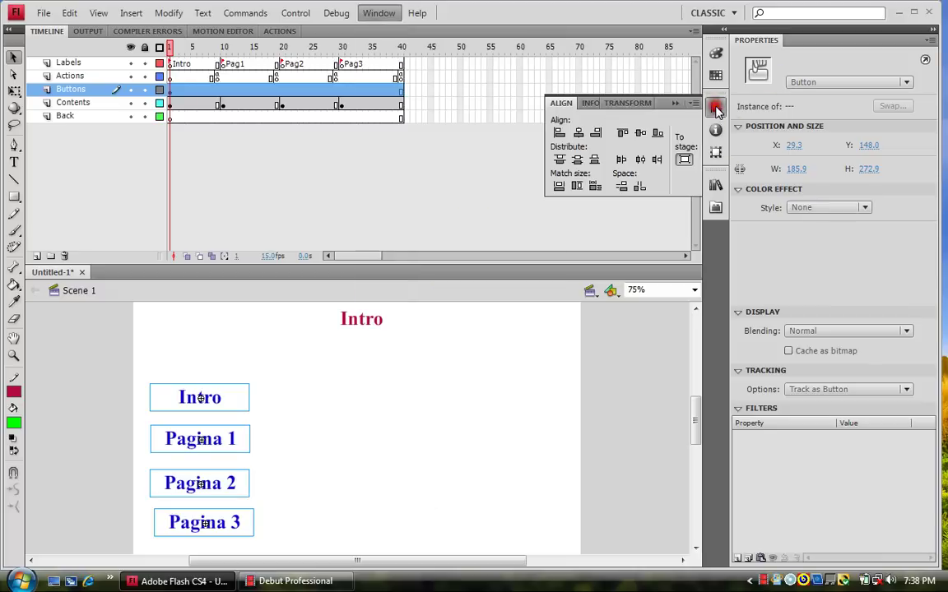
{"action": "left_click", "coordinate": [559, 133]}
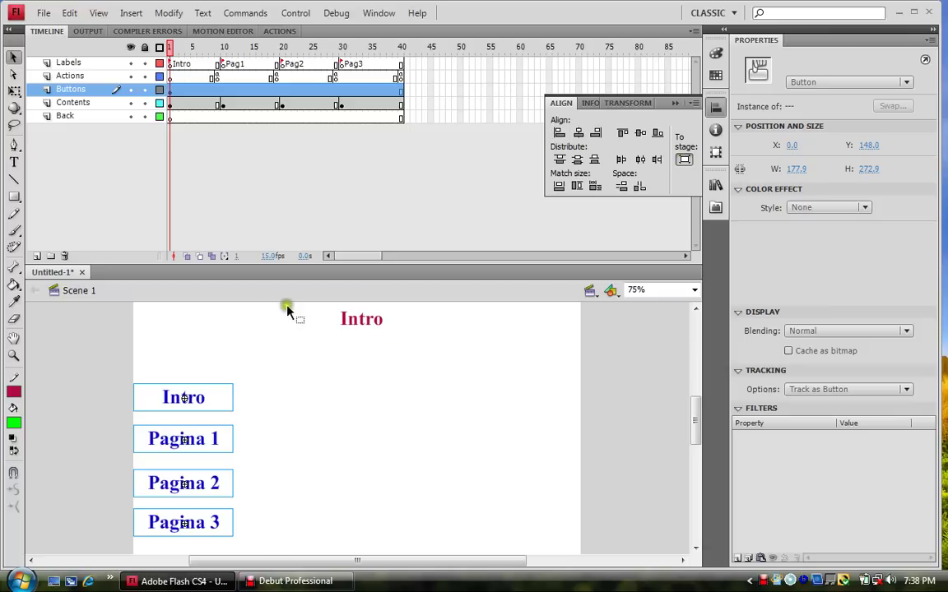
- Turn off alignment relative to the stage and space the four buttons evenly in the vertical direction
{"action": "left_click", "coordinate": [685, 159]}
{"action": "left_click_drag", "start_coordinate": [109, 364], "coordinate": [263, 551]}
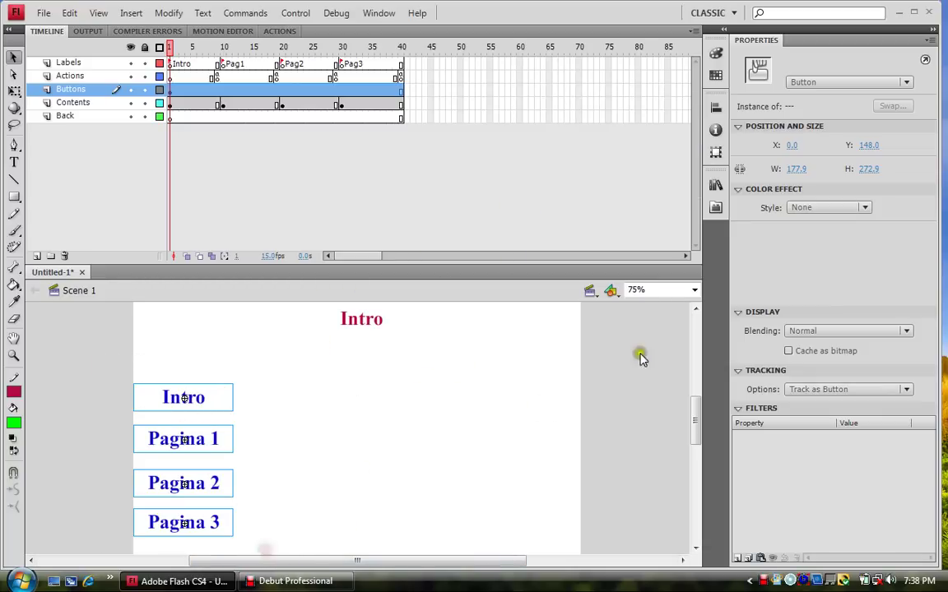
{"action": "left_click", "coordinate": [716, 152]}
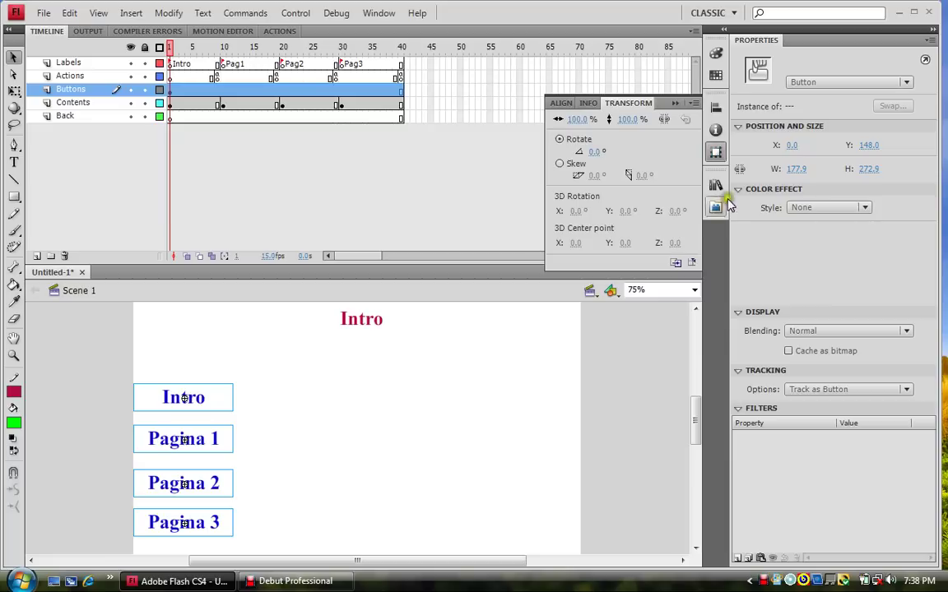
{"action": "left_click", "coordinate": [716, 107]}
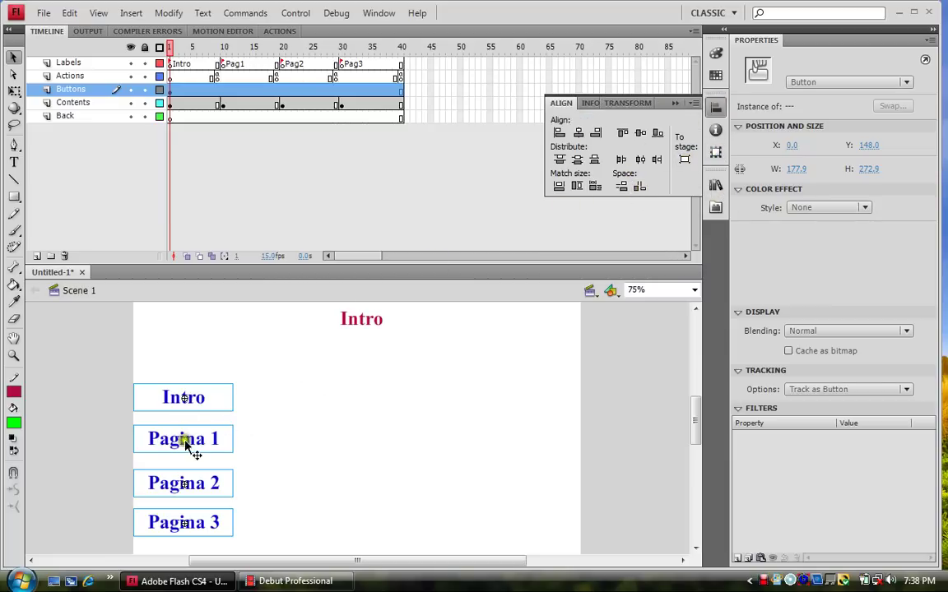
{"action": "left_click", "coordinate": [622, 188]}
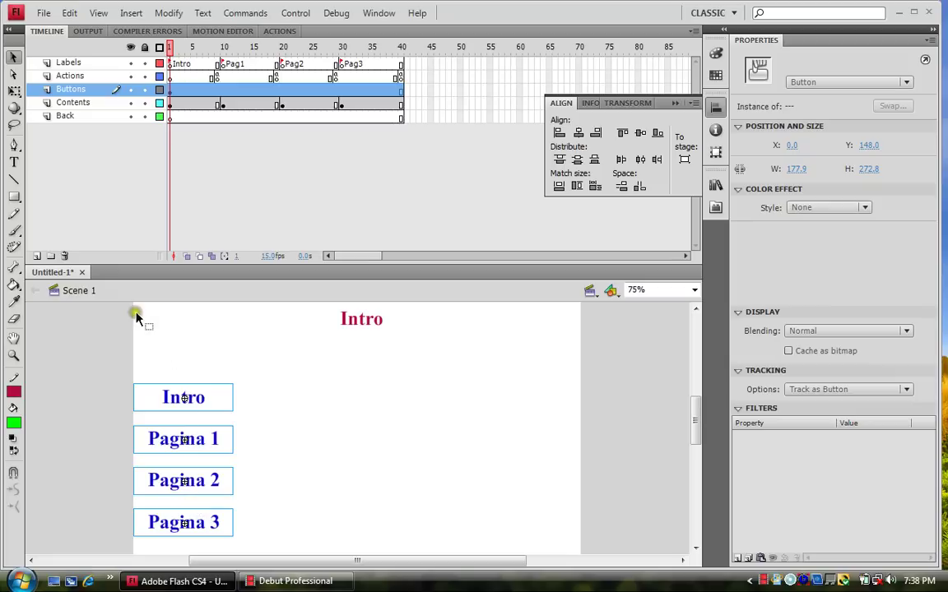
{"action": "left_click", "coordinate": [111, 331]}
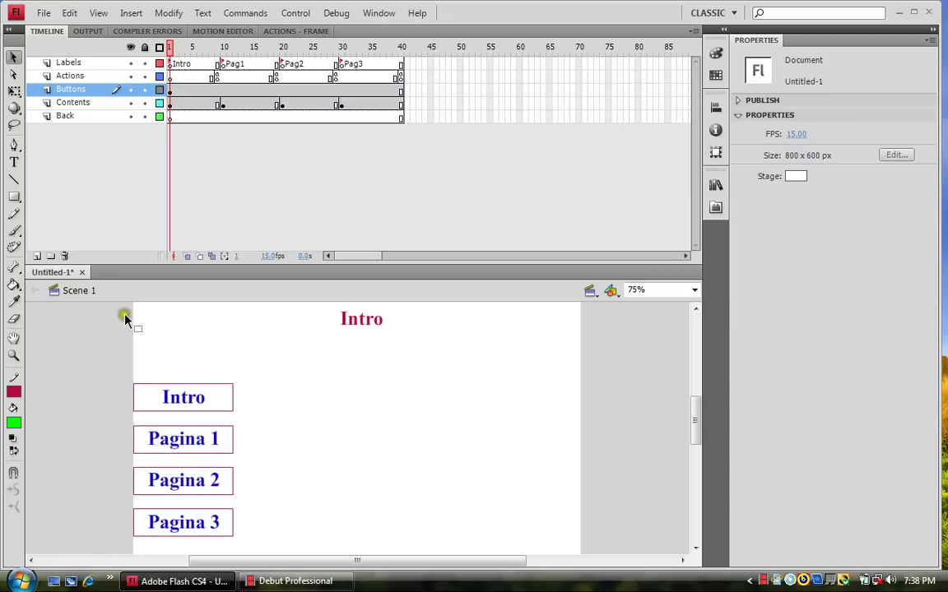
- Test the movie, try the navigation buttons in the preview, and close it
{"action": "key", "text": "ctrl+Return"}
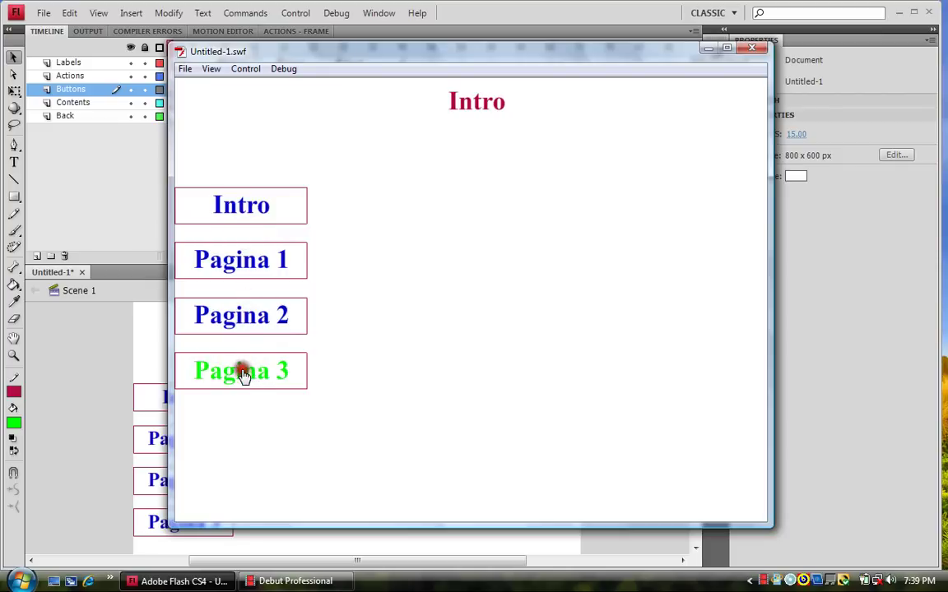
{"action": "left_click", "coordinate": [236, 211]}
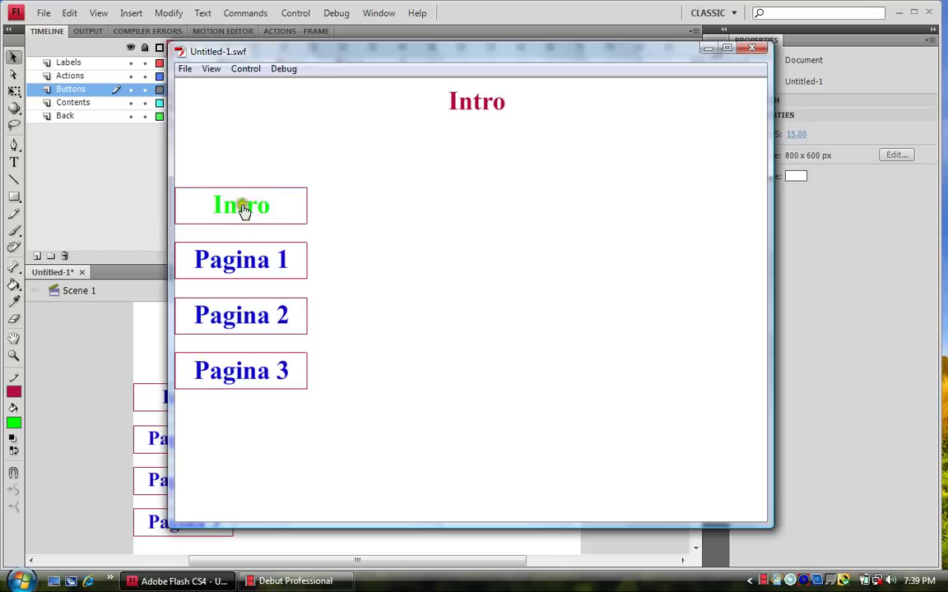
{"action": "left_click", "coordinate": [757, 50]}
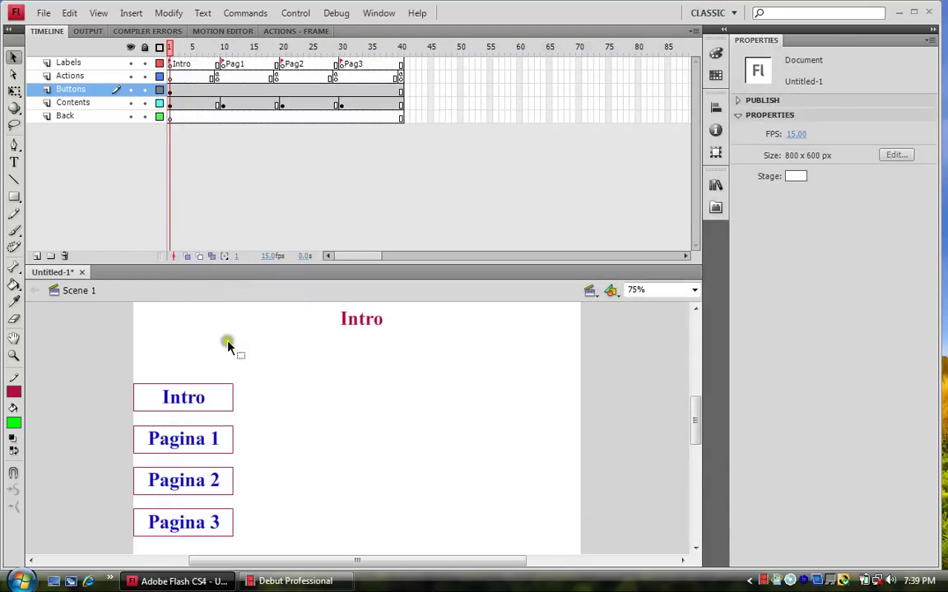
- Give the Intro button a goto action on release that goes to and plays the frame label Intro
{"action": "left_click", "coordinate": [178, 401]}
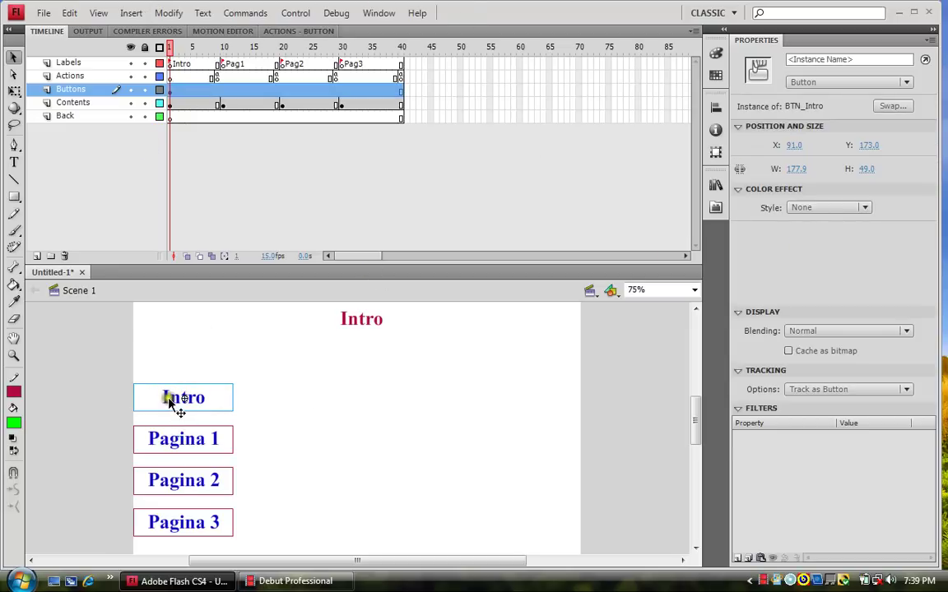
{"action": "left_click", "coordinate": [295, 32]}
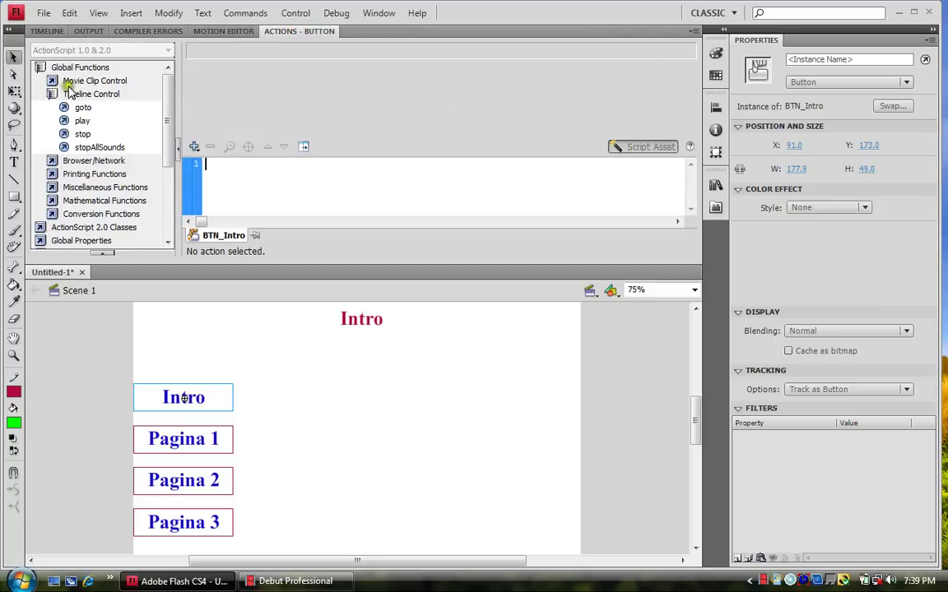
{"action": "left_click", "coordinate": [82, 108]}
{"action": "double_click", "coordinate": [83, 108]}
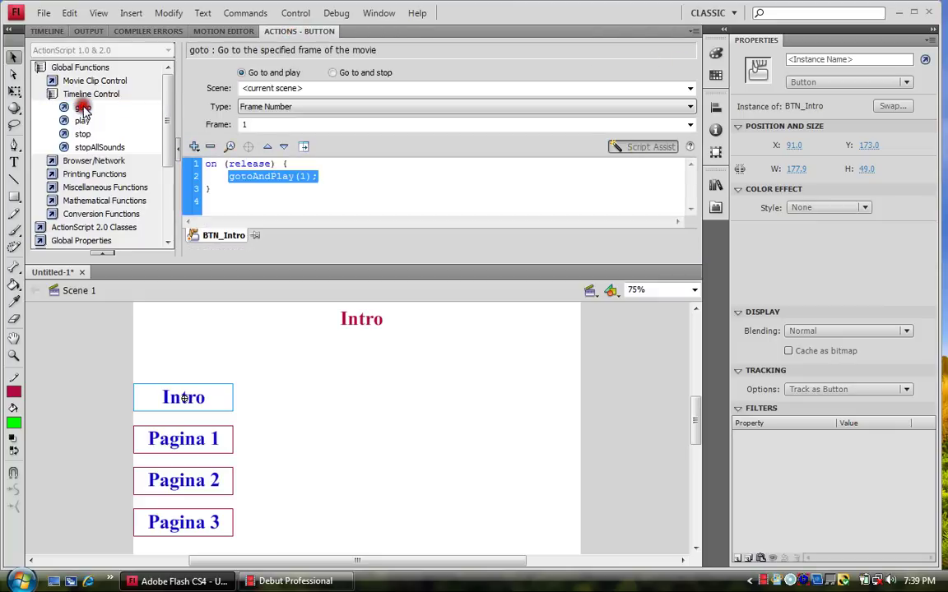
{"action": "left_click", "coordinate": [285, 114]}
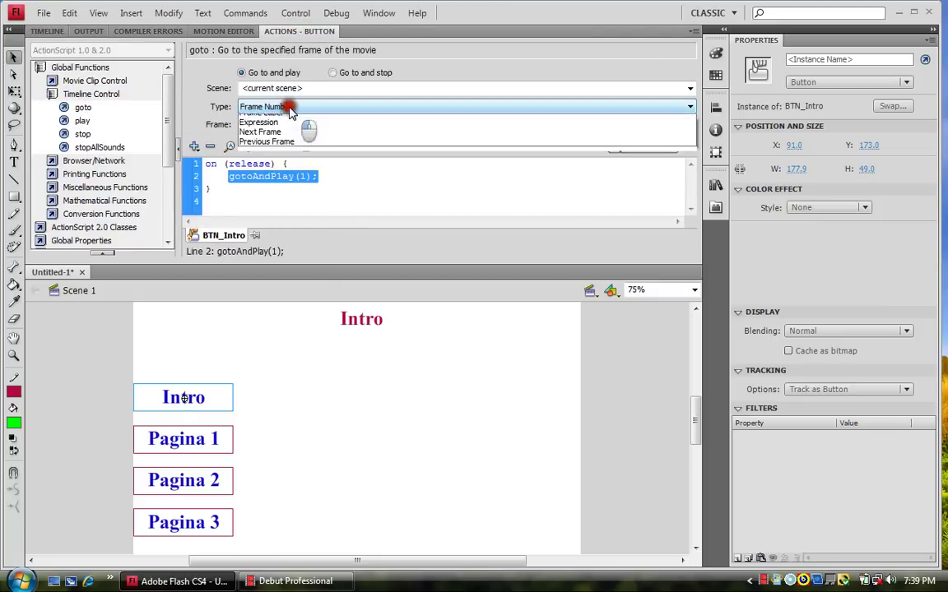
{"action": "left_click", "coordinate": [292, 132]}
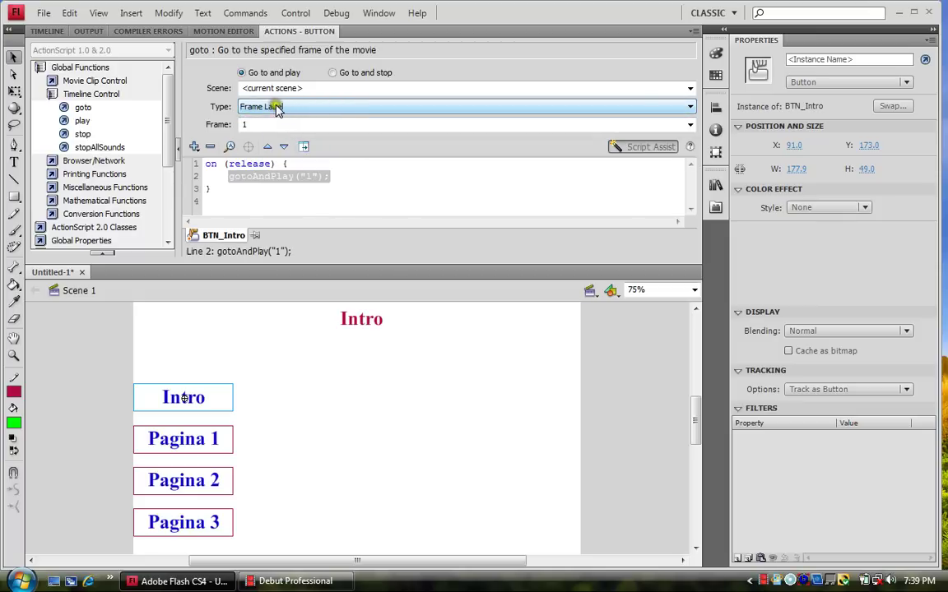
{"action": "left_click", "coordinate": [48, 32]}
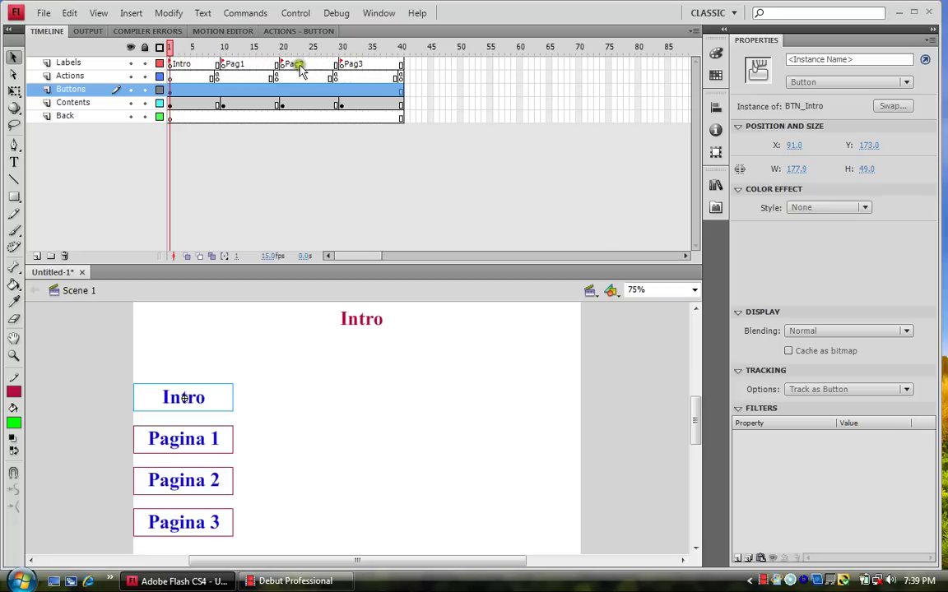
{"action": "left_click", "coordinate": [255, 31]}
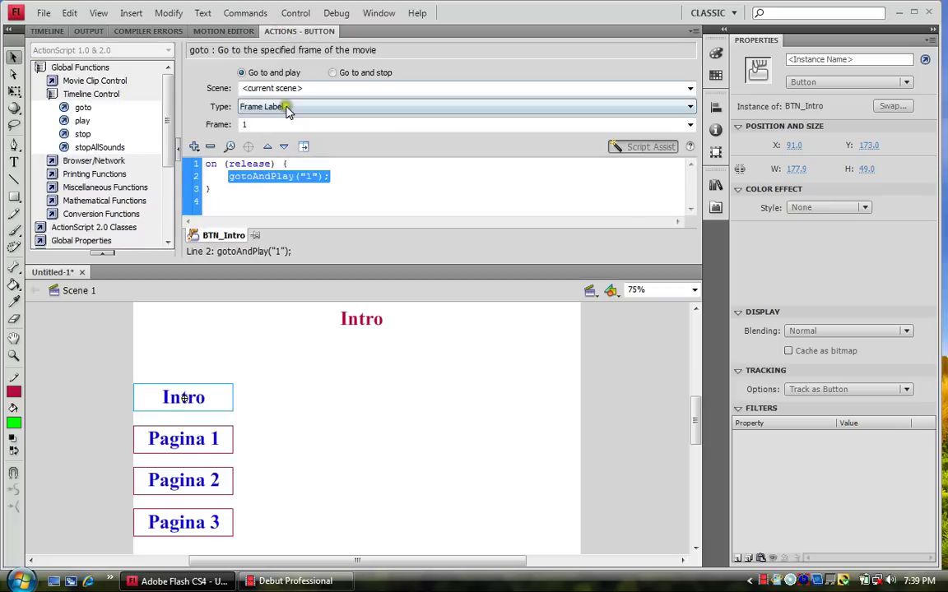
{"action": "left_click", "coordinate": [689, 125]}
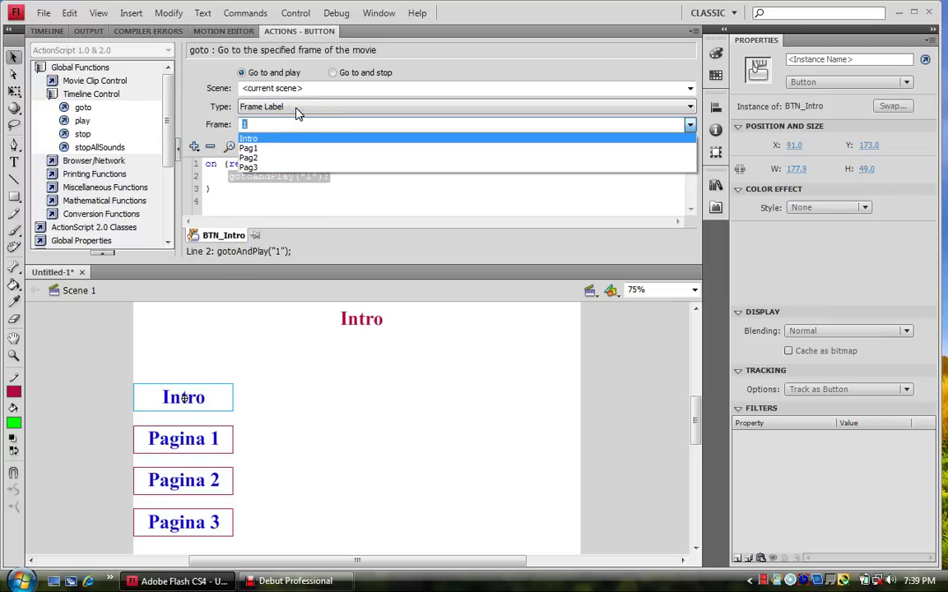
{"action": "left_click", "coordinate": [279, 141]}
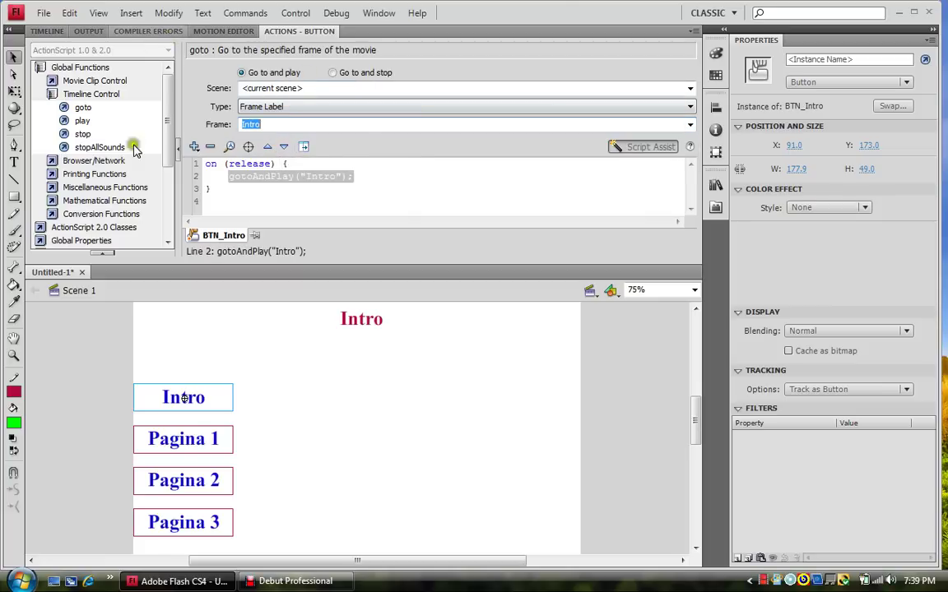
- Give the Pagina 1 button a goto action on release that goes to and plays the frame label Pag1
{"action": "left_click", "coordinate": [194, 445]}
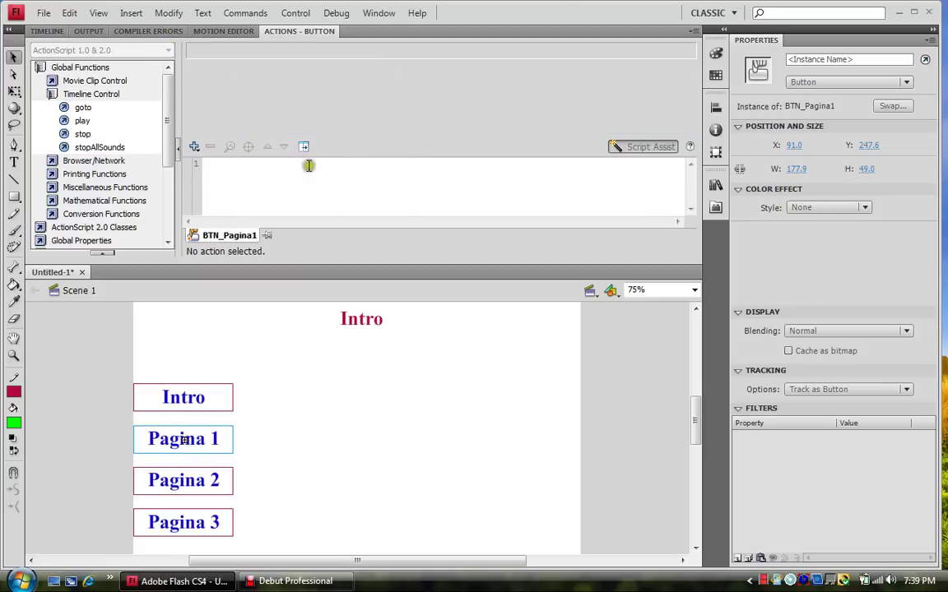
{"action": "double_click", "coordinate": [83, 108]}
{"action": "left_click", "coordinate": [412, 106]}
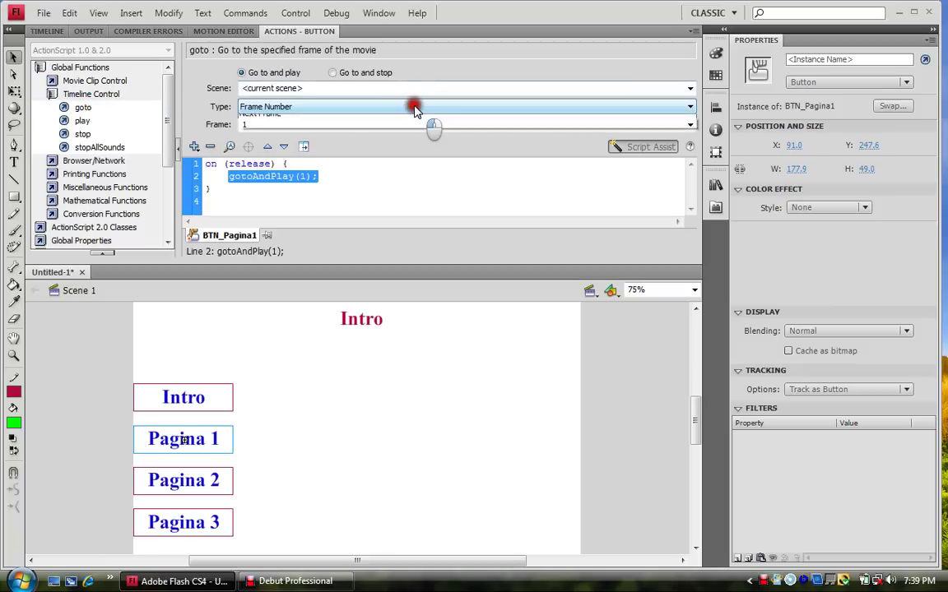
{"action": "left_click", "coordinate": [399, 131]}
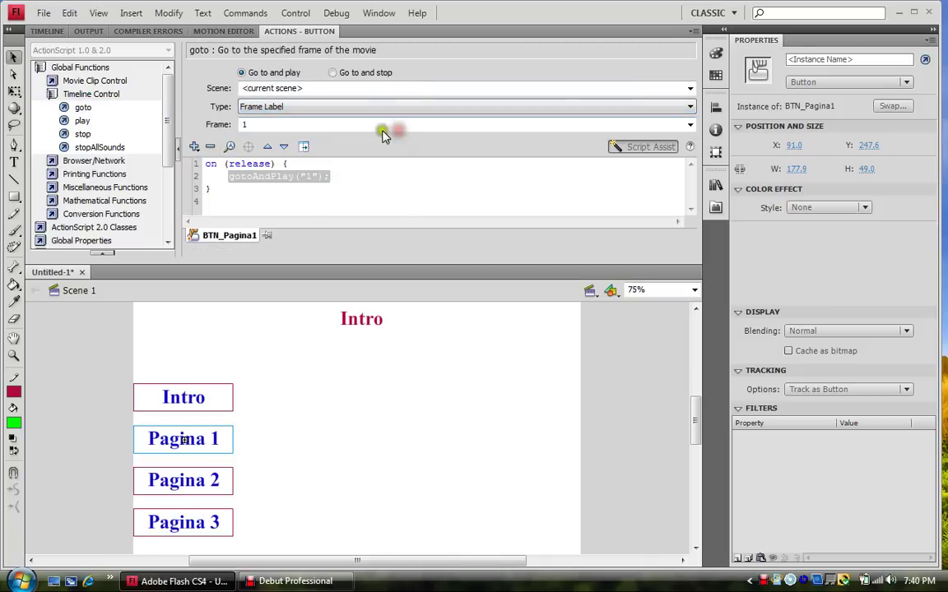
{"action": "left_click", "coordinate": [689, 124]}
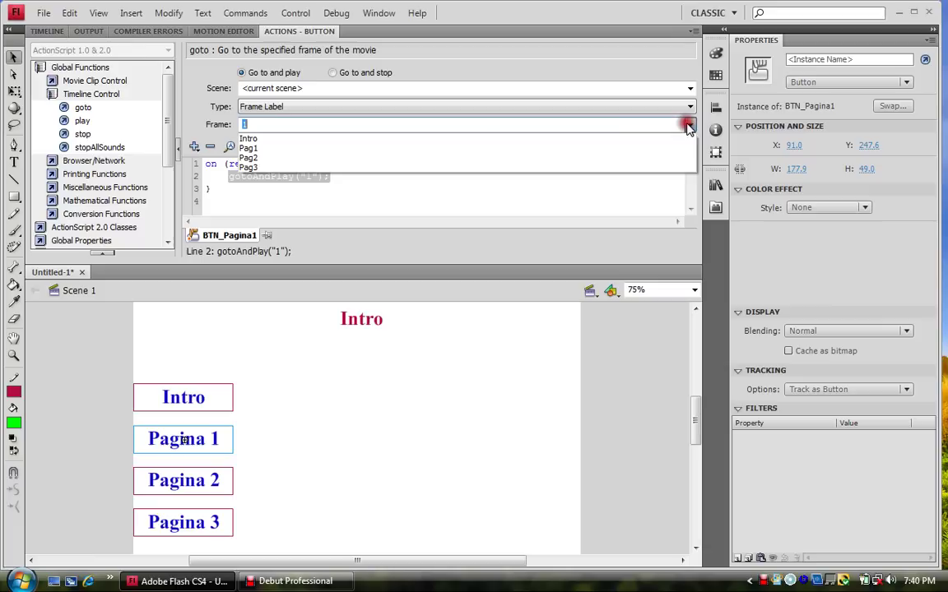
{"action": "left_click", "coordinate": [408, 148]}
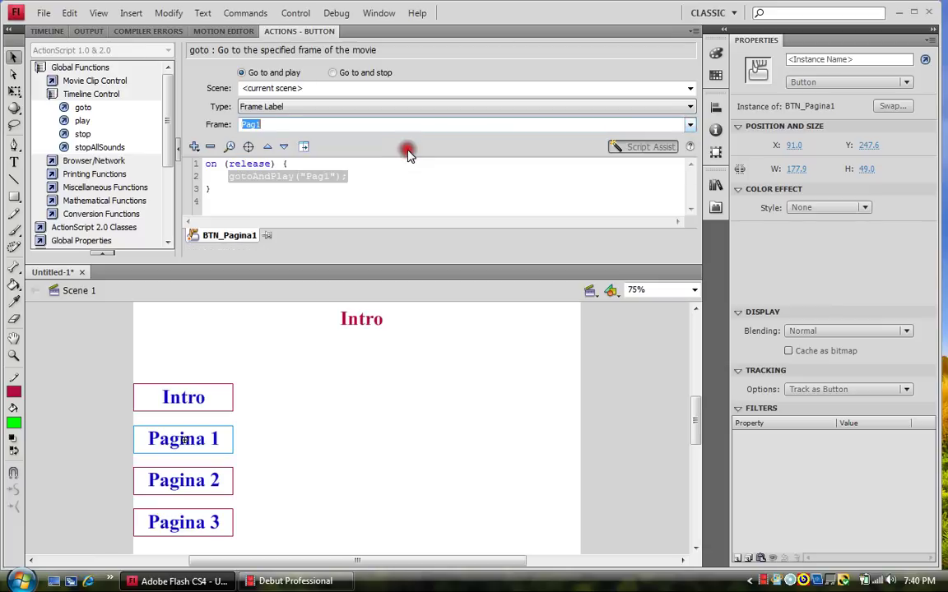
- Give the Pagina 2 button a goto action on release that goes to and plays the frame label Pag2
{"action": "left_click", "coordinate": [189, 485]}
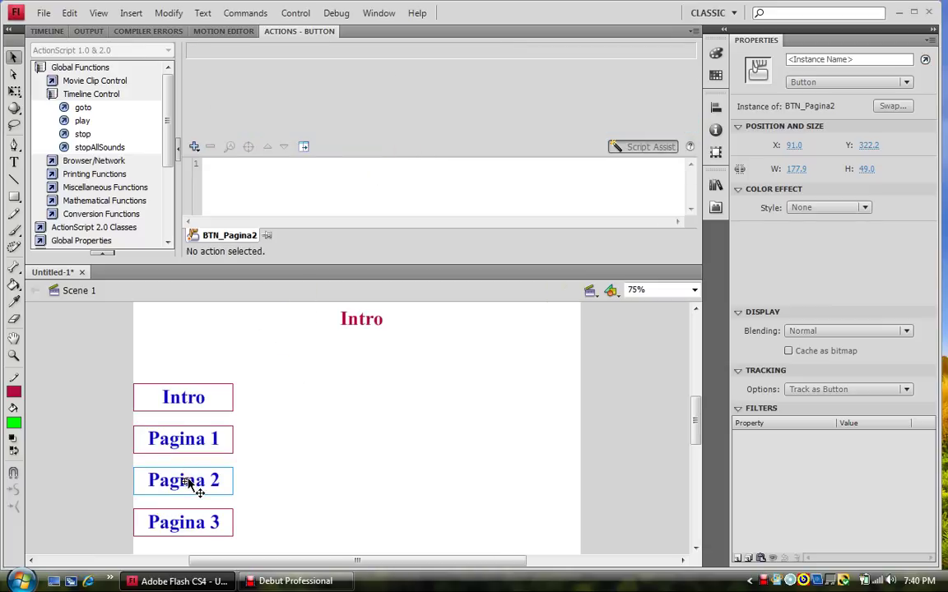
{"action": "left_click", "coordinate": [84, 109]}
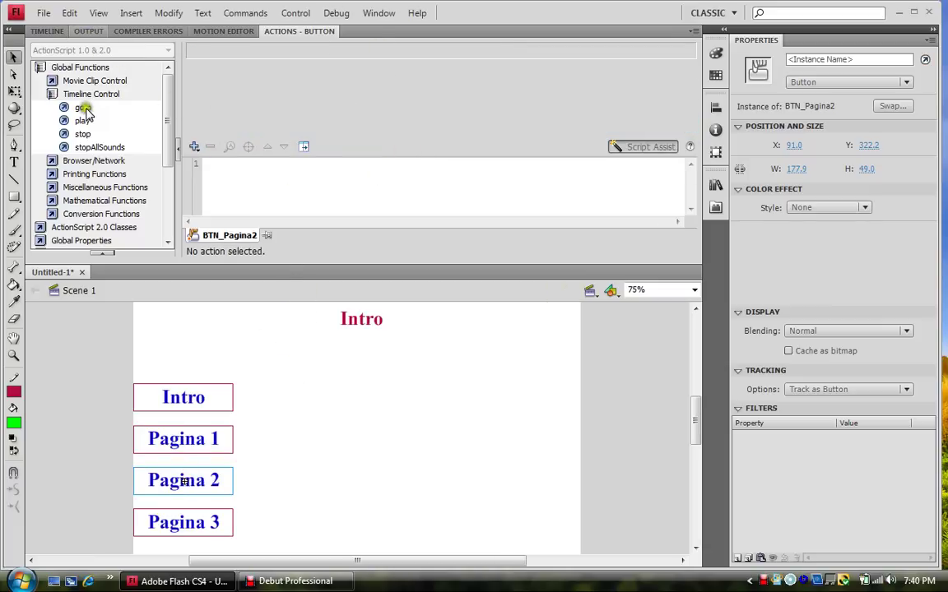
{"action": "double_click", "coordinate": [84, 108]}
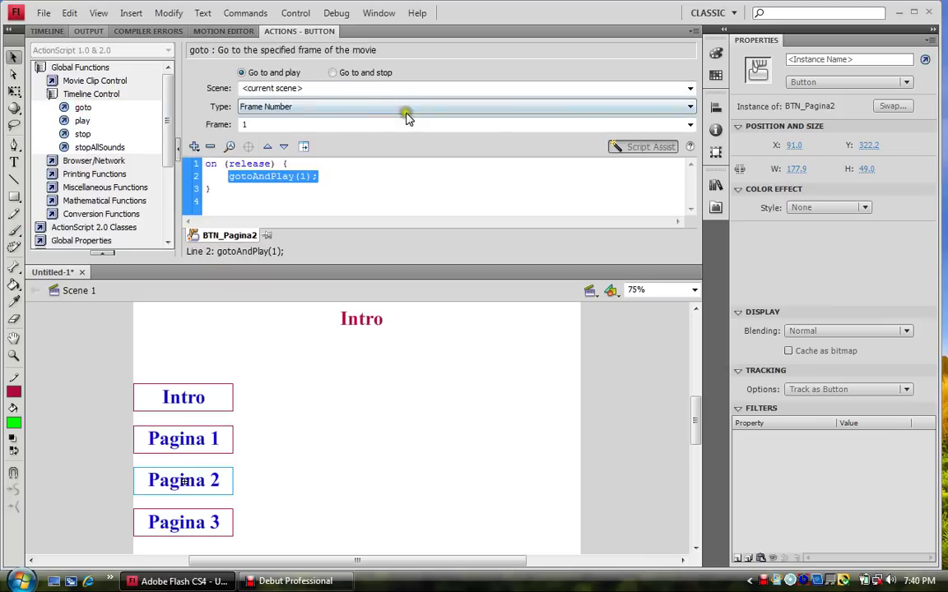
{"action": "left_click", "coordinate": [385, 110]}
{"action": "left_click", "coordinate": [362, 132]}
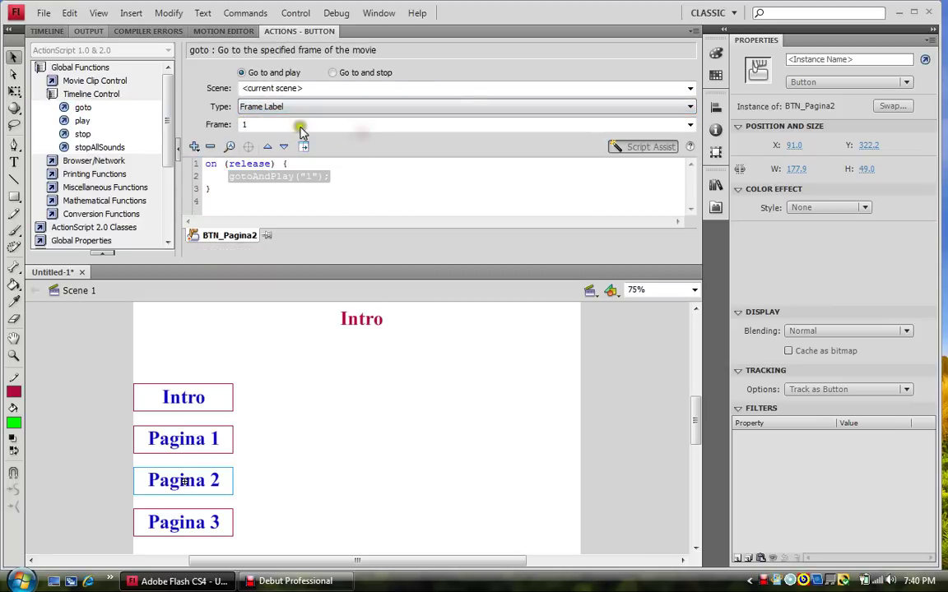
{"action": "left_click", "coordinate": [689, 124]}
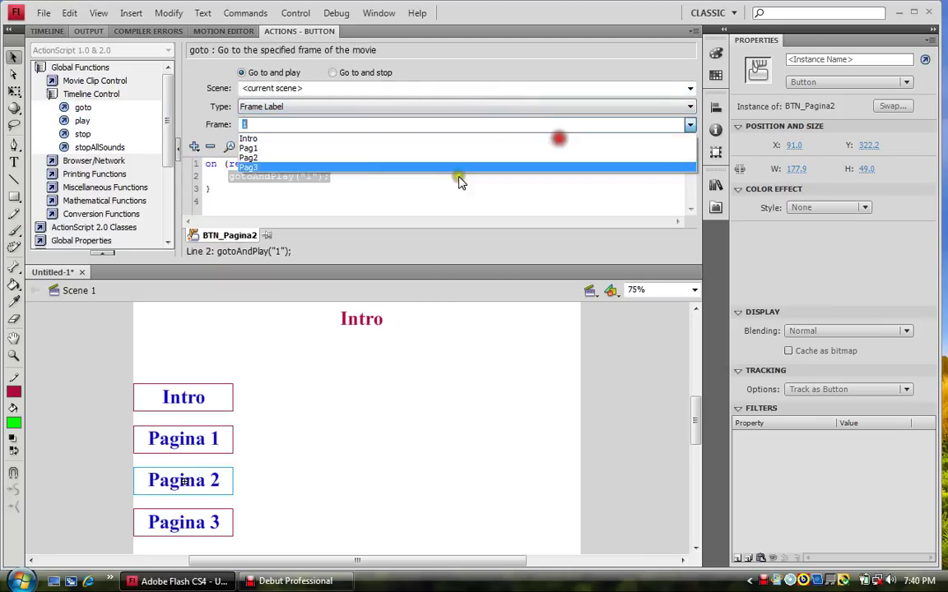
{"action": "left_click", "coordinate": [351, 156]}
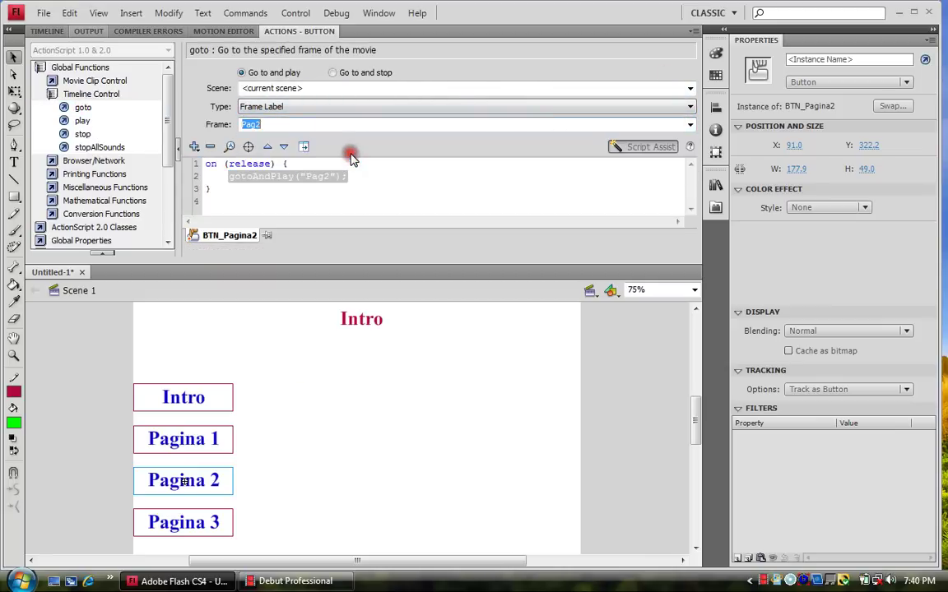
- Give the Pagina 3 button a goto action on release that goes to and plays the frame label Pag3
{"action": "left_click", "coordinate": [188, 527]}
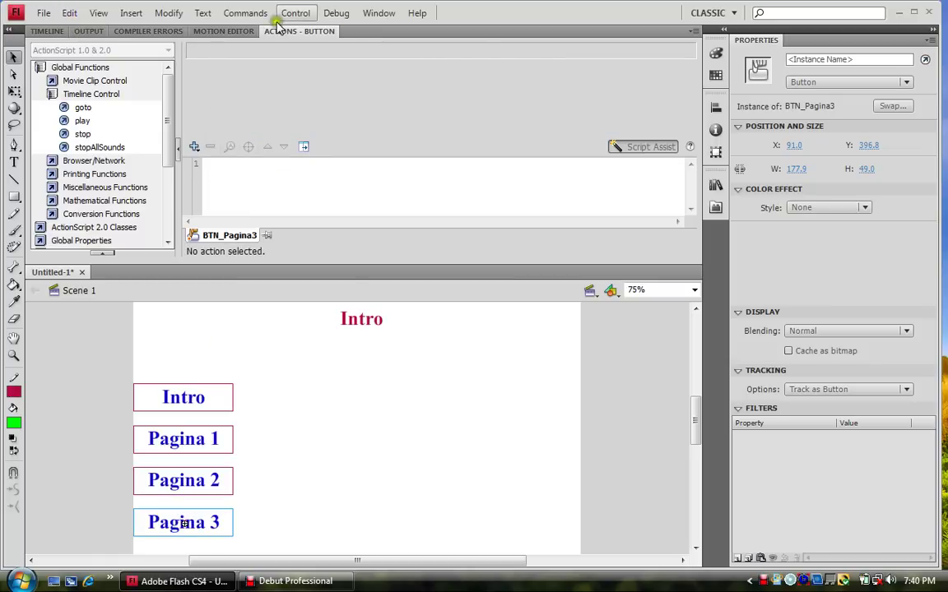
{"action": "double_click", "coordinate": [82, 111]}
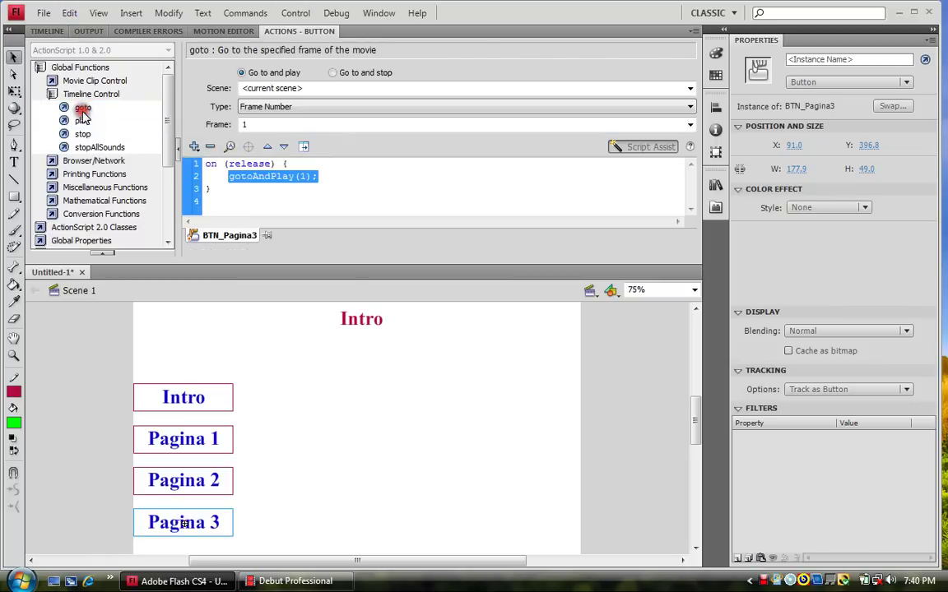
{"action": "left_click", "coordinate": [307, 110]}
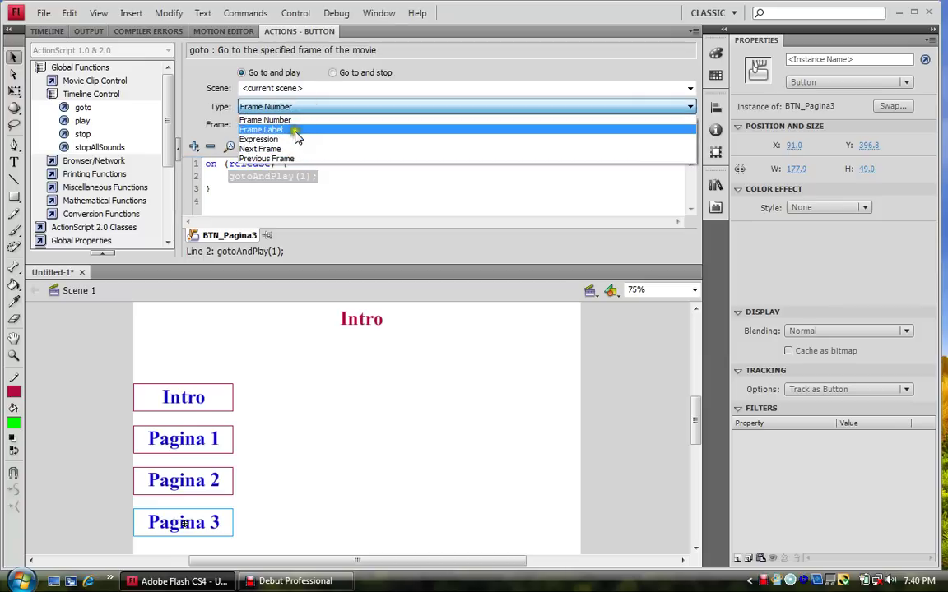
{"action": "left_click", "coordinate": [289, 119]}
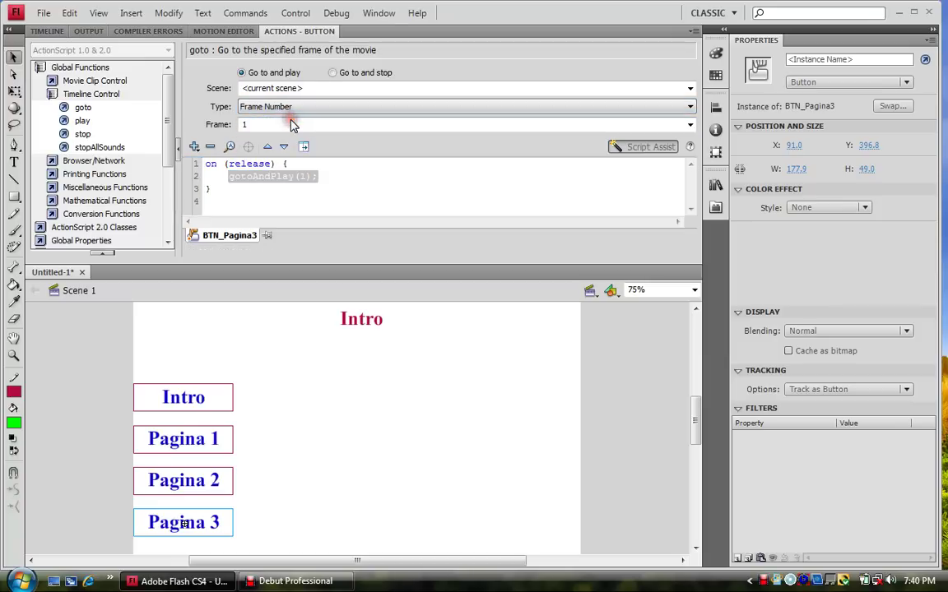
{"action": "left_click", "coordinate": [286, 108]}
{"action": "left_click", "coordinate": [288, 131]}
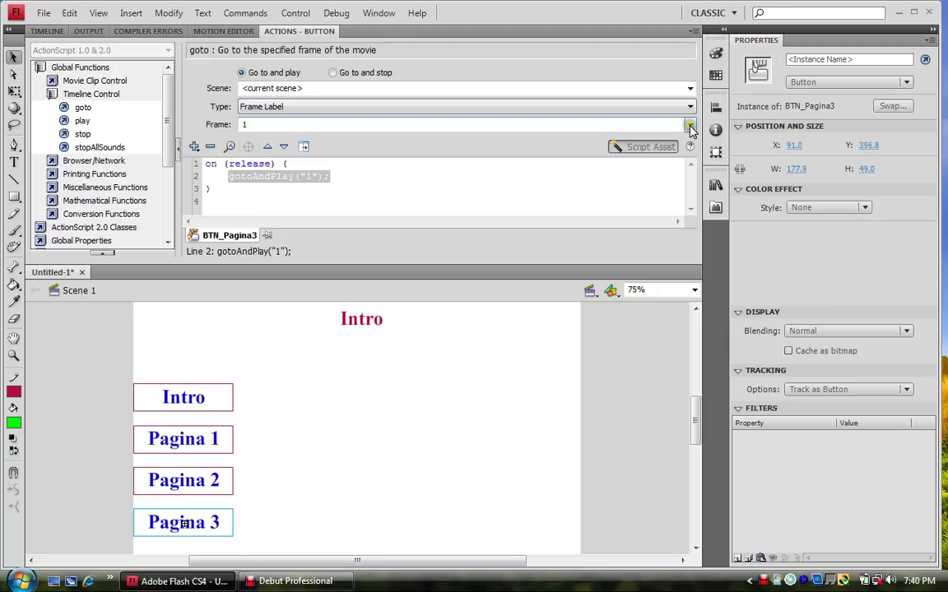
{"action": "left_click", "coordinate": [690, 126]}
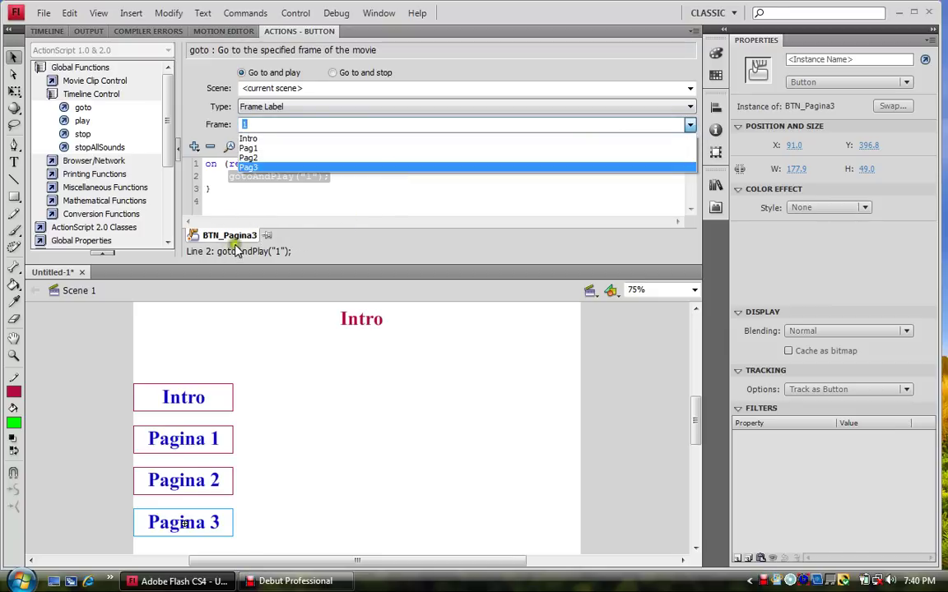
{"action": "left_click", "coordinate": [266, 169]}
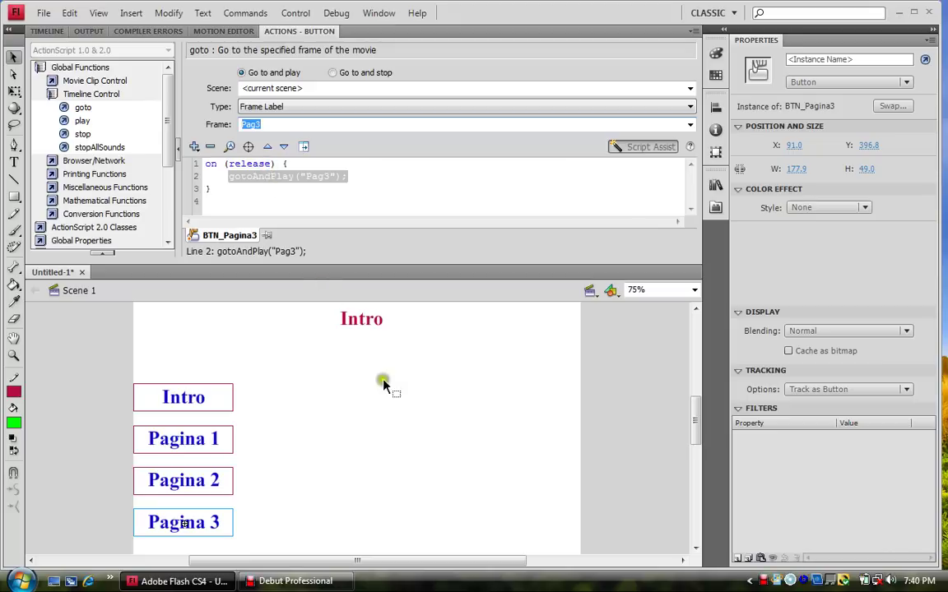
{"action": "left_click", "coordinate": [360, 446]}
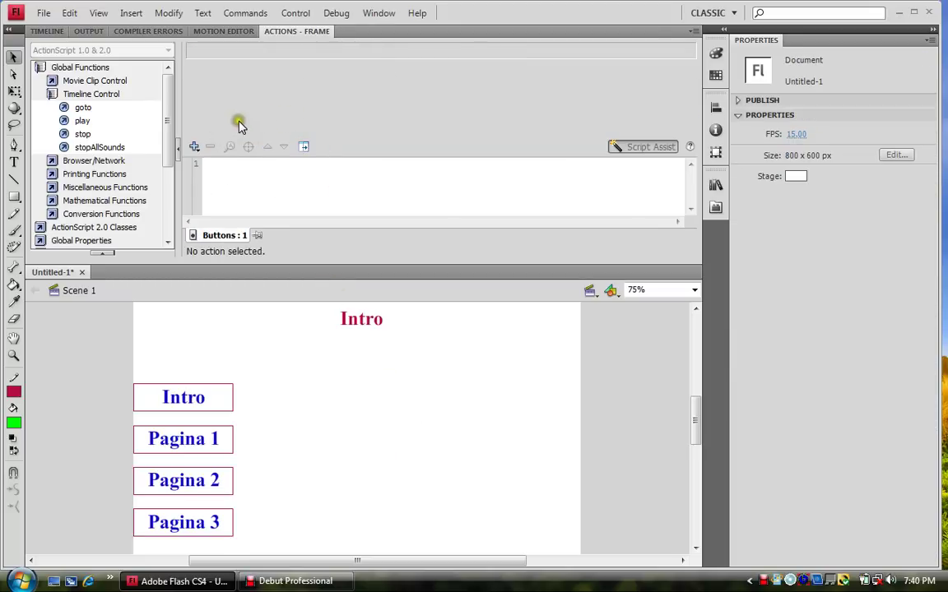
- Test the movie, try the Intro and Pagina buttons in the preview, and close it
{"action": "key", "text": "ctrl+Return"}
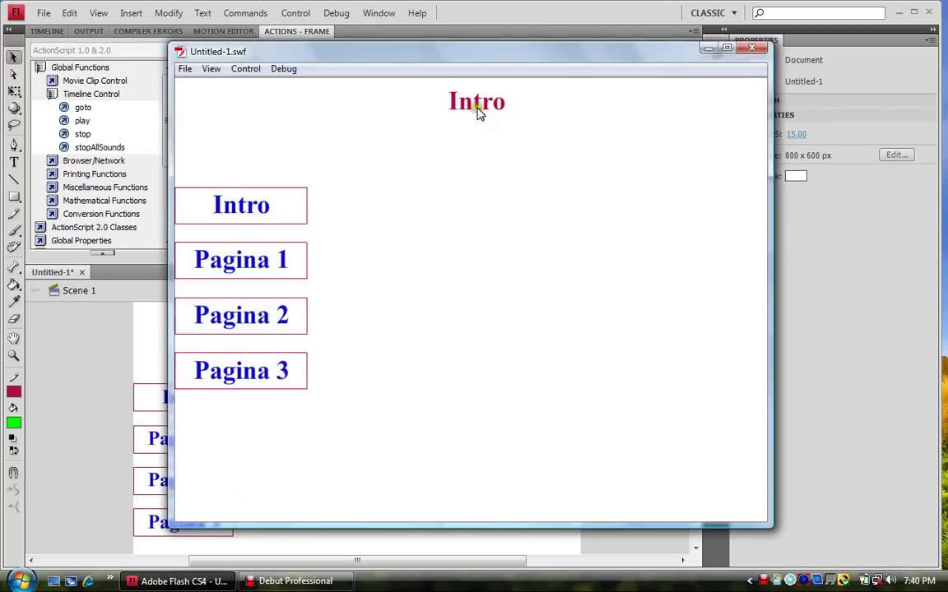
{"action": "left_click", "coordinate": [261, 205]}
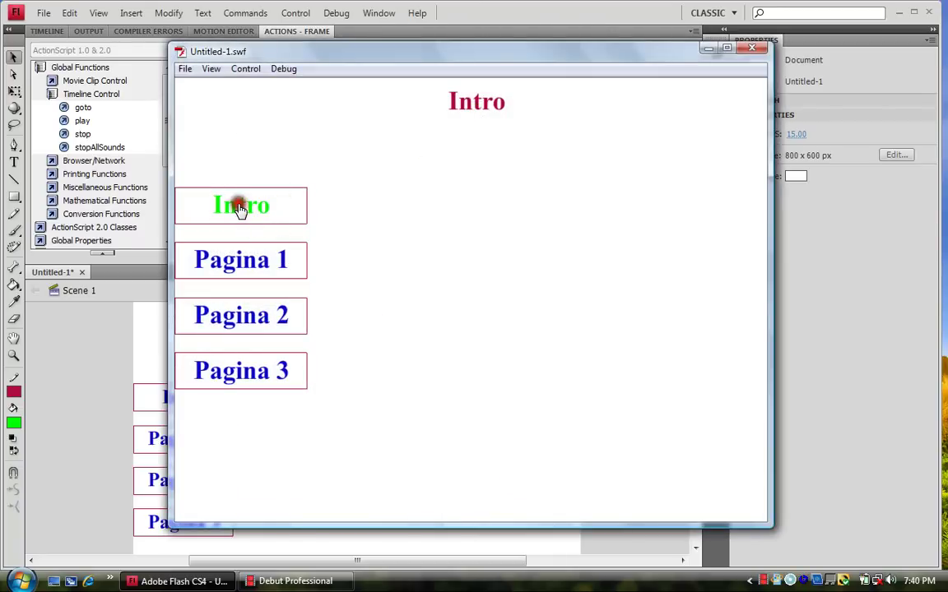
{"action": "left_click", "coordinate": [243, 268]}
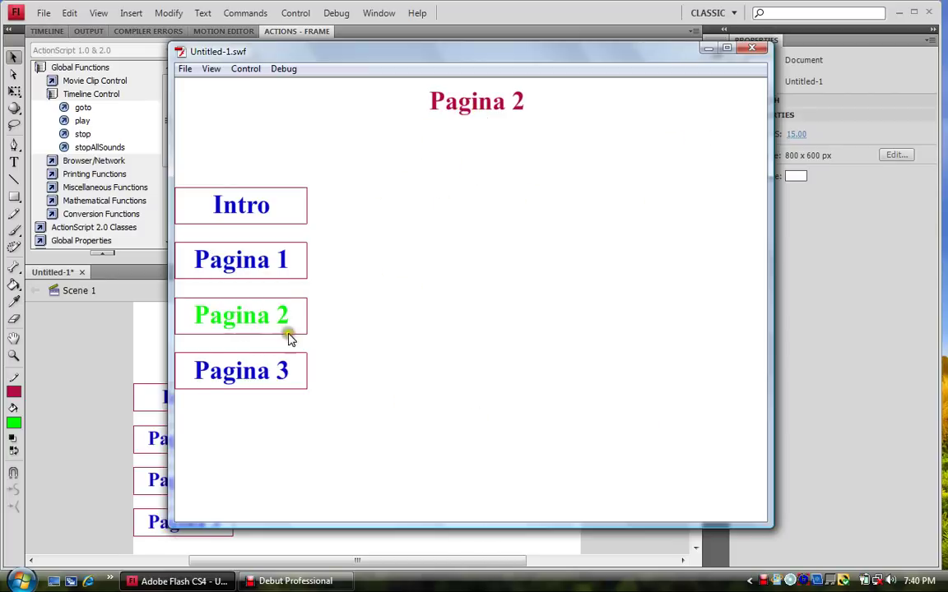
{"action": "left_click", "coordinate": [251, 374]}
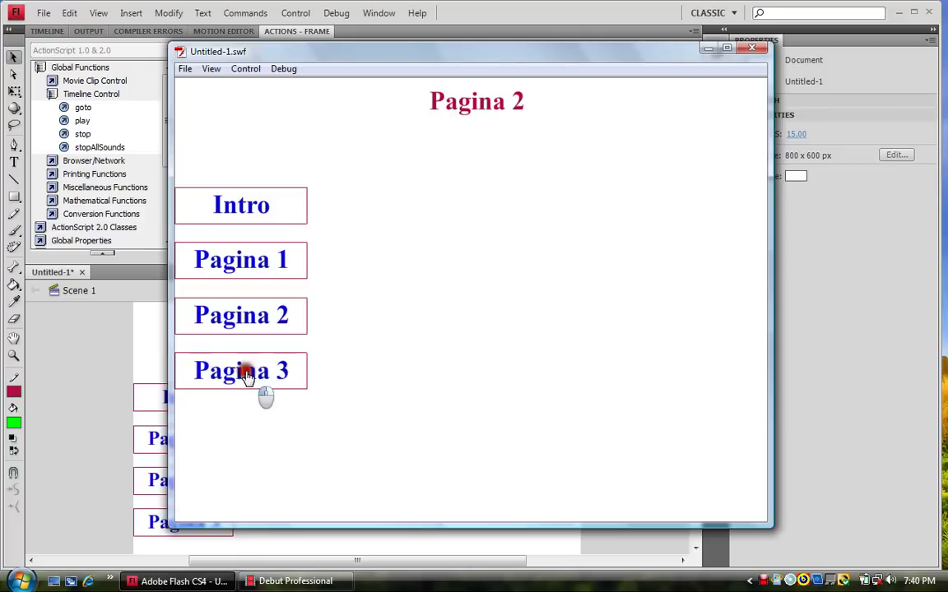
{"action": "left_click", "coordinate": [755, 51]}
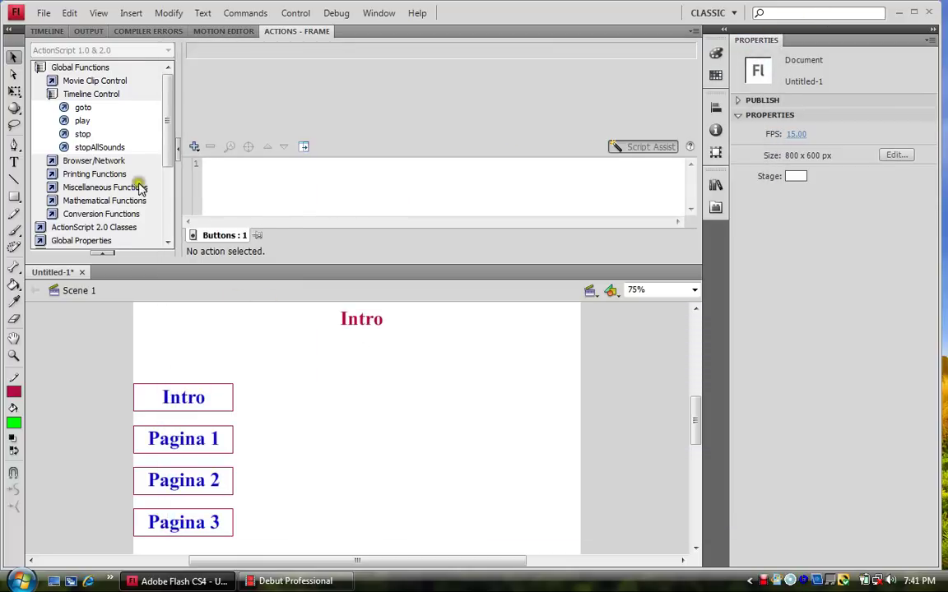
- Draw a large, nearly square green rectangle to the right of the buttons on frame 1 of the Contents layer
{"action": "left_click", "coordinate": [14, 197]}
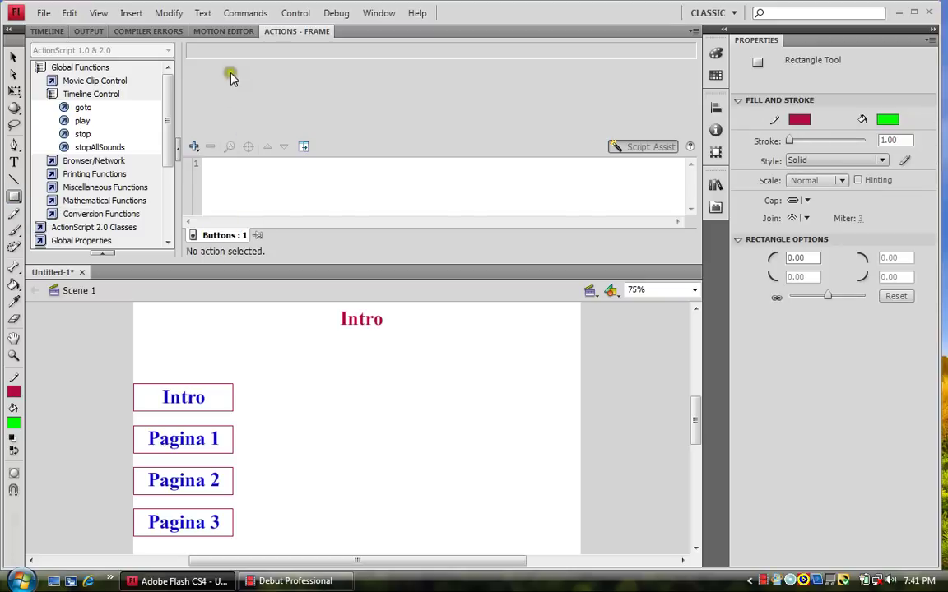
{"action": "left_click", "coordinate": [48, 31]}
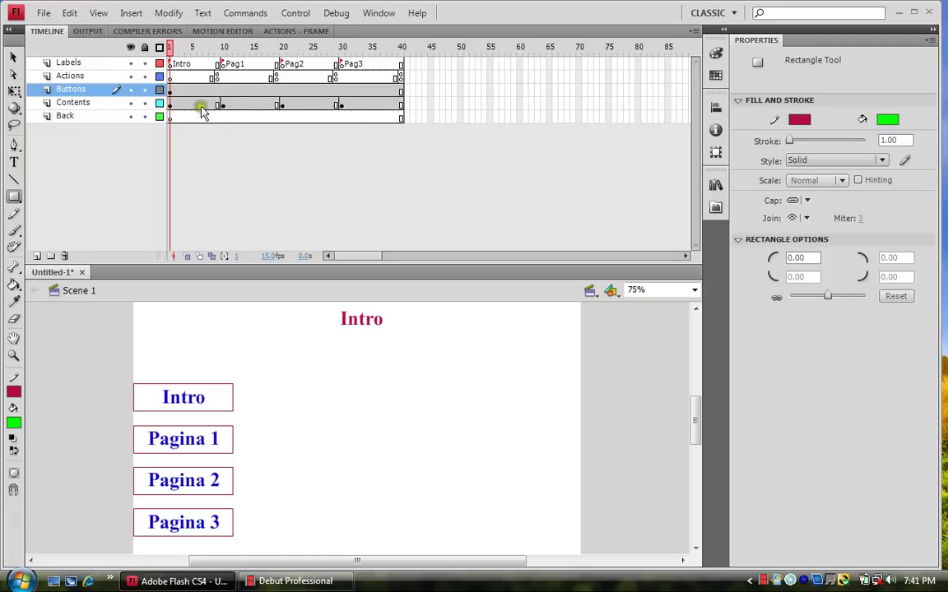
{"action": "left_click", "coordinate": [169, 103]}
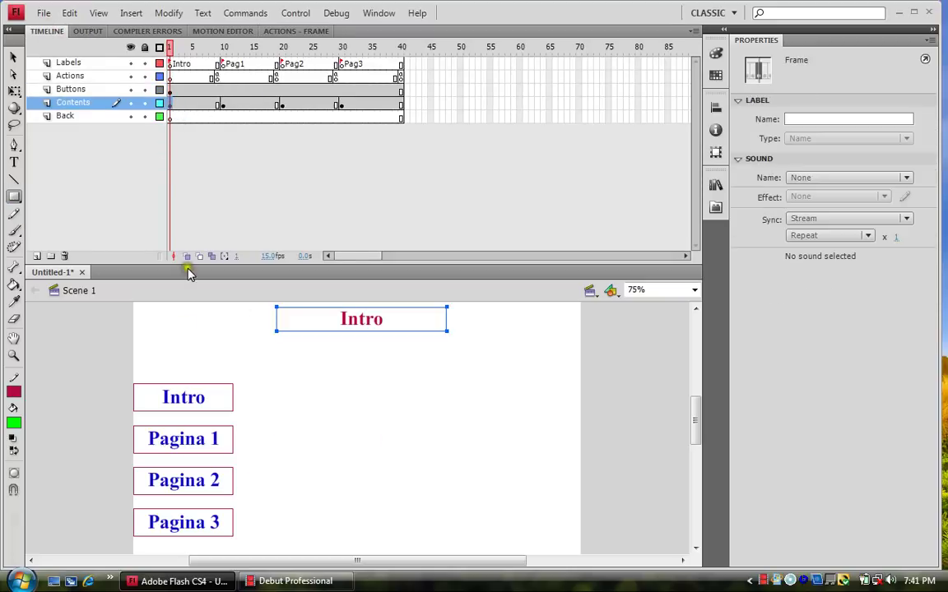
{"action": "left_click_drag", "start_coordinate": [348, 373], "coordinate": [488, 506]}
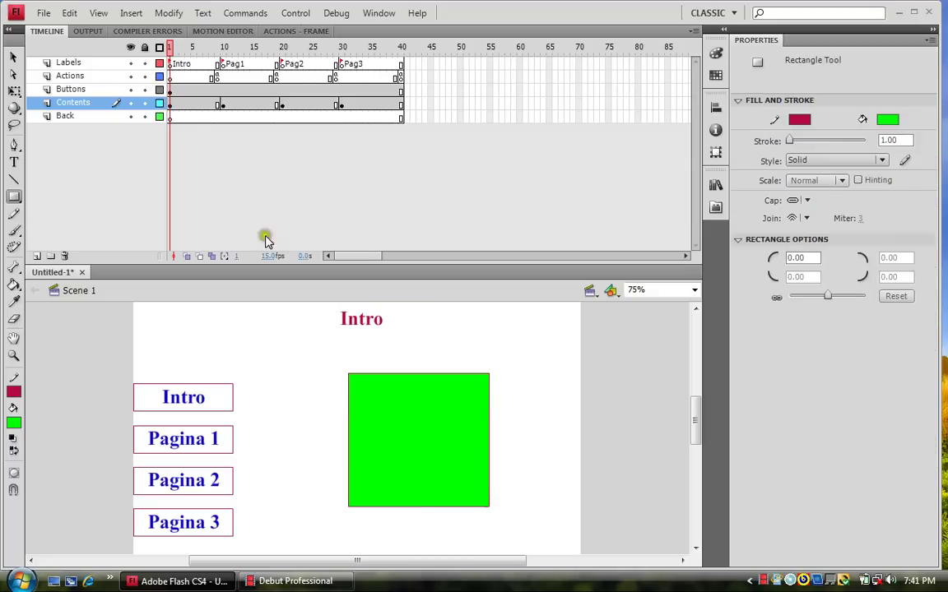
- Draw a green, nearly circular oval to the right of the buttons on frame 10 of the Contents layer
{"action": "left_click", "coordinate": [221, 105]}
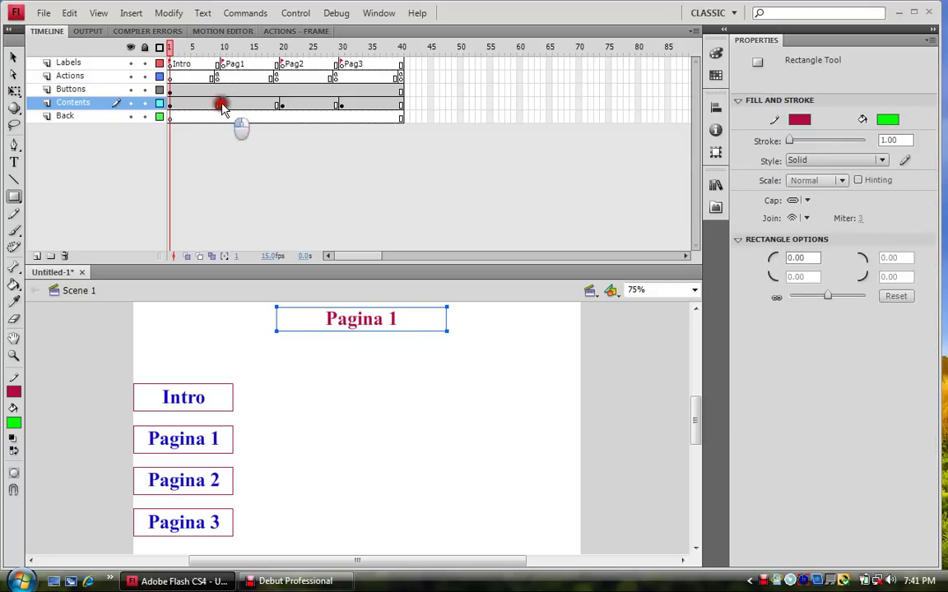
{"action": "left_click", "coordinate": [15, 200]}
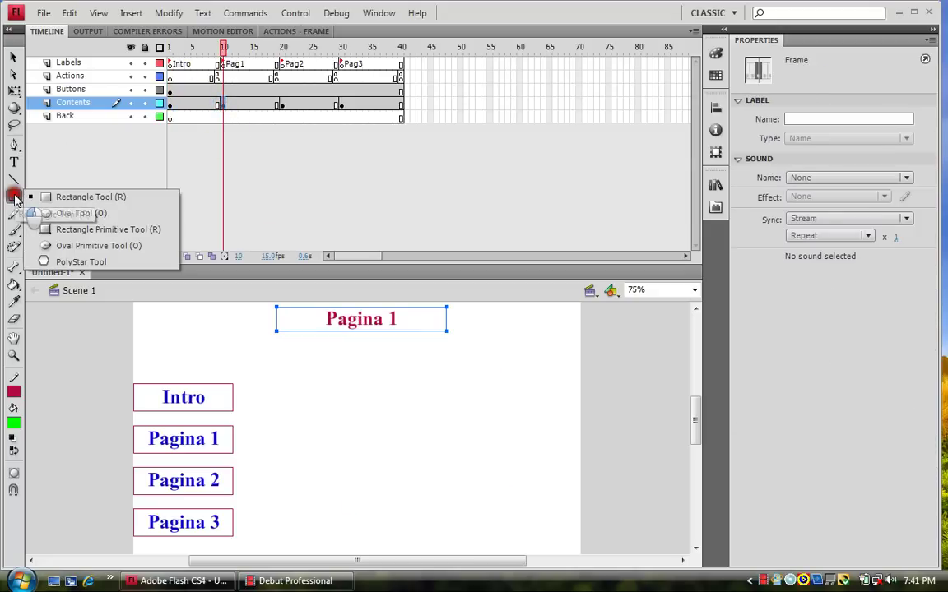
{"action": "left_click", "coordinate": [62, 213]}
{"action": "left_click_drag", "start_coordinate": [339, 395], "coordinate": [459, 518]}
- Draw a green pentagon with the PolyStar tool on frame 20 of the Contents layer and move its fill away from the outline
{"action": "left_click", "coordinate": [282, 104]}
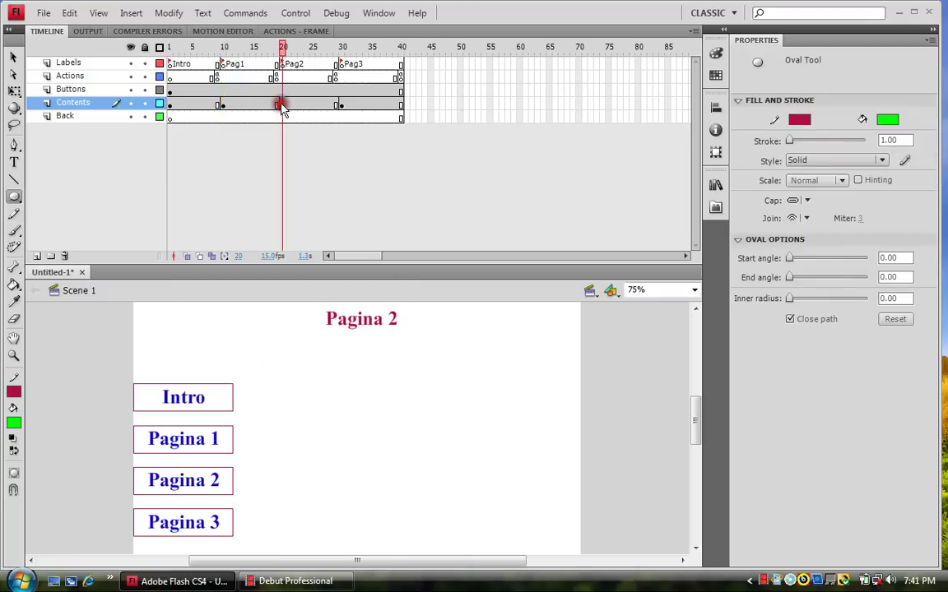
{"action": "left_click", "coordinate": [15, 200]}
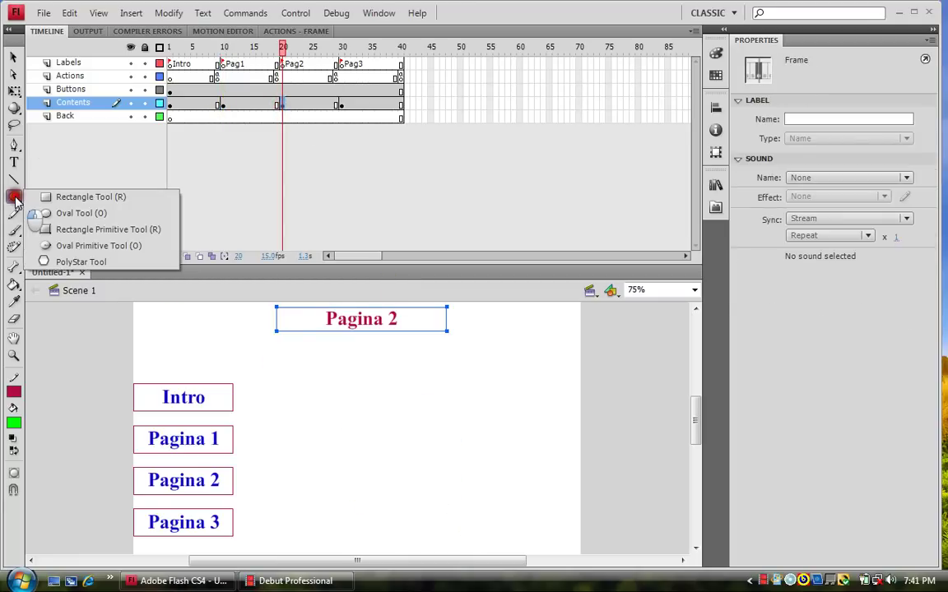
{"action": "left_click", "coordinate": [63, 247]}
{"action": "left_click_drag", "start_coordinate": [331, 400], "coordinate": [458, 463]}
{"action": "left_click", "coordinate": [14, 58]}
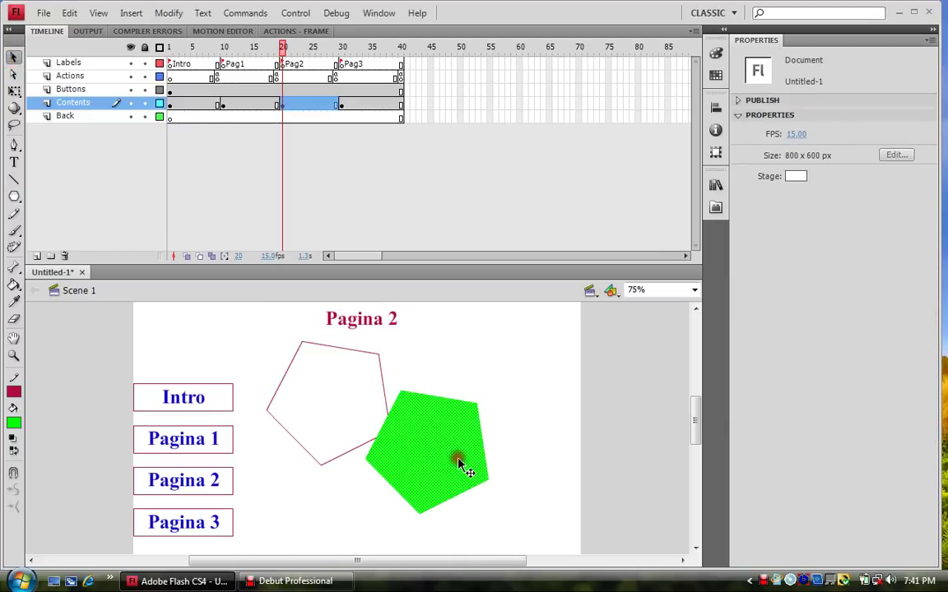
- Draw a tall, narrow green rectangle to the right of the buttons on frame 30 of the Contents layer
{"action": "left_click", "coordinate": [340, 105]}
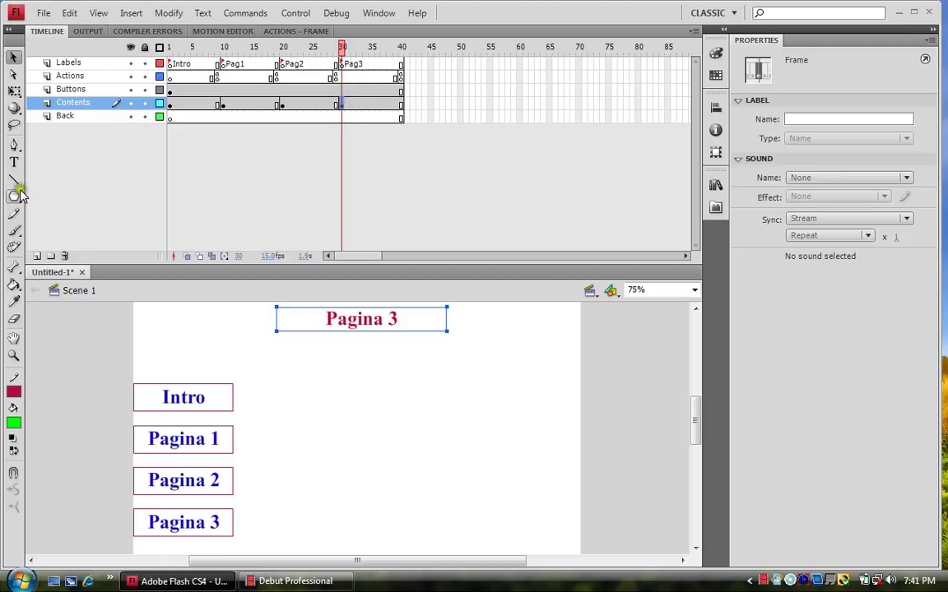
{"action": "left_click_drag", "start_coordinate": [21, 195], "coordinate": [88, 198]}
{"action": "mouse_move", "coordinate": [383, 387]}
{"action": "left_mouse_down"}
{"action": "mouse_move", "coordinate": [393, 492]}
{"action": "mouse_move", "coordinate": [421, 528]}
{"action": "left_mouse_up"}
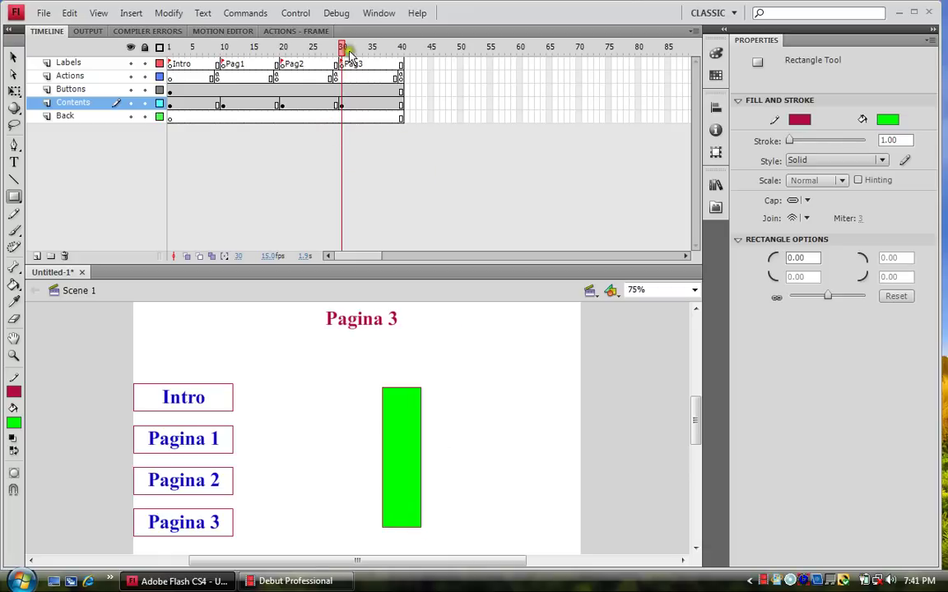
- Delete the empty pentagon outline from the Pagina 2 section, keeping the green fill
{"action": "left_click_drag", "start_coordinate": [182, 46], "coordinate": [289, 204]}
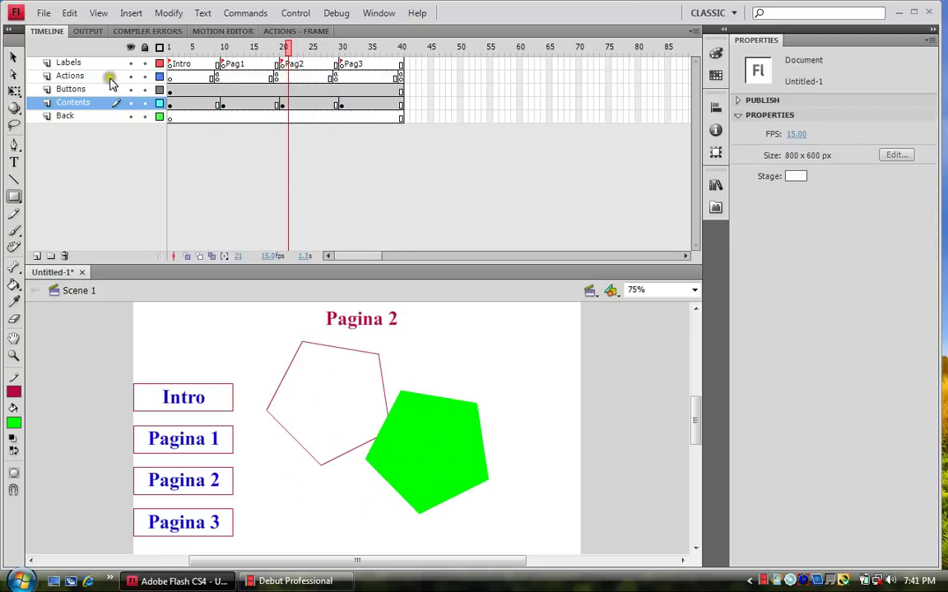
{"action": "left_click", "coordinate": [14, 58]}
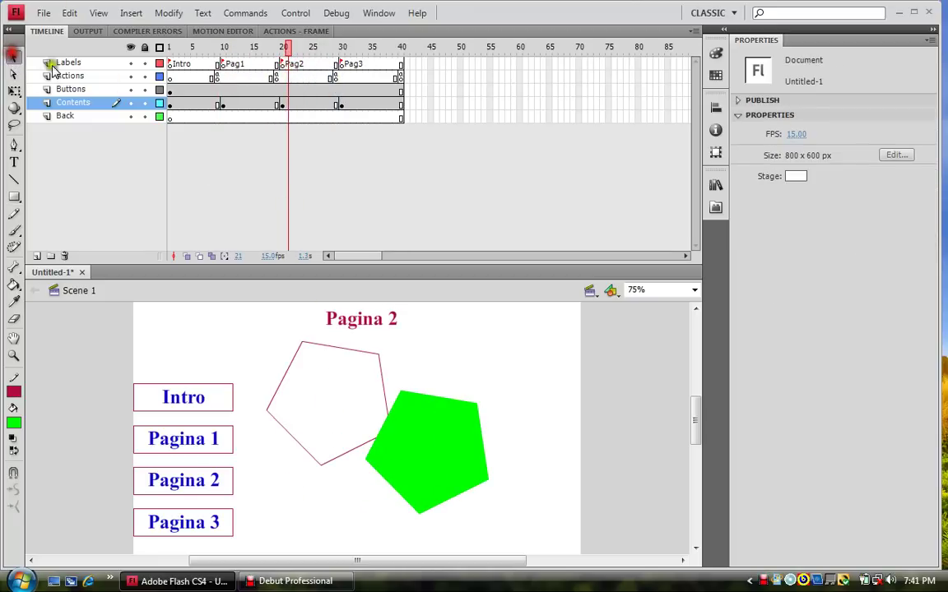
{"action": "double_click", "coordinate": [323, 346]}
{"action": "key", "text": "Delete"}
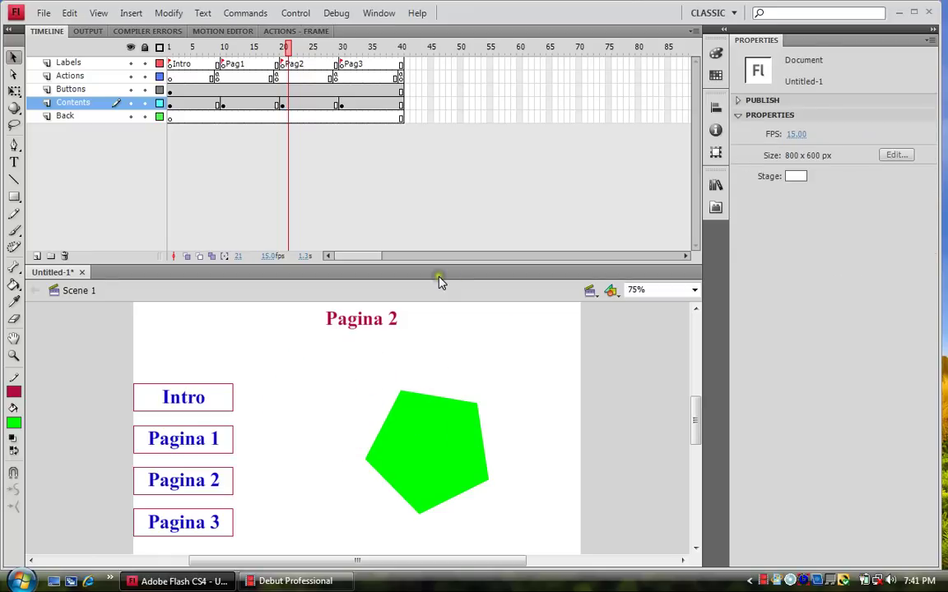
- Test the movie and try all four navigation buttons to check each section's title and shape
{"action": "key", "text": "ctrl+Return"}
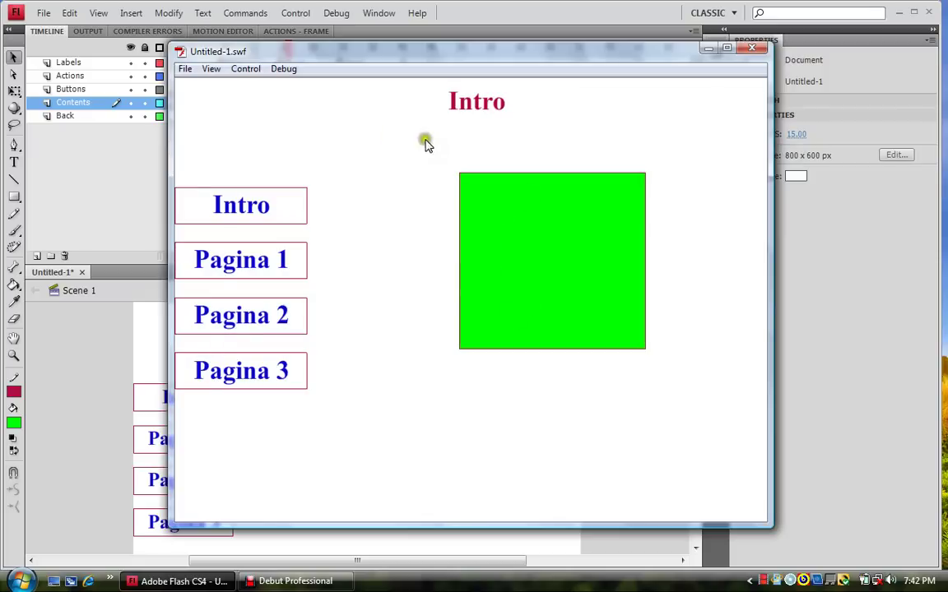
{"action": "left_click", "coordinate": [233, 194]}
{"action": "left_click", "coordinate": [234, 265]}
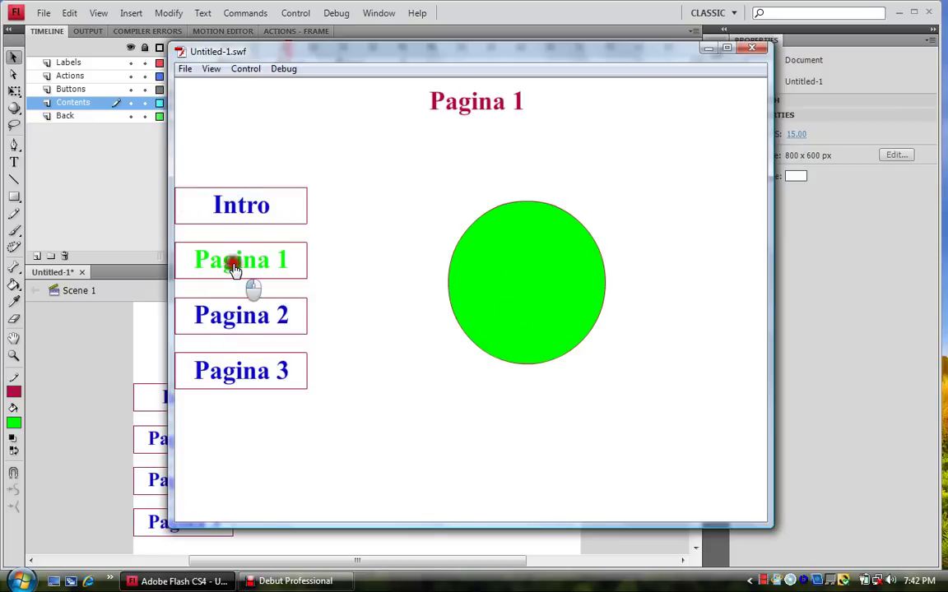
{"action": "left_click", "coordinate": [237, 317]}
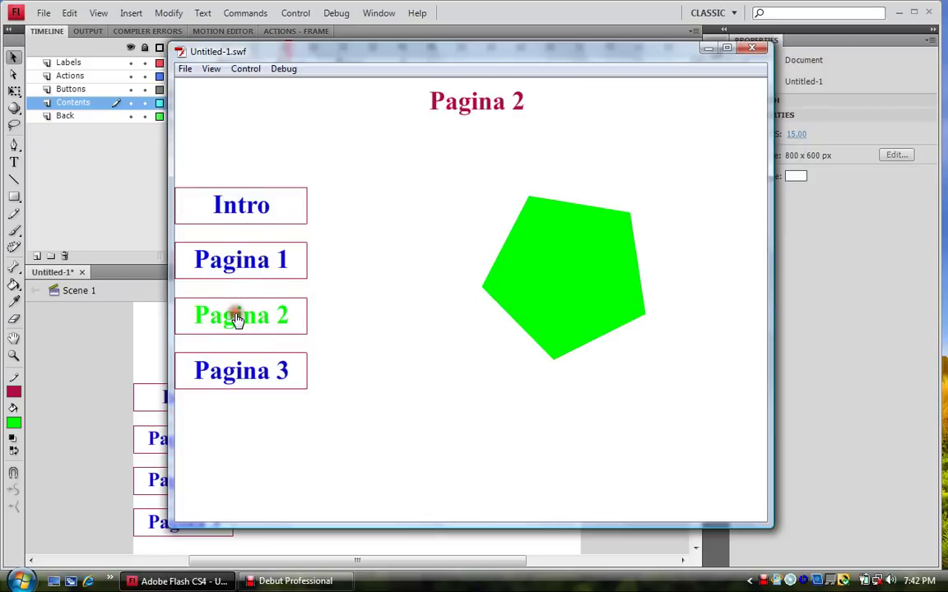
{"action": "left_click", "coordinate": [247, 372]}
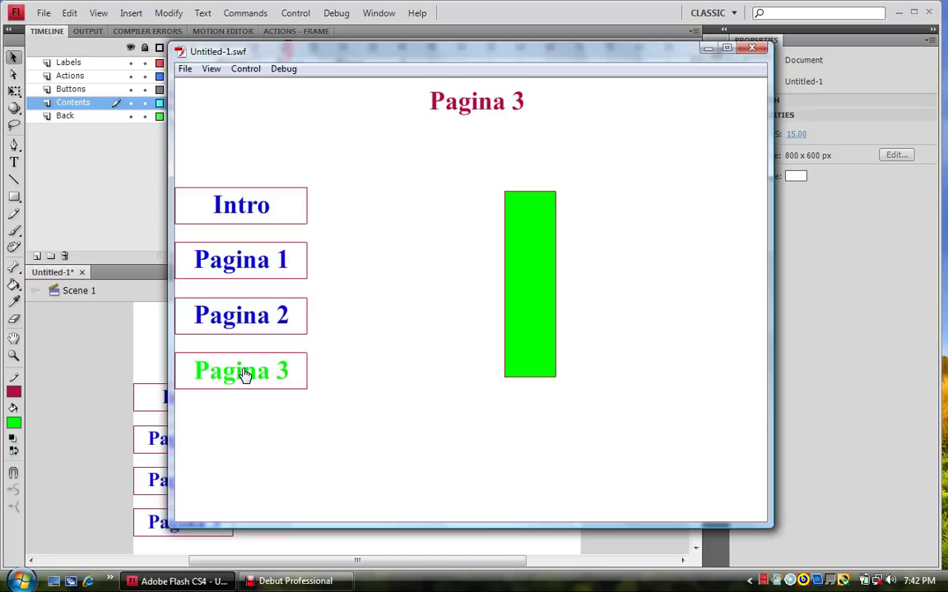